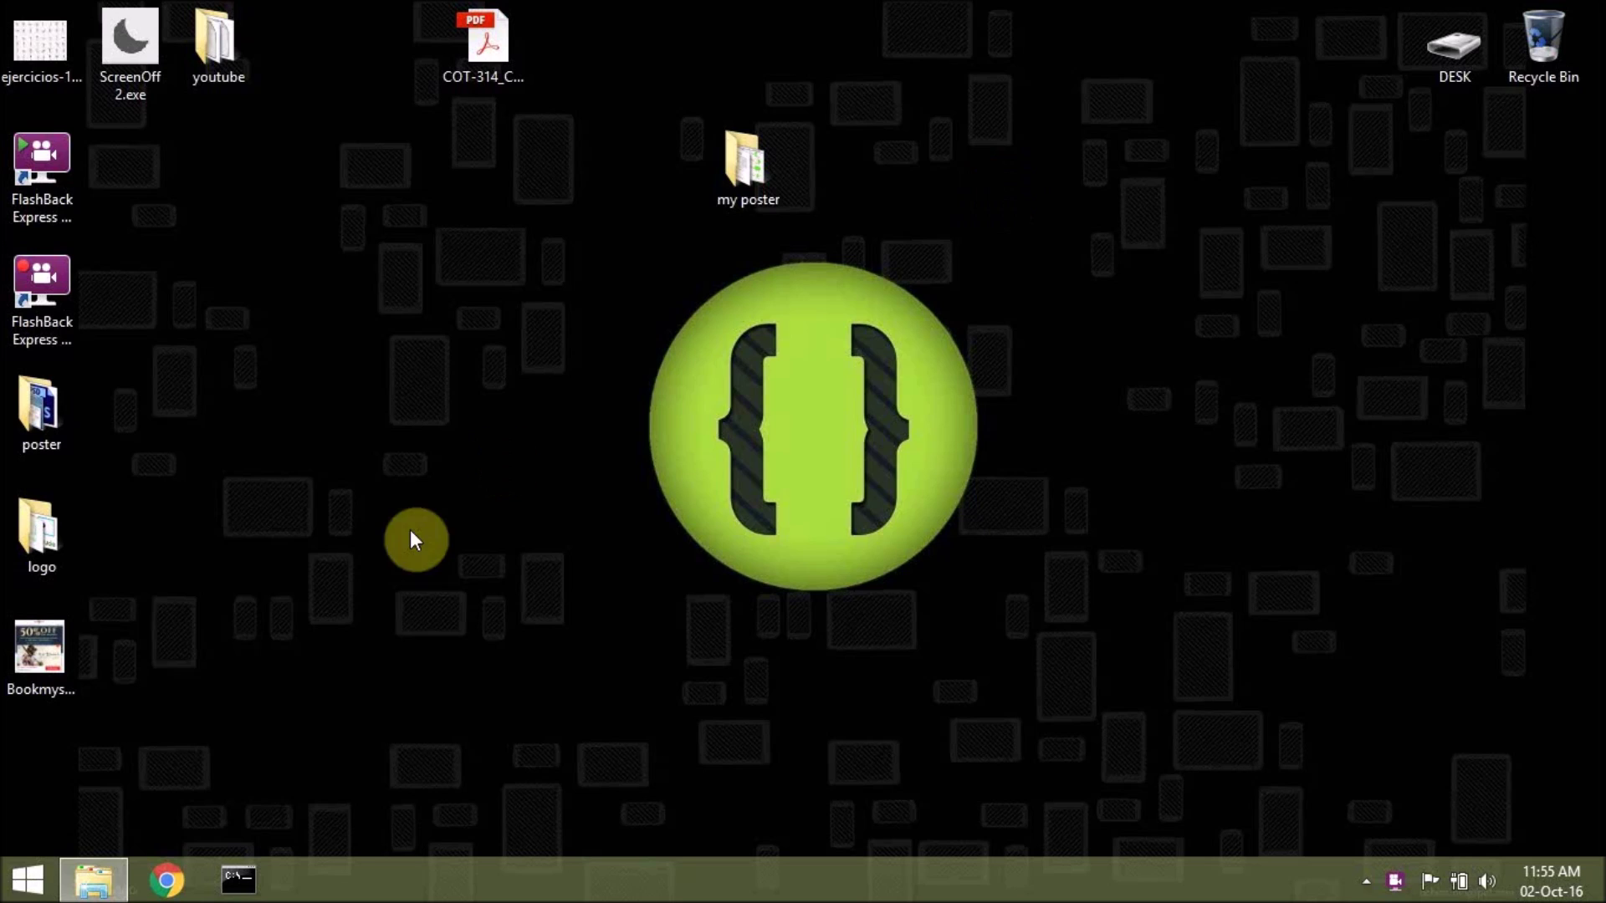
Launch Chrome from the Windows taskbar so a new tab opens.
{"action": "left_click", "coordinate": [164, 878]}
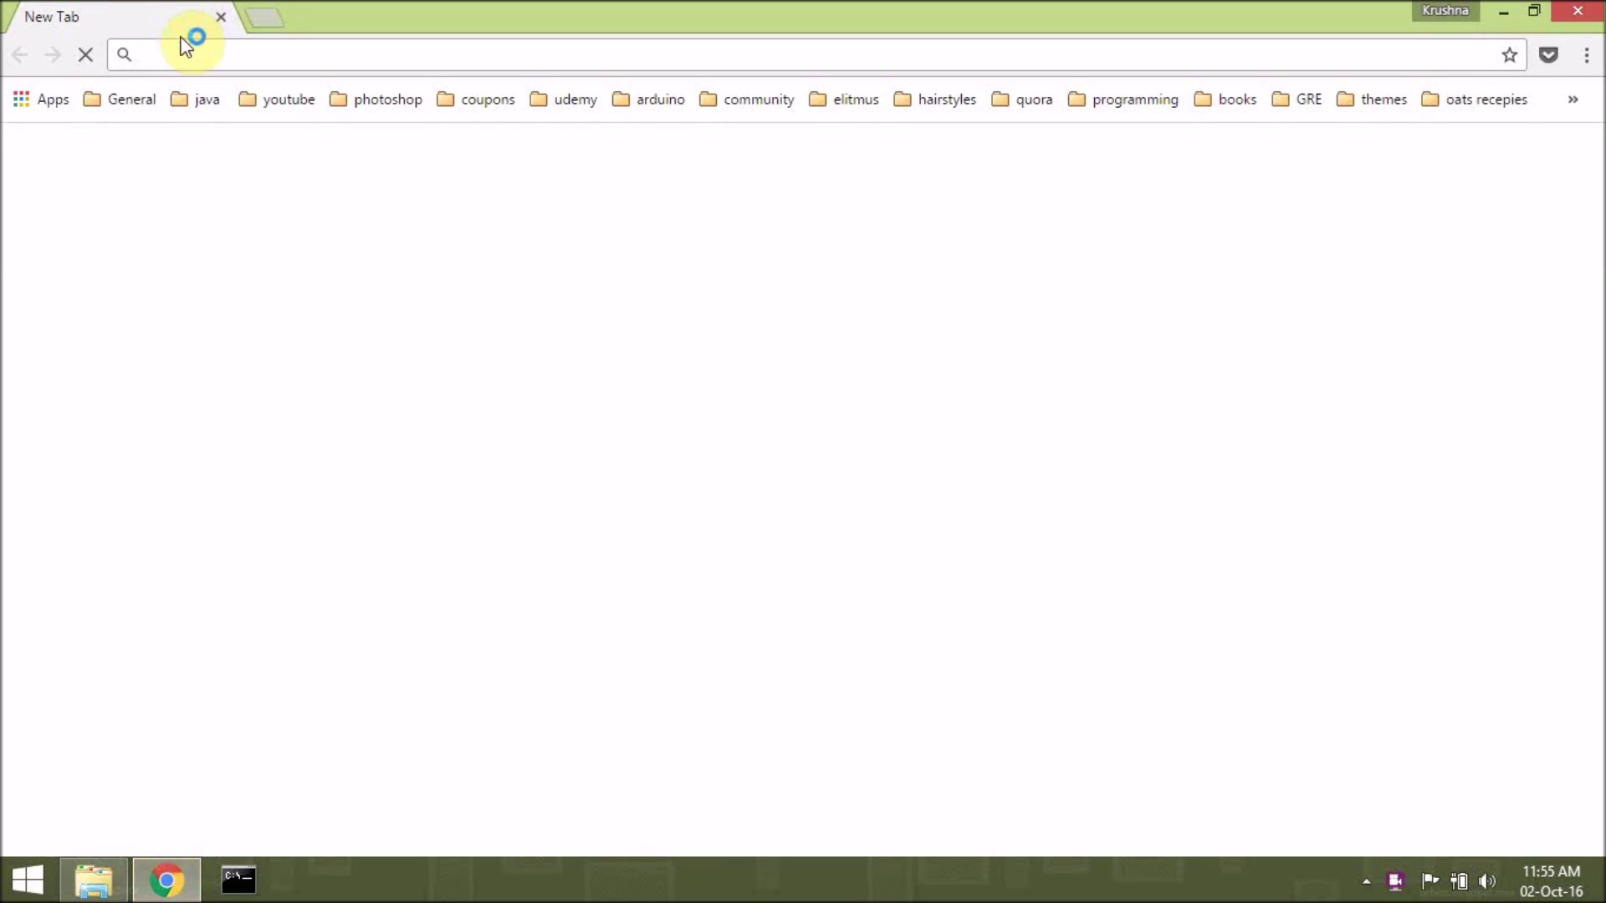
Load sarathi.nic.in:8443 from the 'sara' address suggestion and scroll through its home page.
{"action": "type", "text": "sarathi.nic.in:8443"}
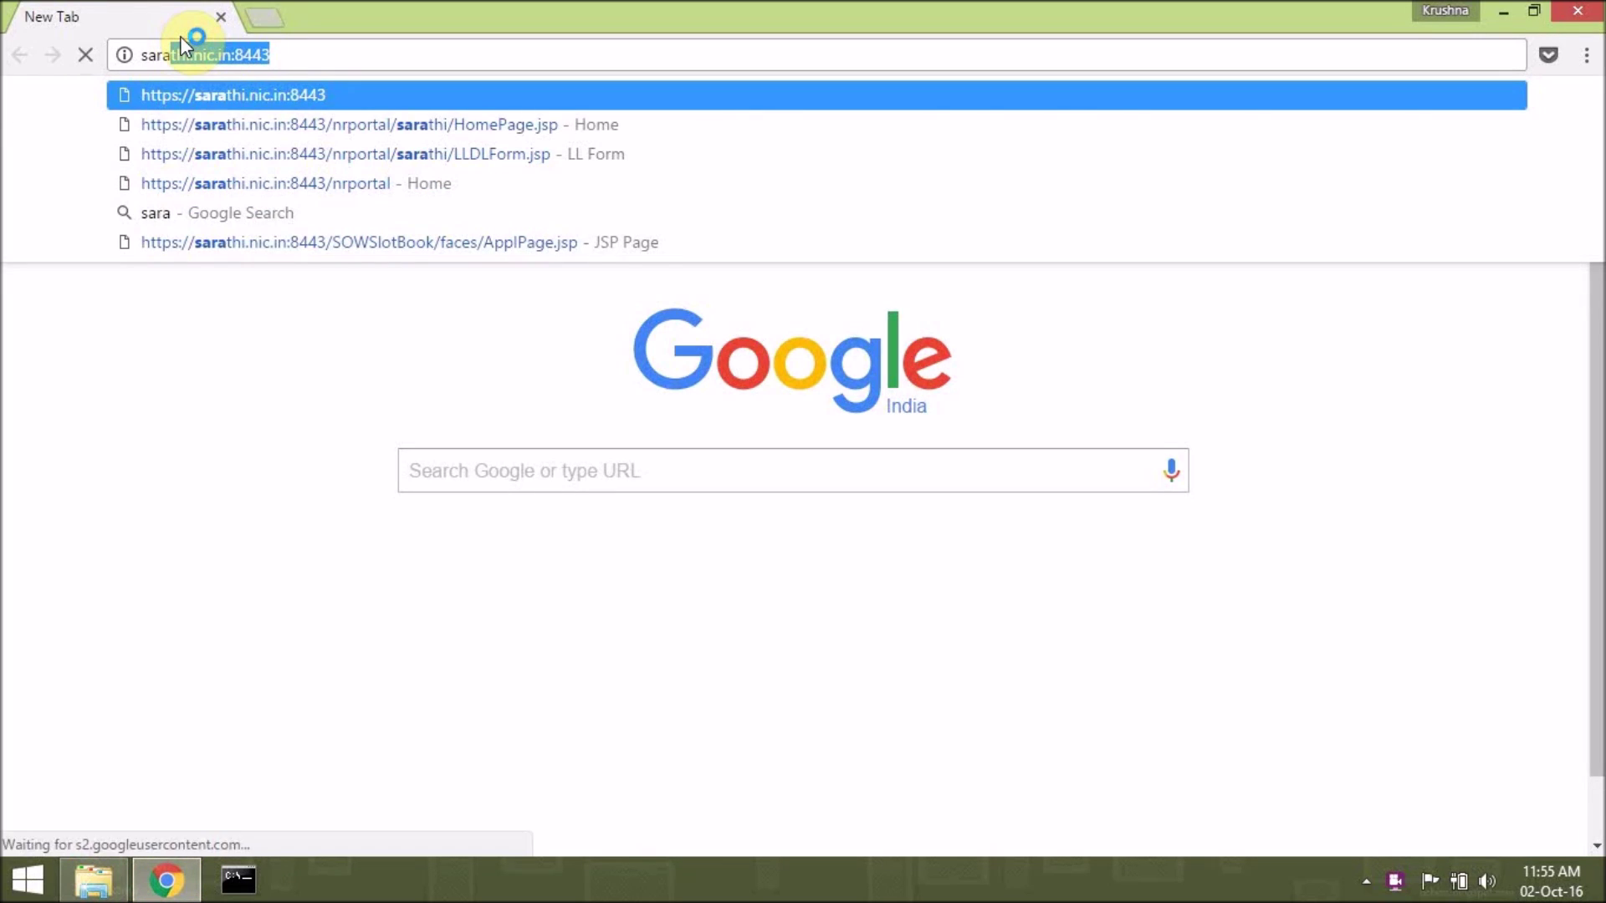
{"action": "key", "text": "Return"}
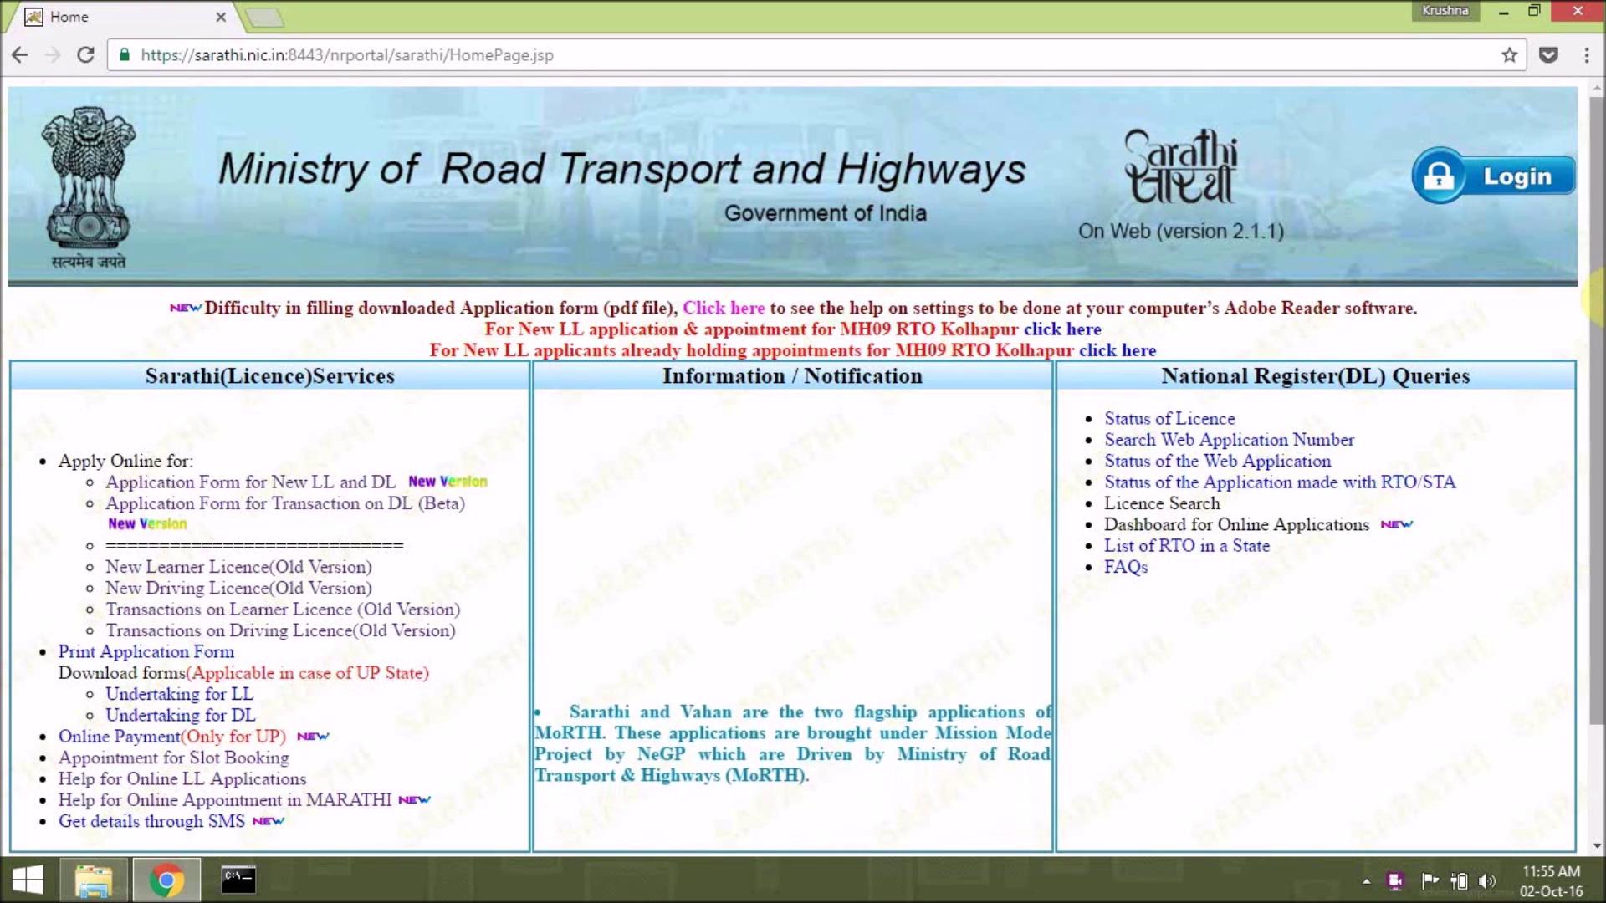
{"action": "scroll", "coordinate": [1600, 335], "scroll_direction": "down", "scroll_amount": 2}
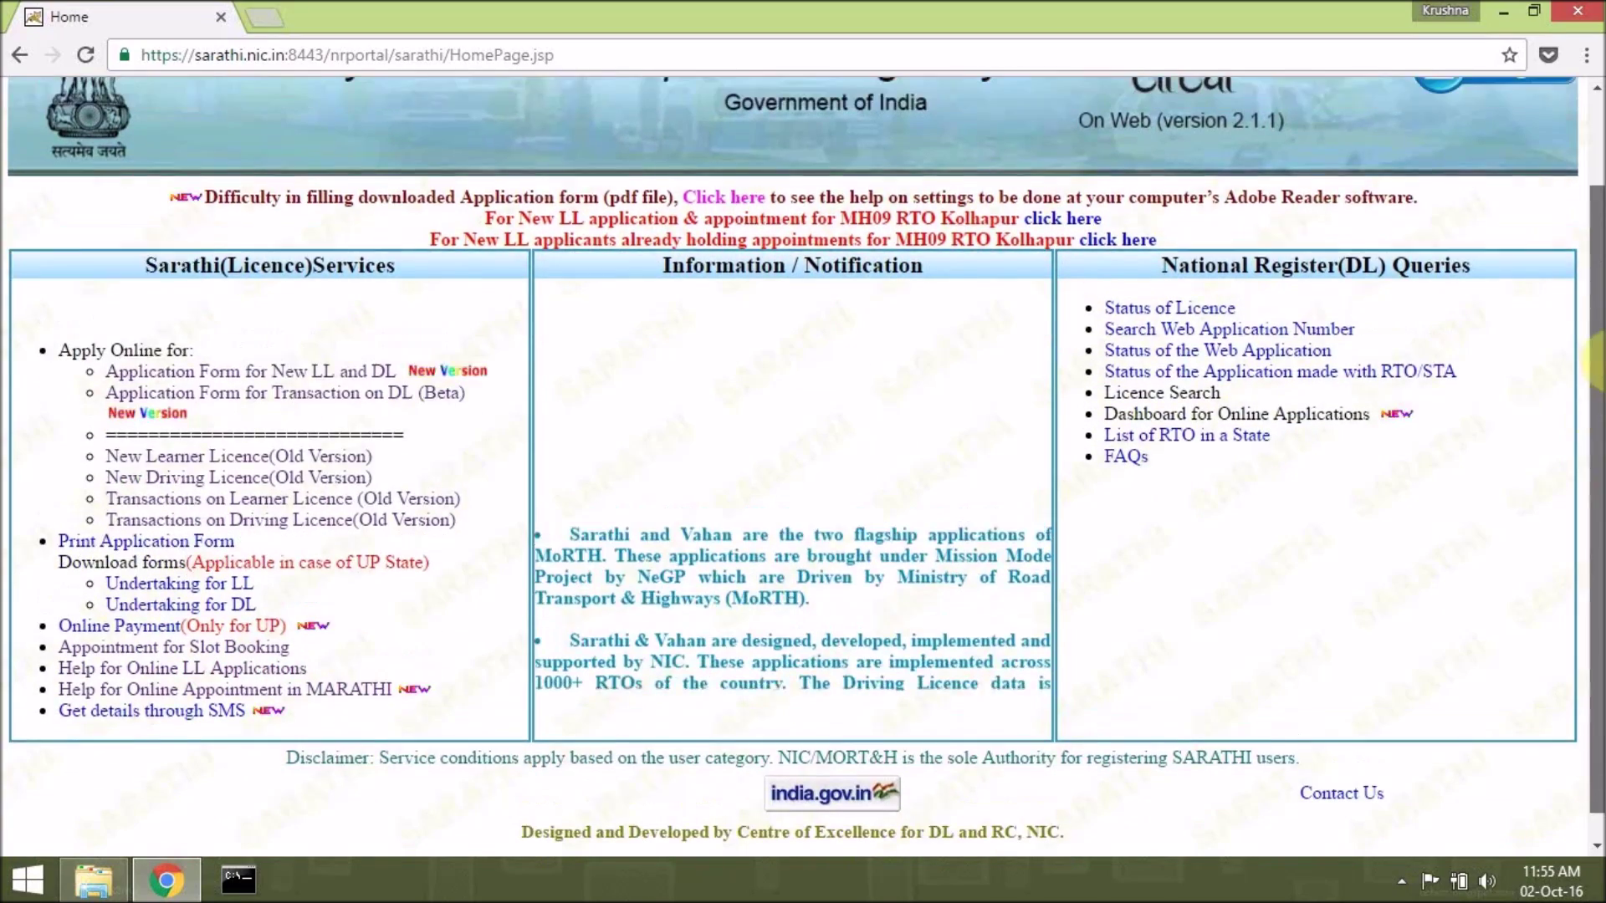
{"action": "mouse_move", "coordinate": [1599, 359]}
{"action": "left_mouse_down"}
{"action": "mouse_move", "coordinate": [1599, 263]}
{"action": "mouse_move", "coordinate": [1599, 427]}
{"action": "mouse_move", "coordinate": [1599, 335]}
{"action": "left_mouse_up"}
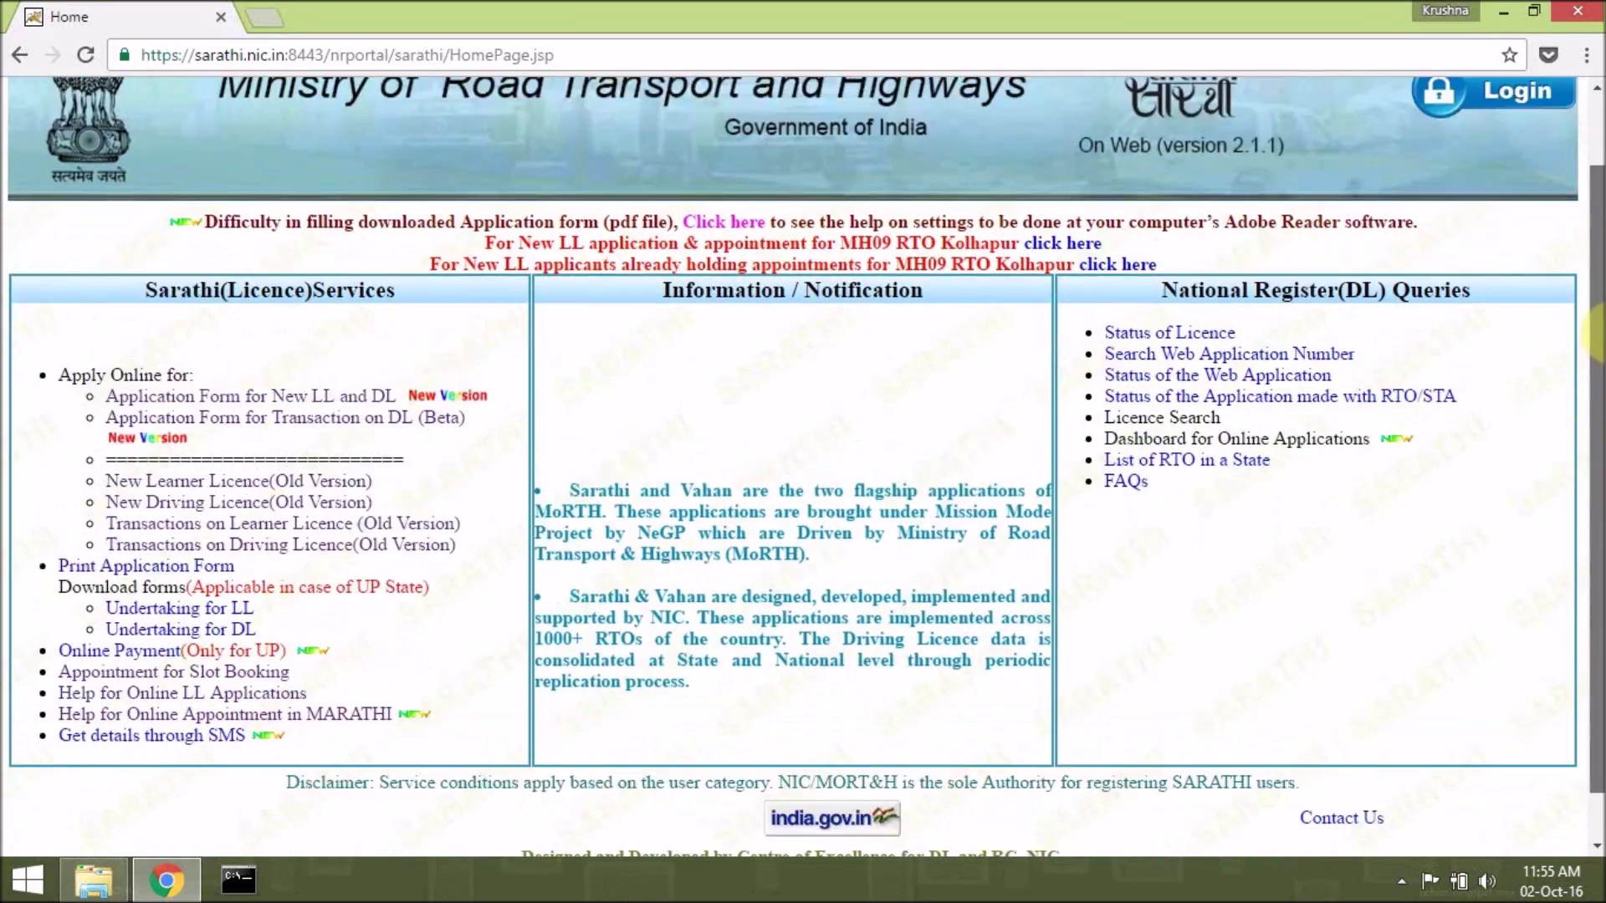
{"action": "scroll", "coordinate": [1600, 335], "scroll_direction": "up", "scroll_amount": 1}
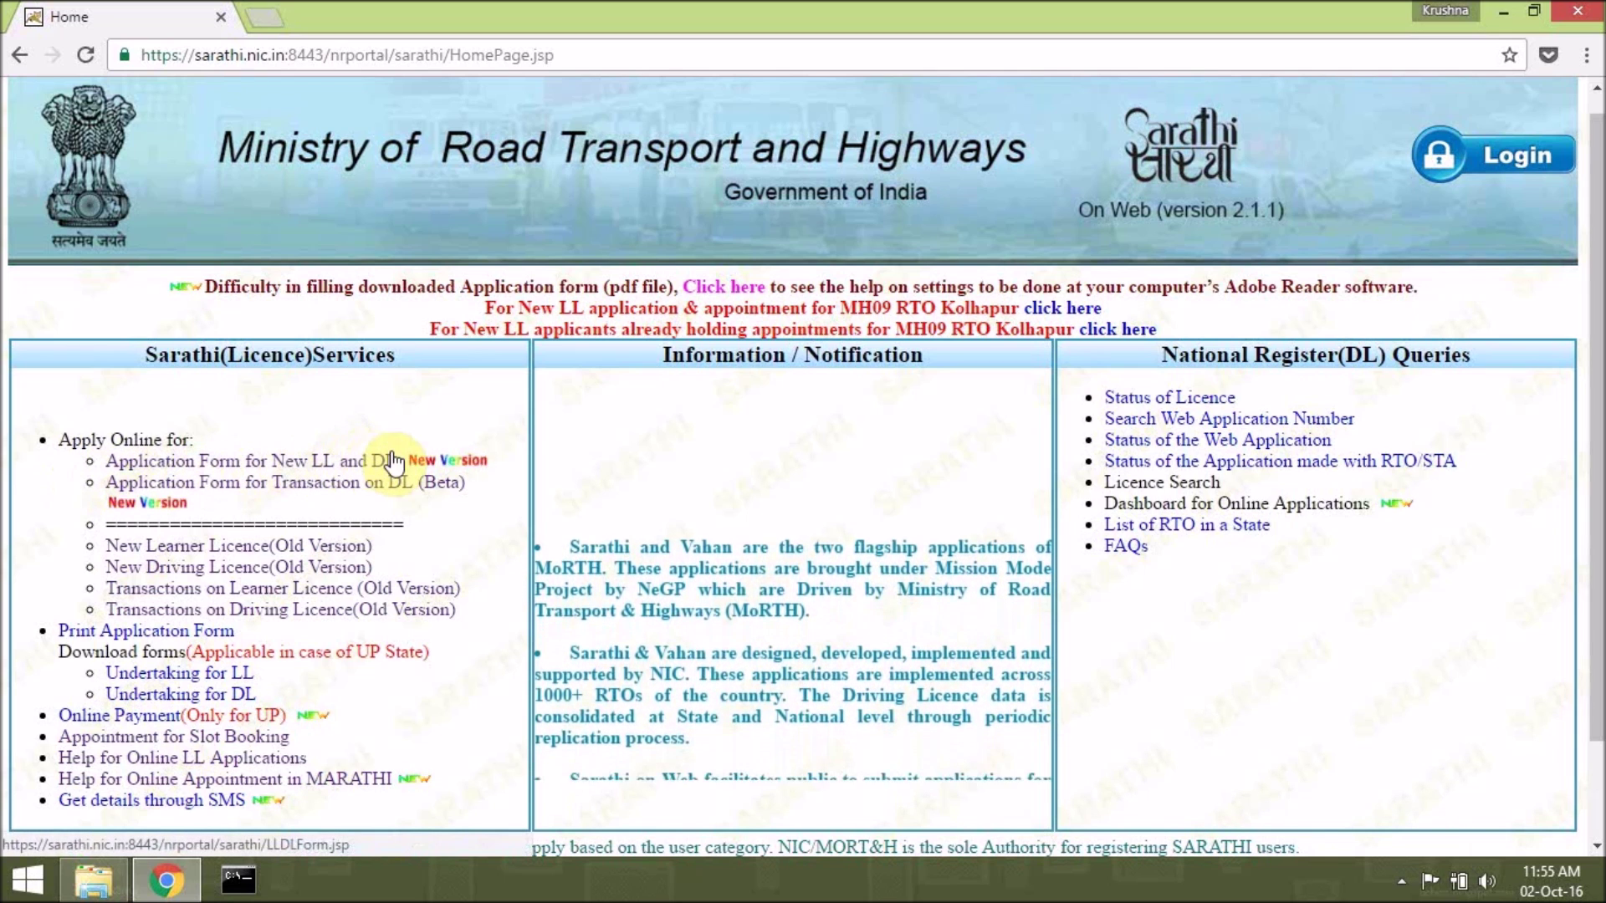
Open 'Application Form for New LL and DL' and settle on New LL as the request.
{"action": "left_click", "coordinate": [324, 466]}
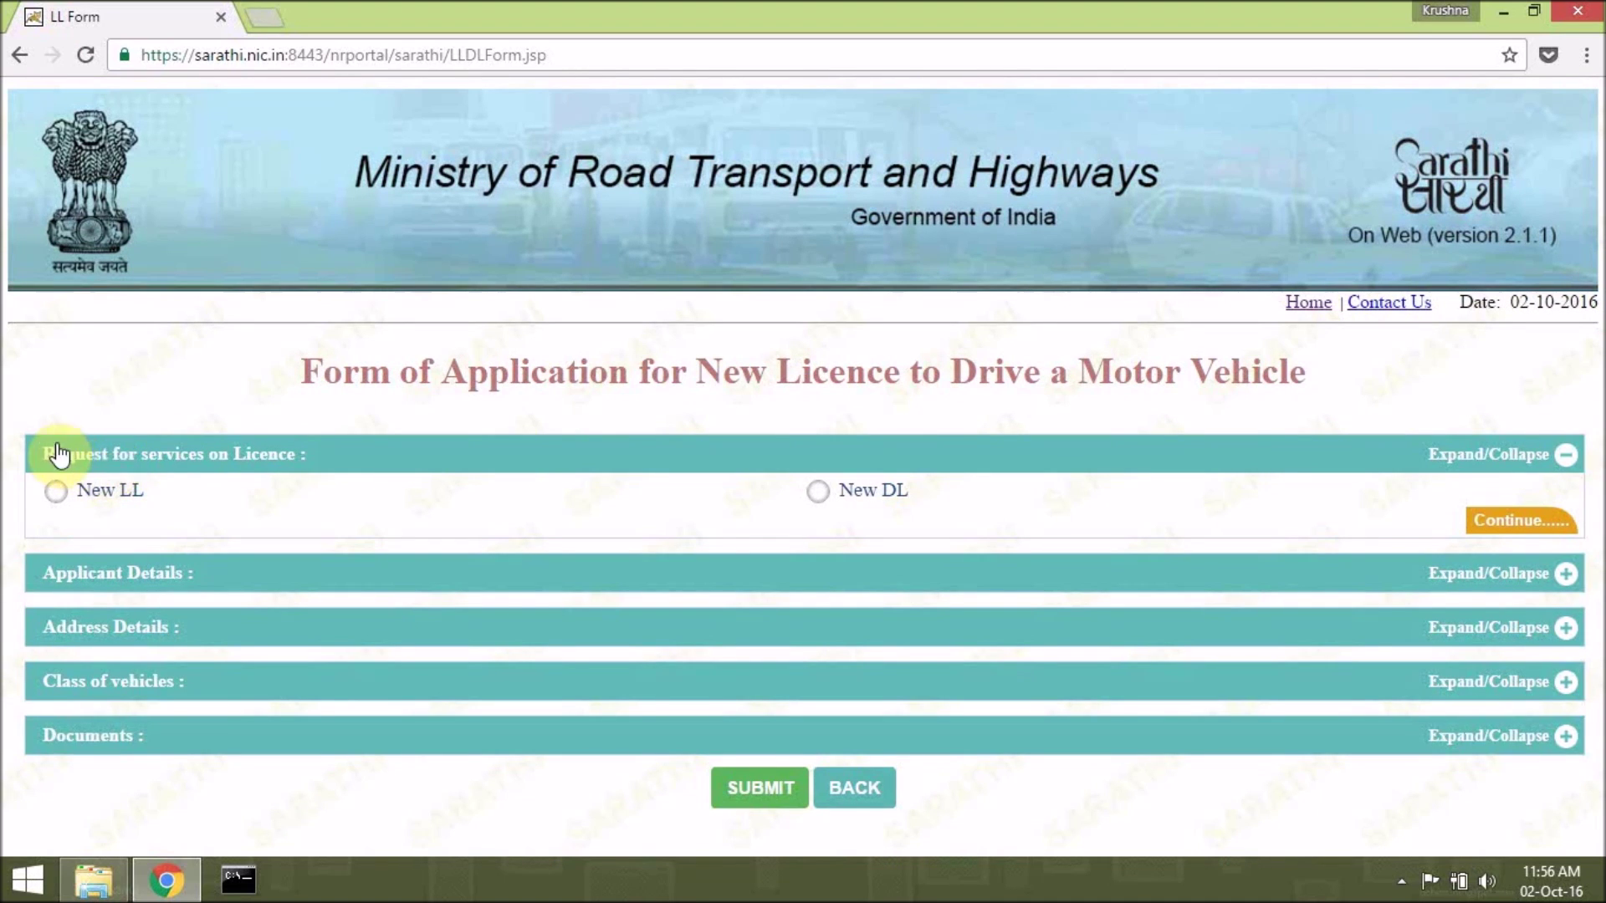
{"action": "left_click", "coordinate": [57, 491]}
{"action": "left_click", "coordinate": [818, 492]}
{"action": "left_click", "coordinate": [59, 491]}
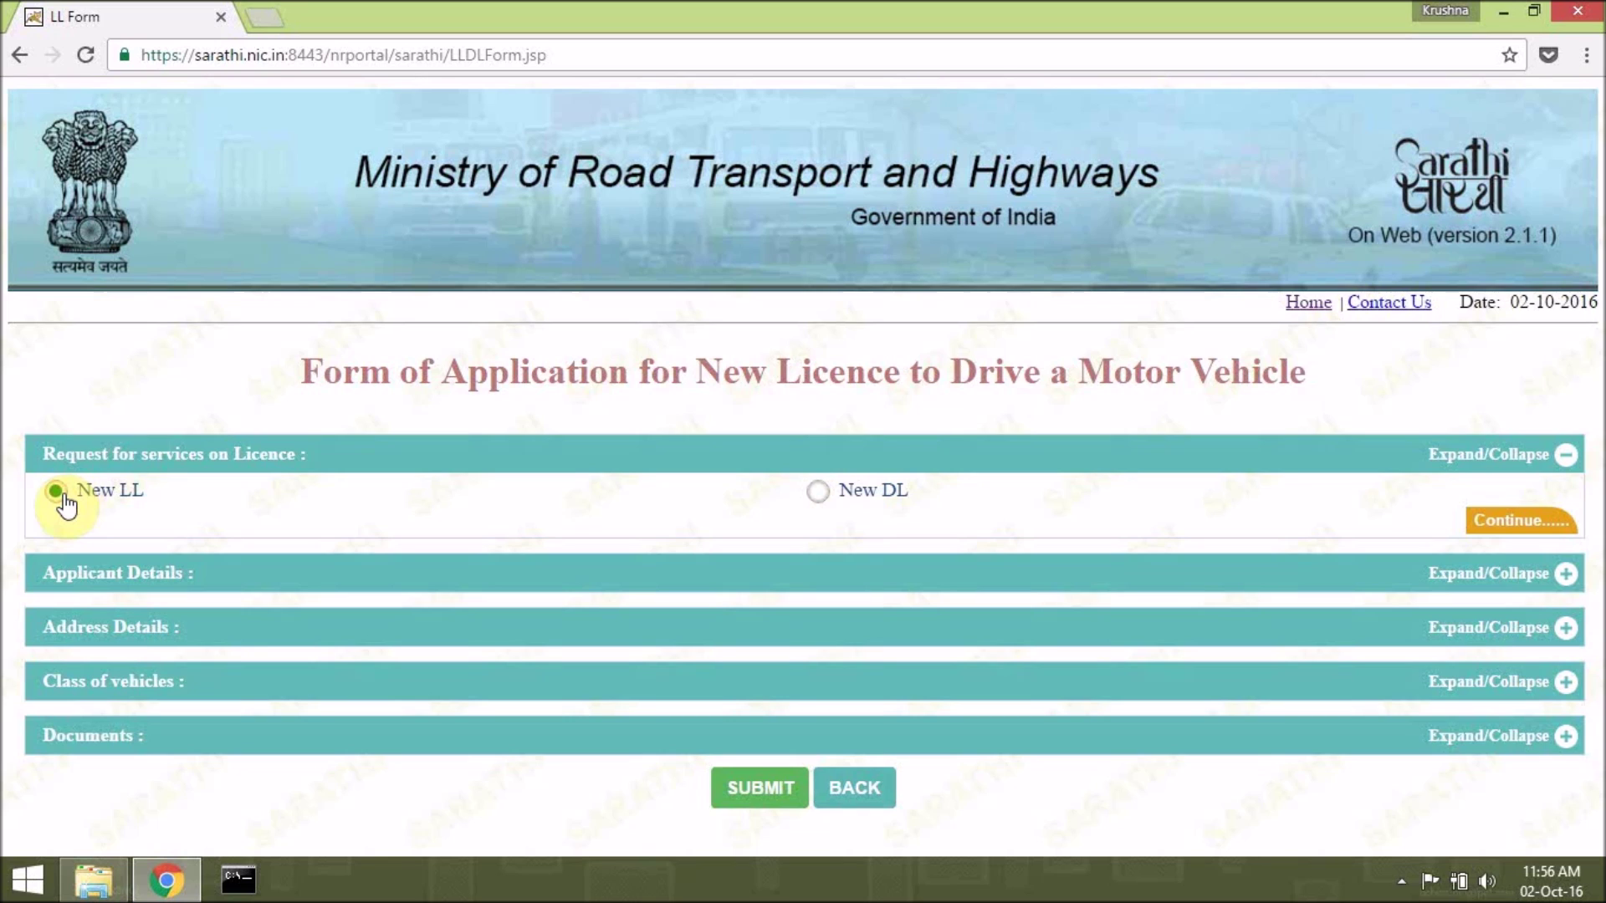
{"action": "left_click", "coordinate": [818, 491]}
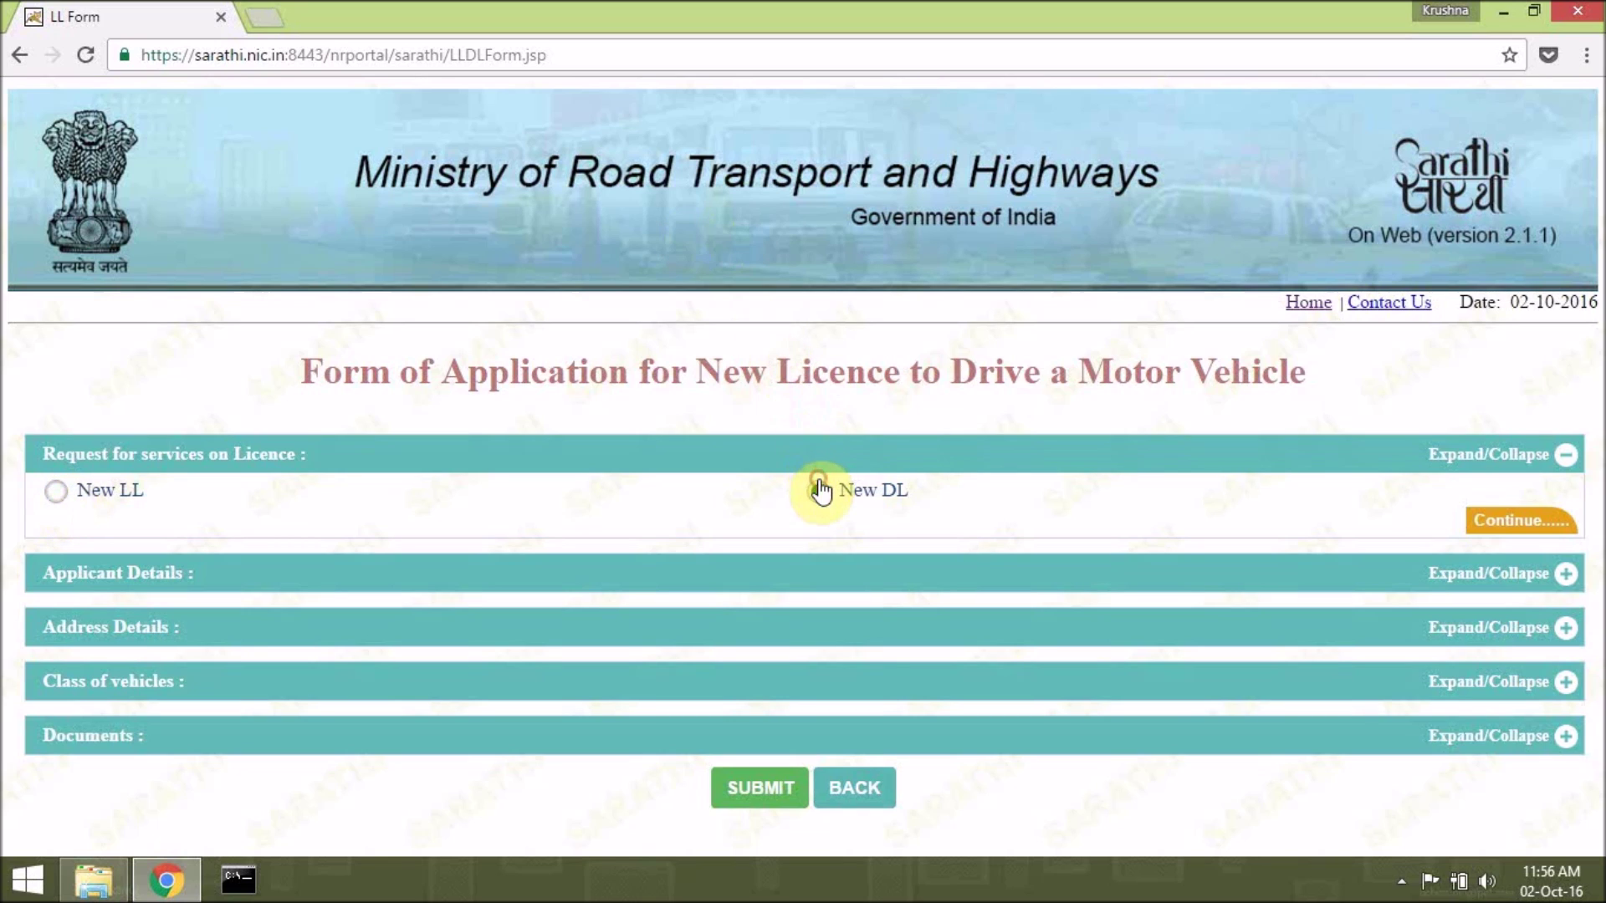
{"action": "left_click", "coordinate": [53, 493]}
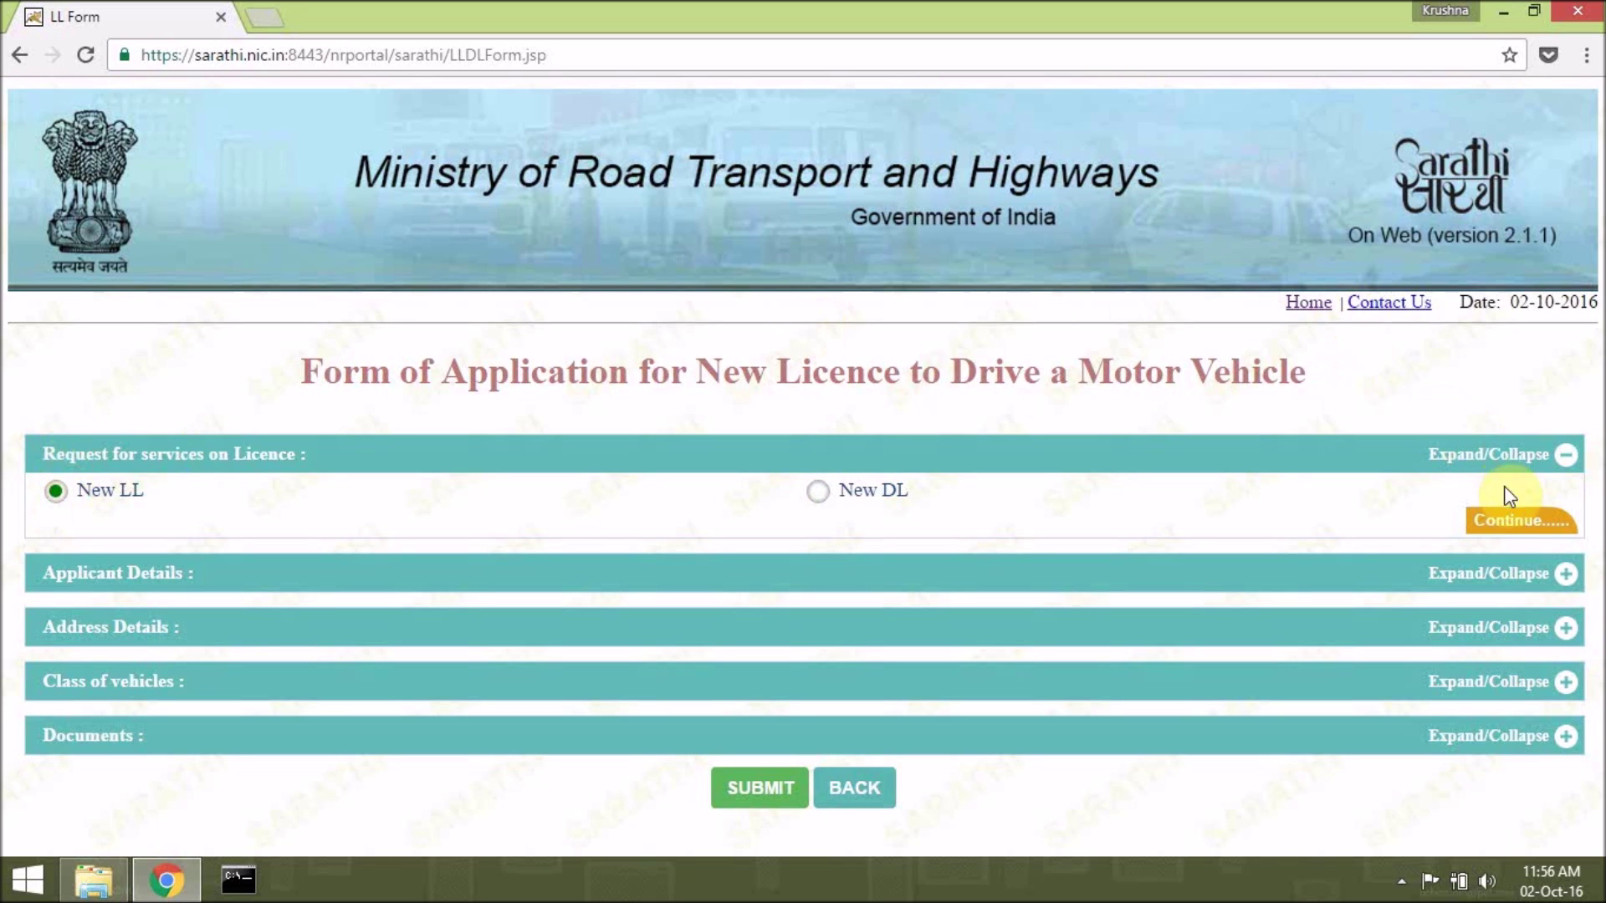
{"action": "left_click", "coordinate": [1515, 521]}
Select state MH-MAHARASHTRA and RTO MH30 -DY.RTO.AKOLA.
{"action": "scroll", "coordinate": [817, 362], "scroll_direction": "down", "scroll_amount": 4}
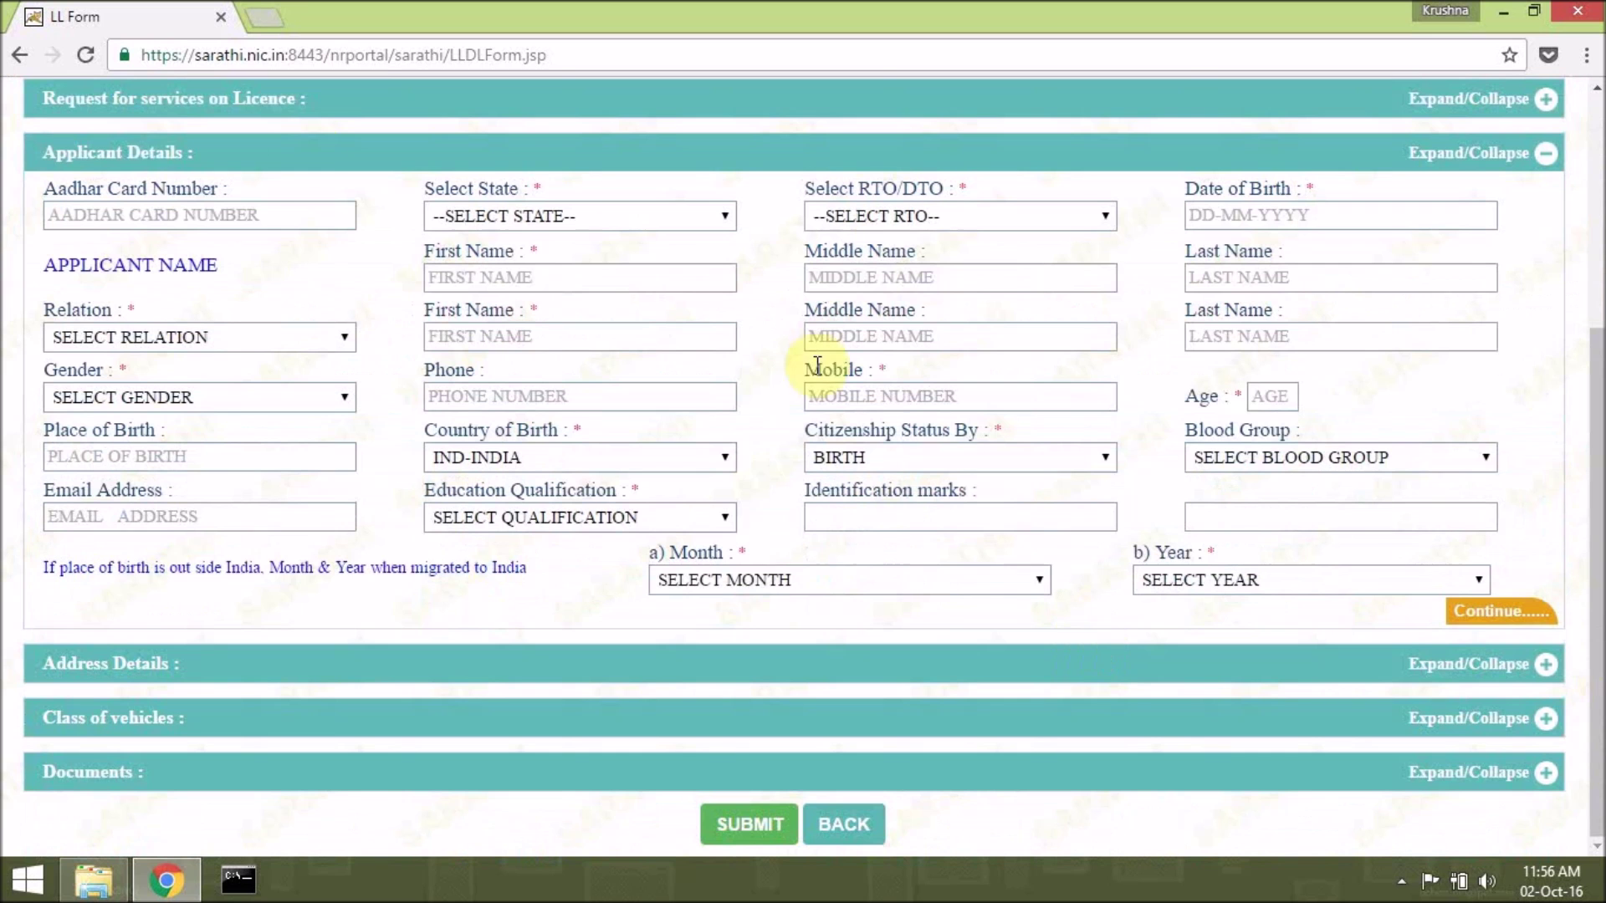
{"action": "scroll", "coordinate": [454, 223], "scroll_direction": "up", "scroll_amount": 3}
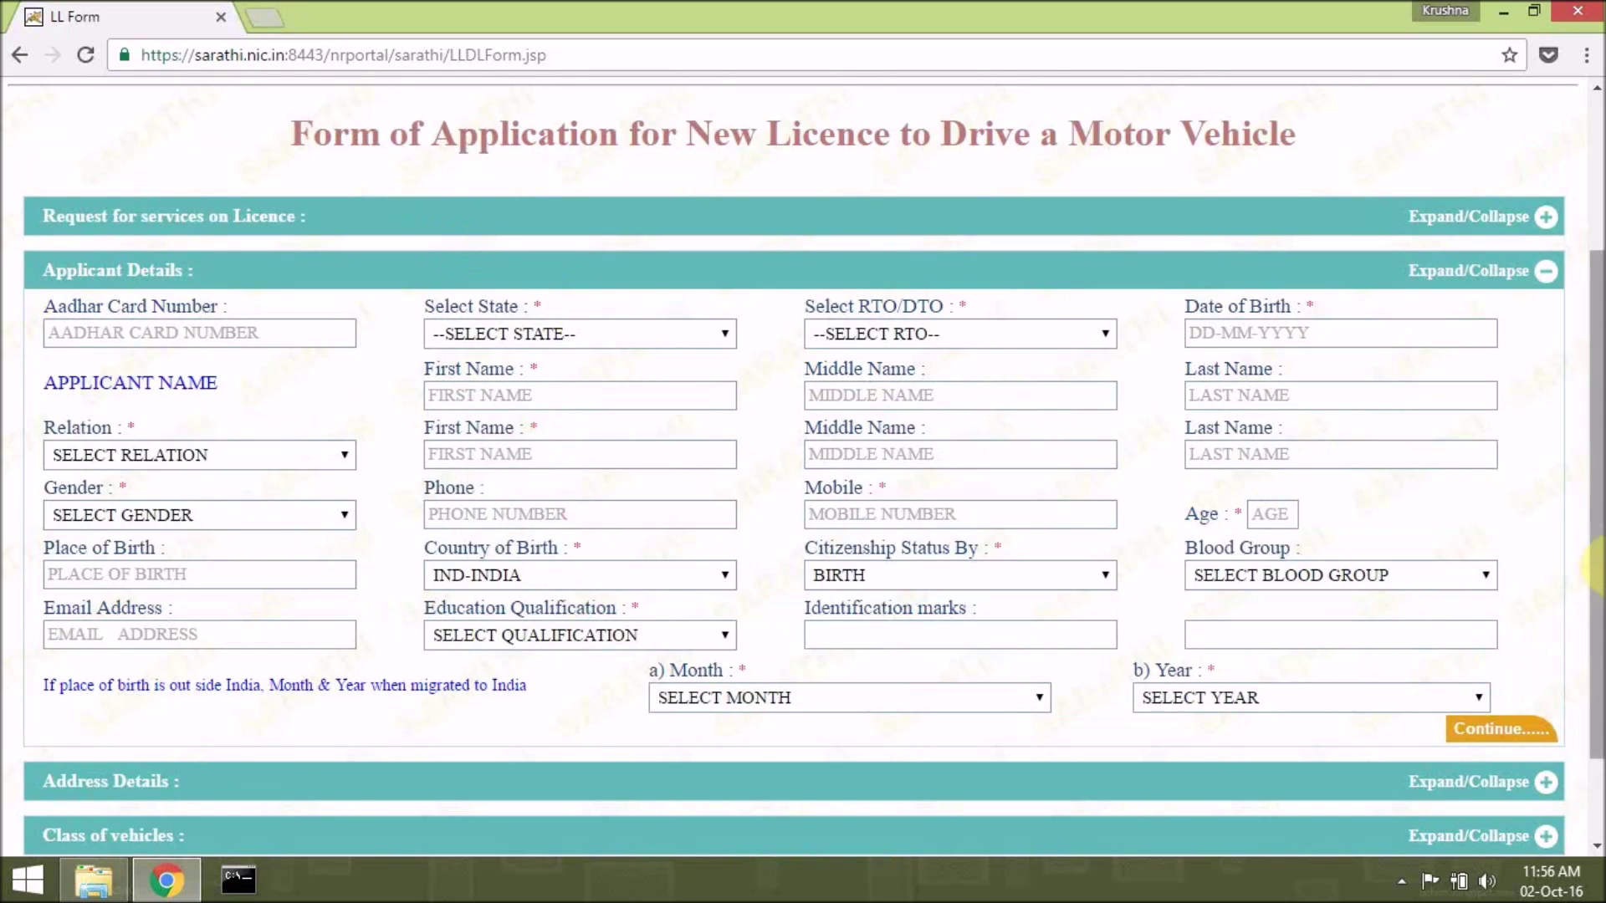
{"action": "left_click", "coordinate": [641, 335]}
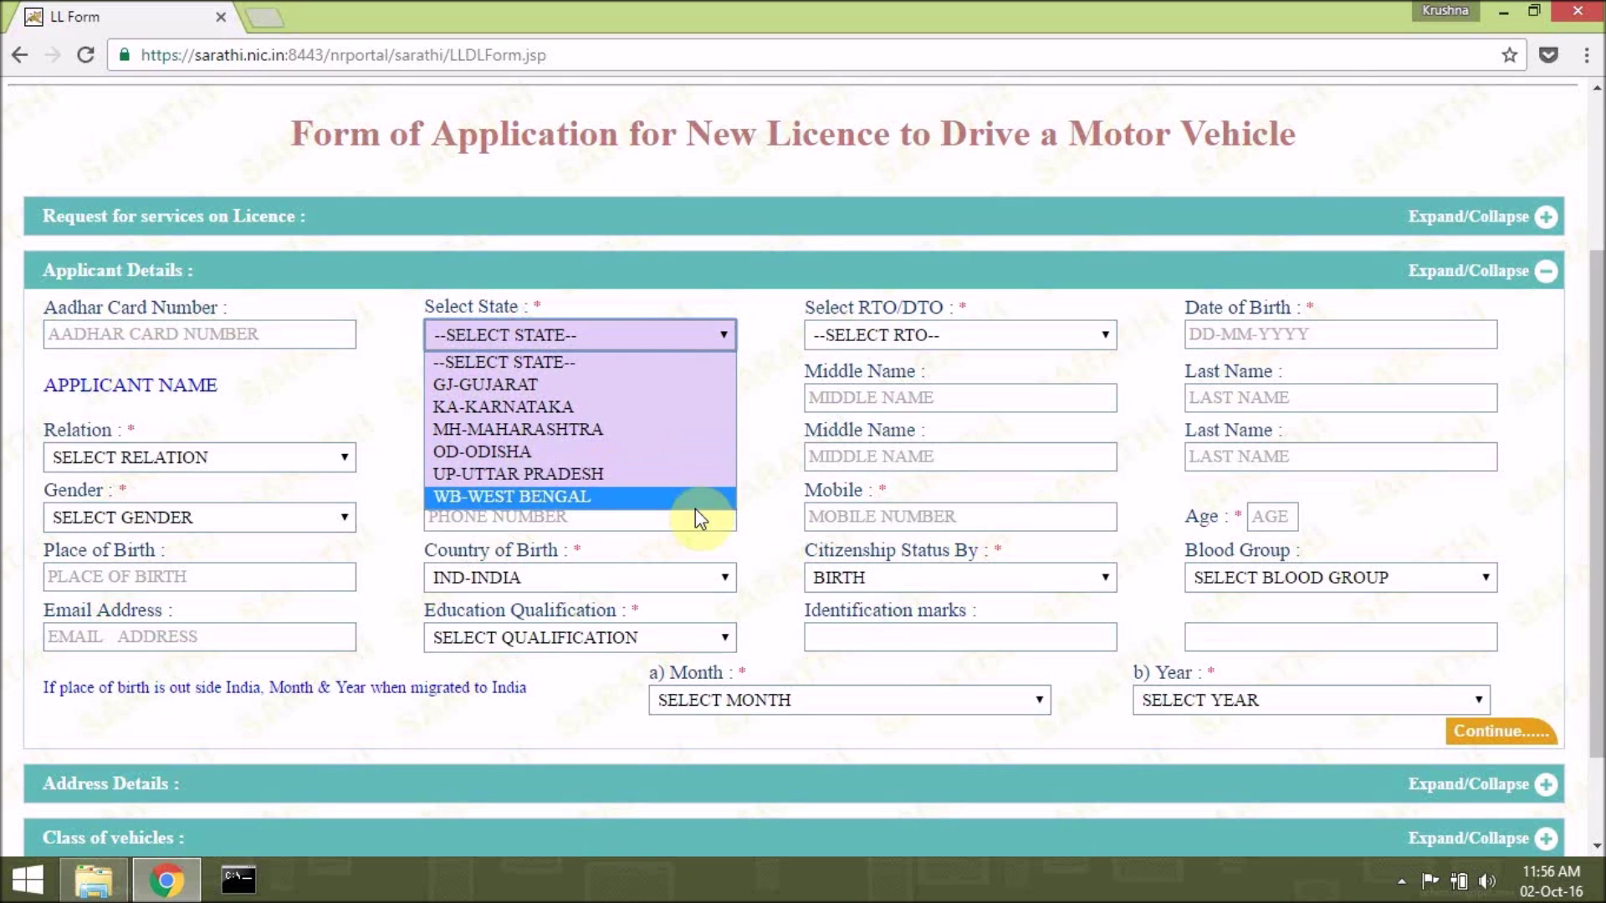
{"action": "left_click", "coordinate": [679, 435]}
{"action": "left_click", "coordinate": [870, 339]}
{"action": "left_click", "coordinate": [869, 339]}
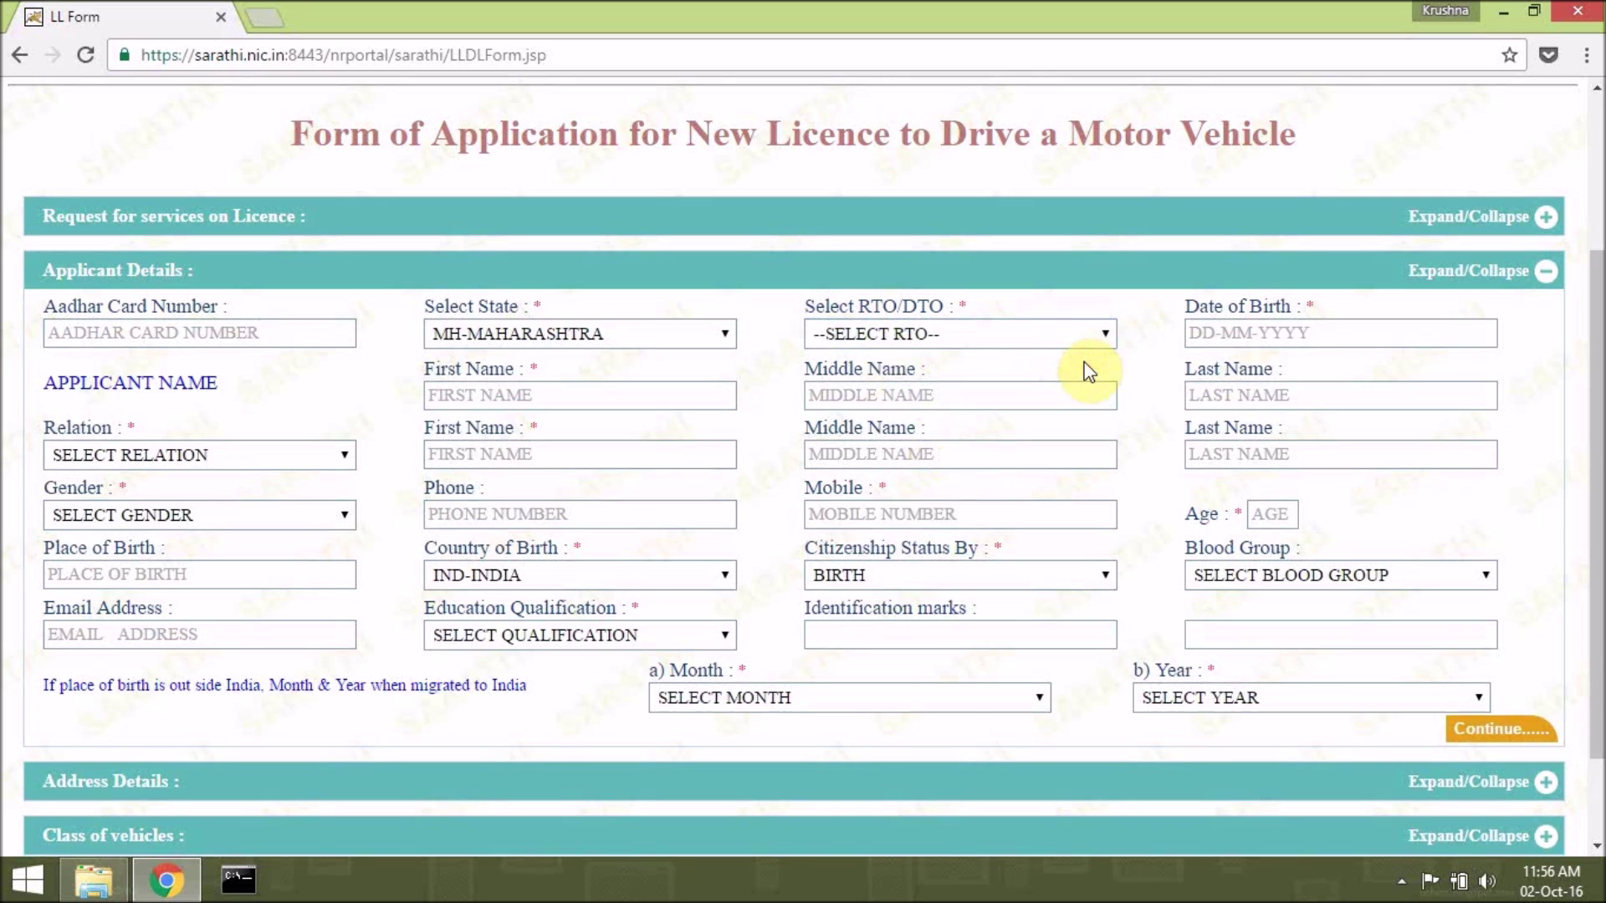
{"action": "left_click", "coordinate": [1082, 340]}
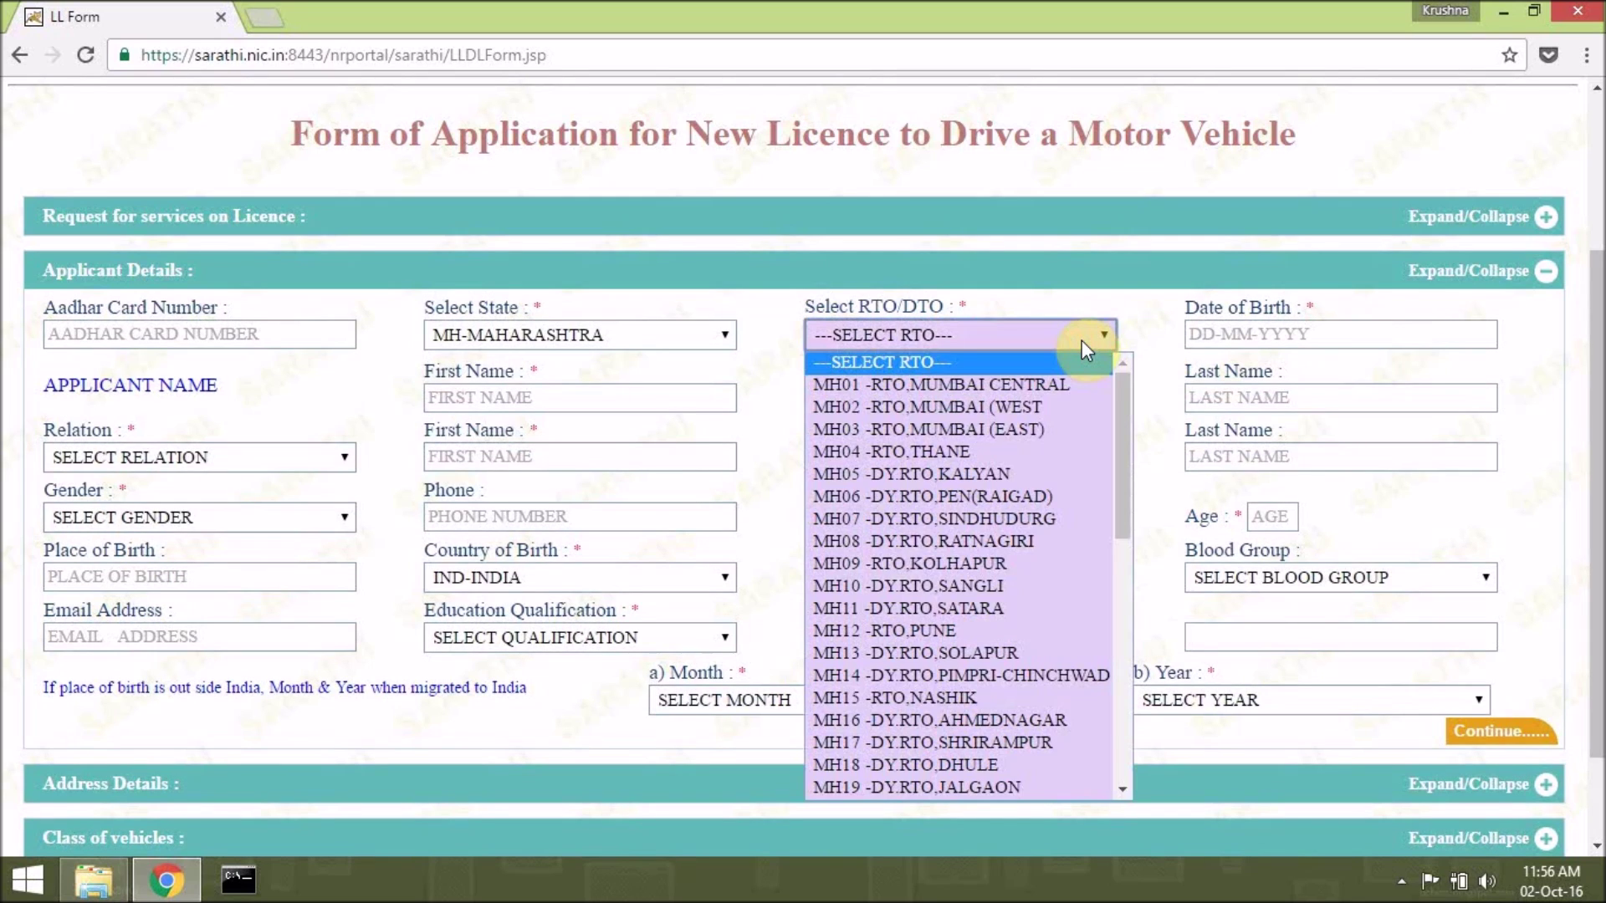
{"action": "scroll", "coordinate": [1047, 559], "scroll_direction": "down", "scroll_amount": 6}
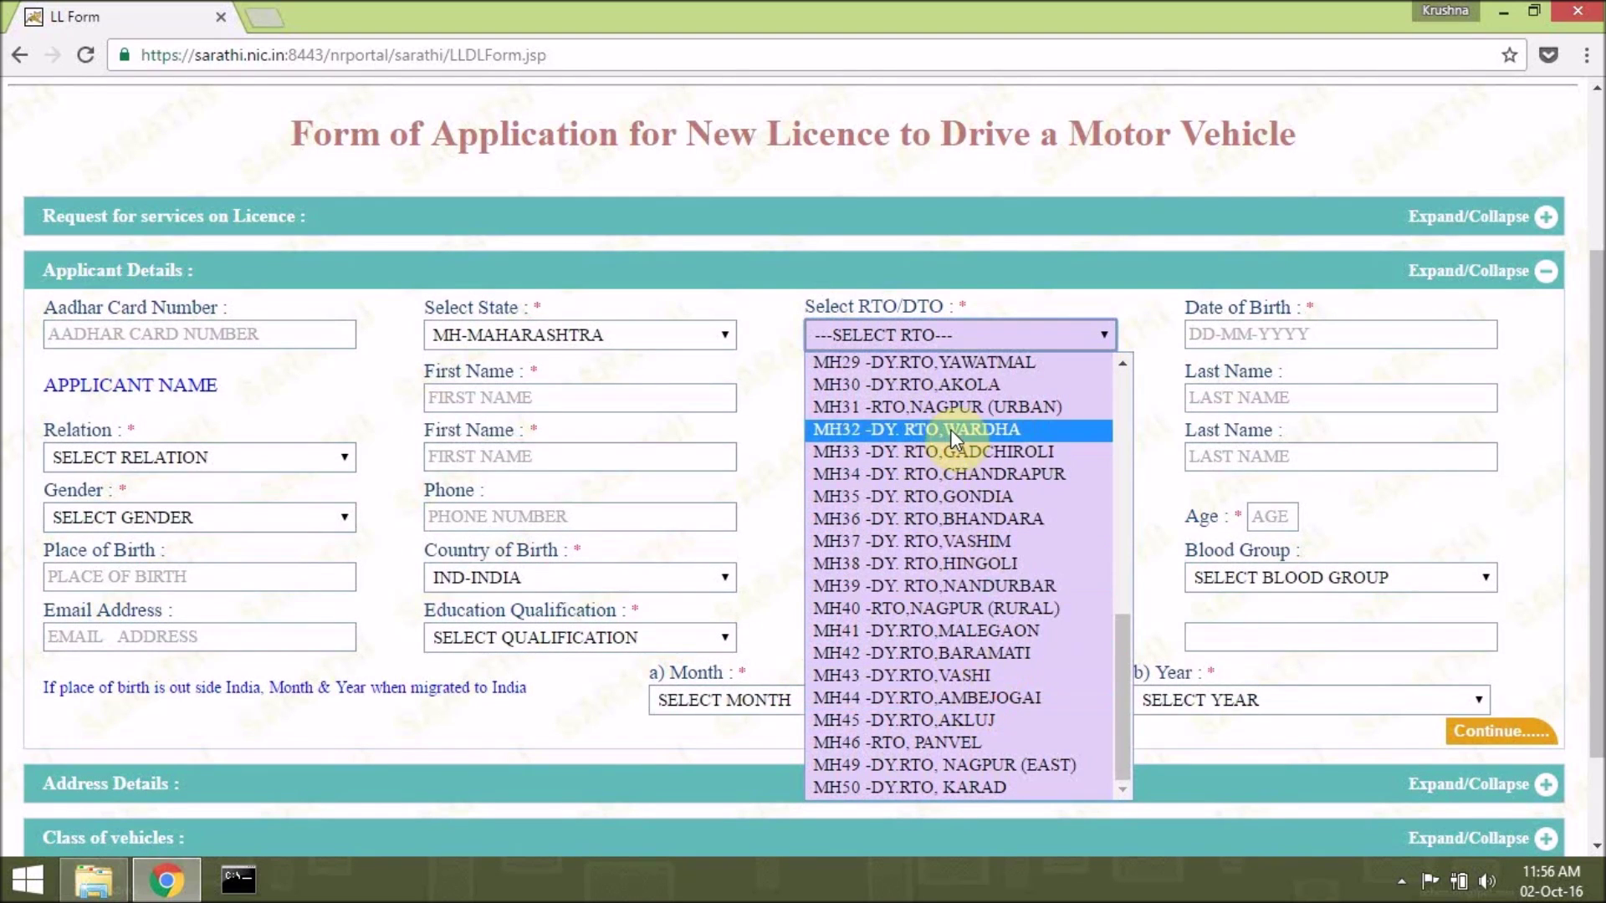
{"action": "left_click", "coordinate": [959, 385]}
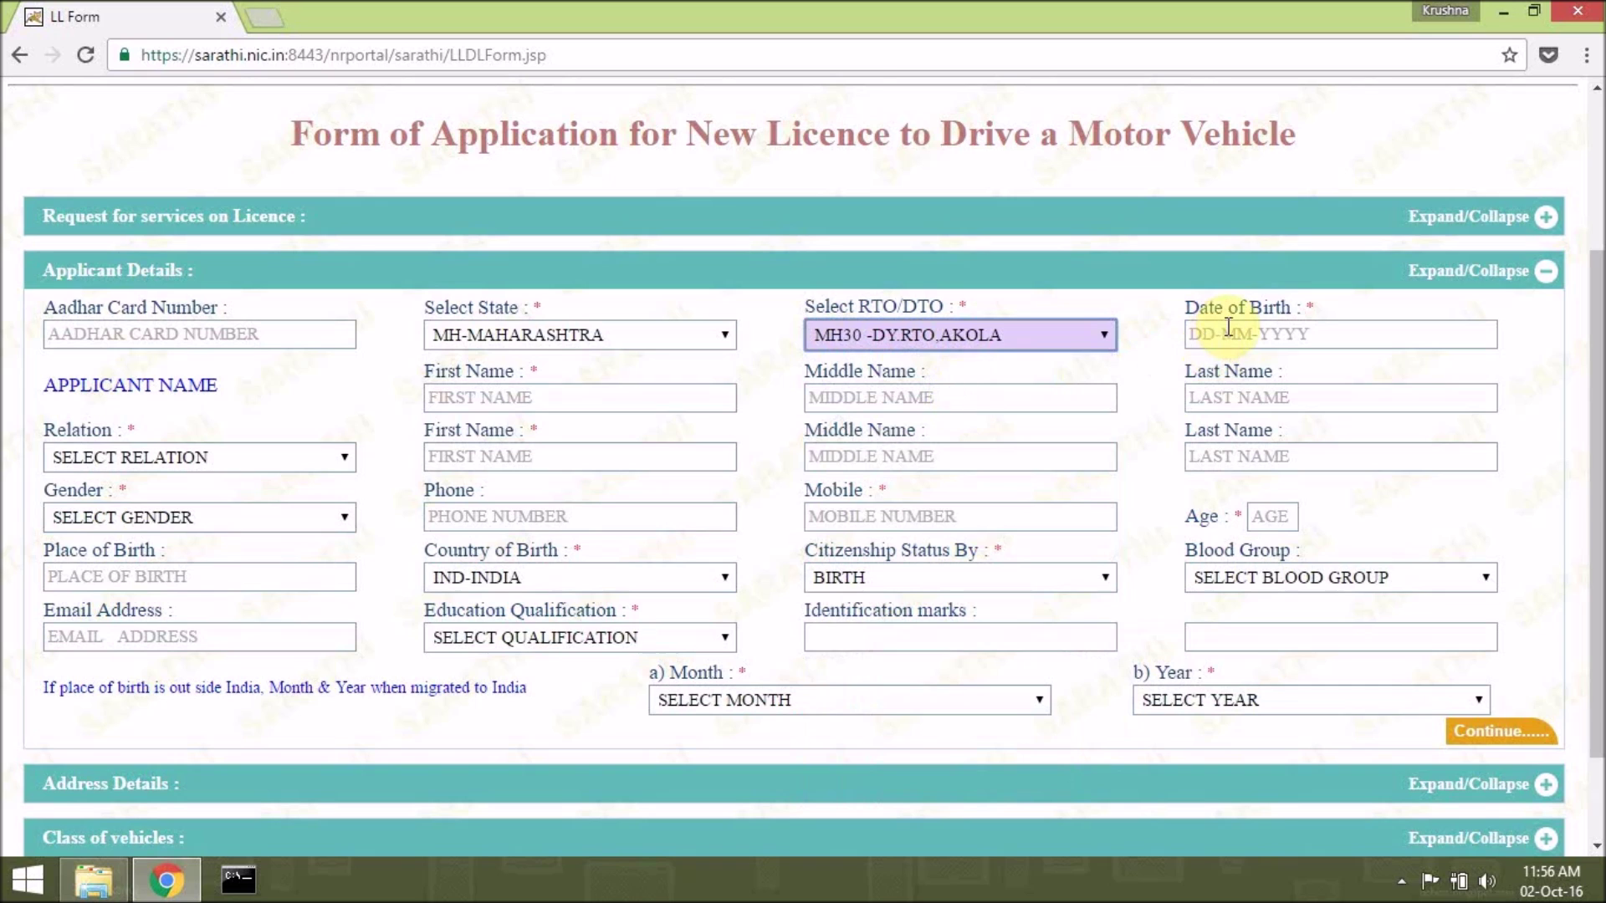
{"action": "left_click", "coordinate": [1225, 329]}
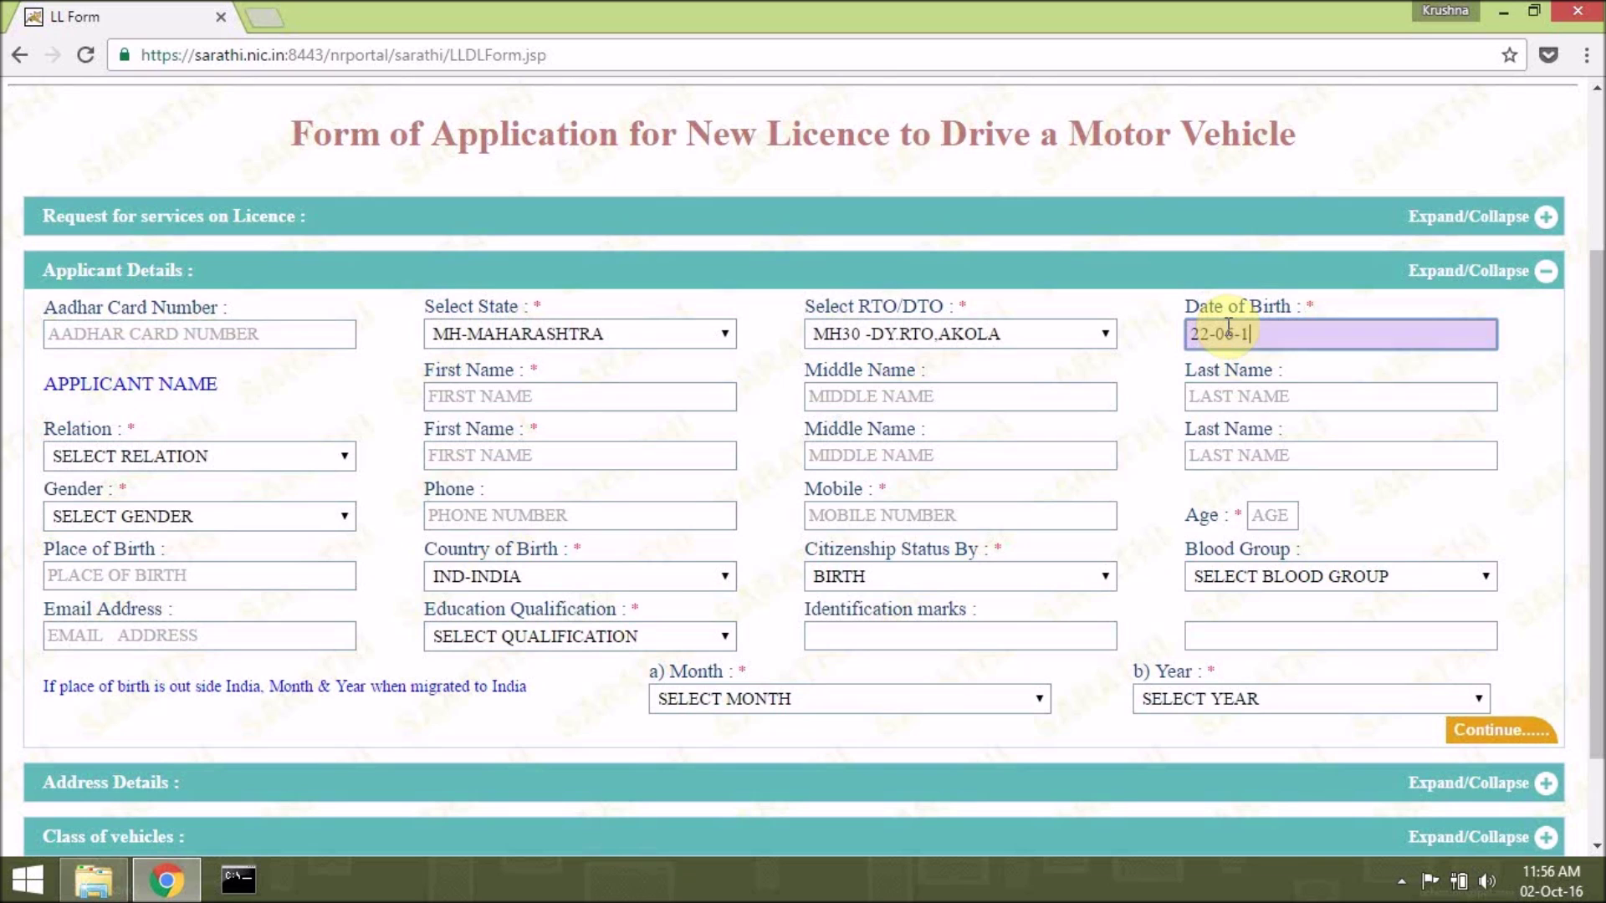
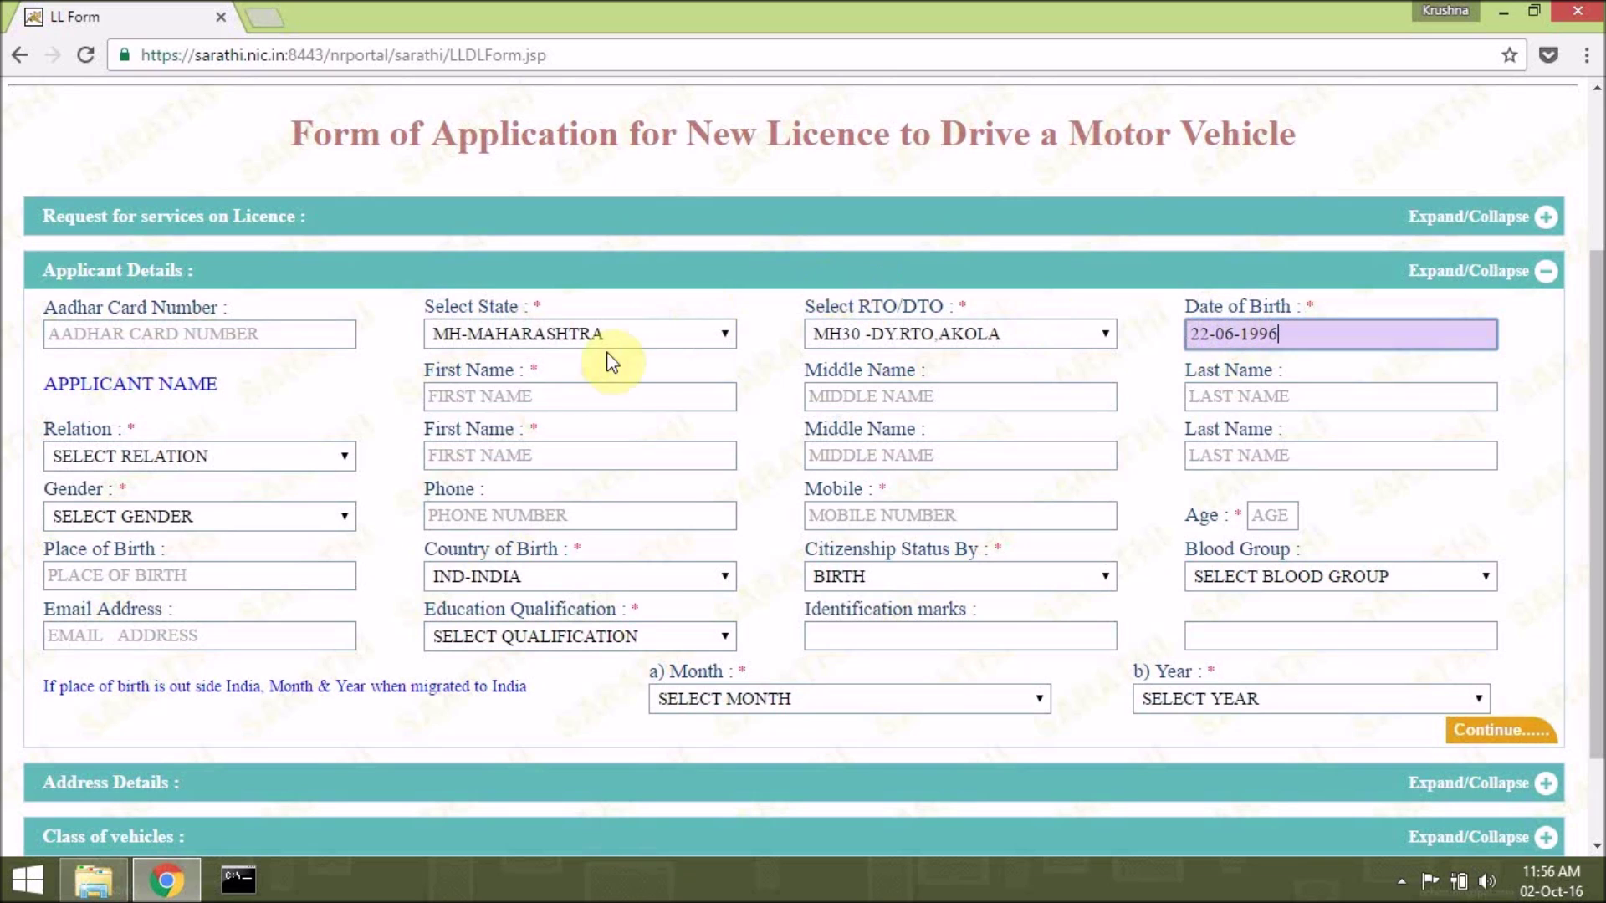
{"action": "left_click", "coordinate": [589, 389]}
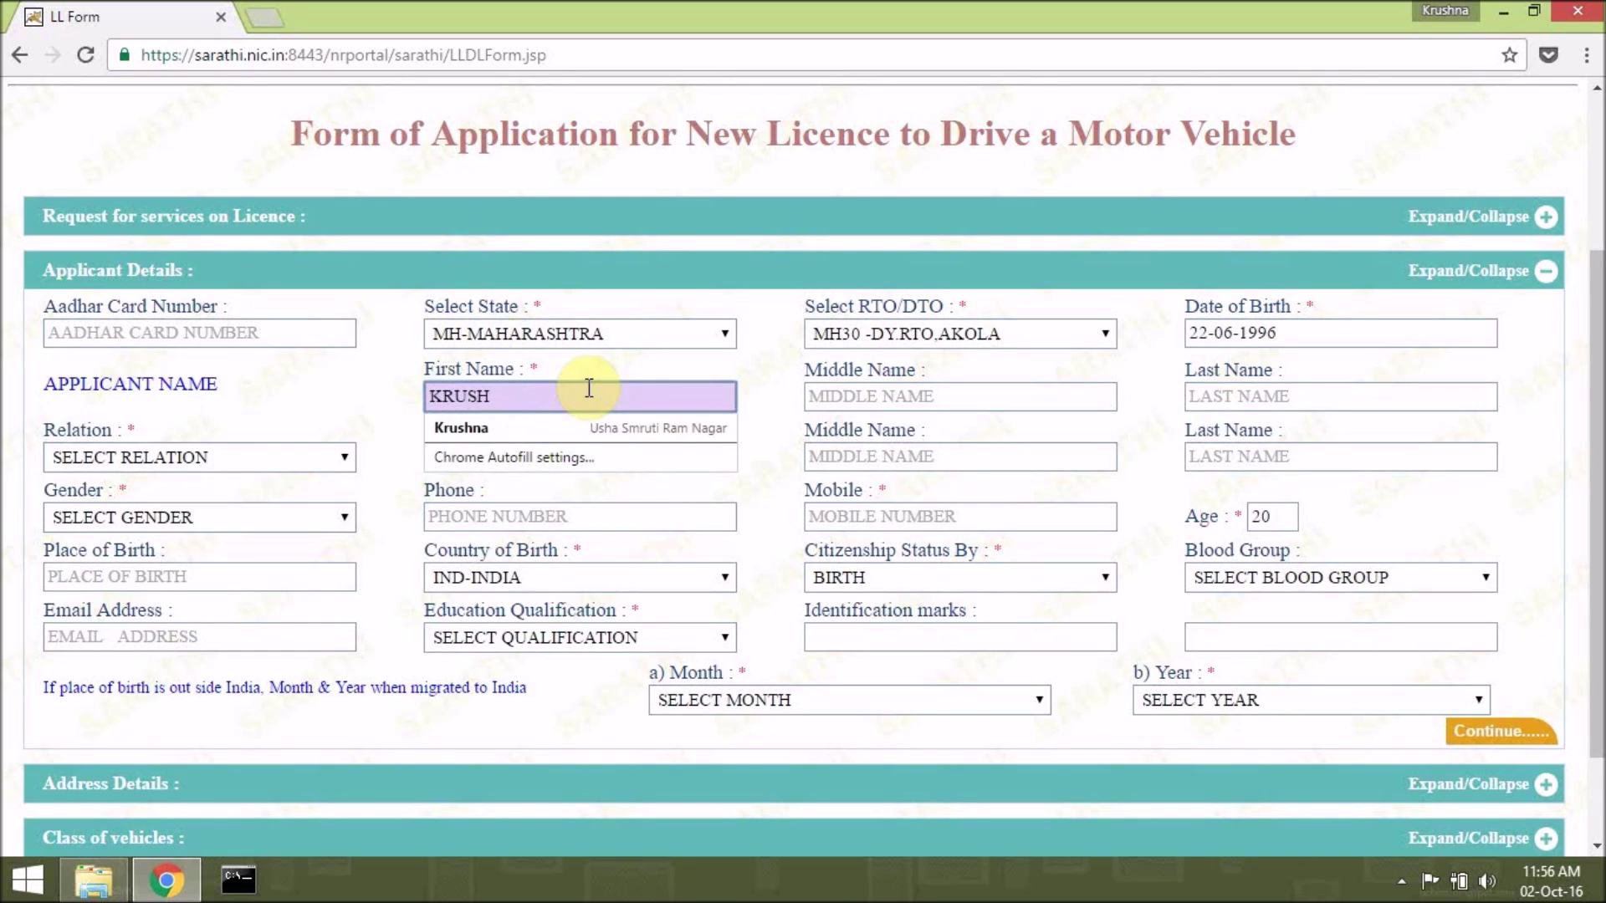
Autofill the applicant's names, set relation FATHER, enter the father's name, and fill contact details.
{"action": "key", "text": "Down"}
{"action": "key", "text": "Return"}
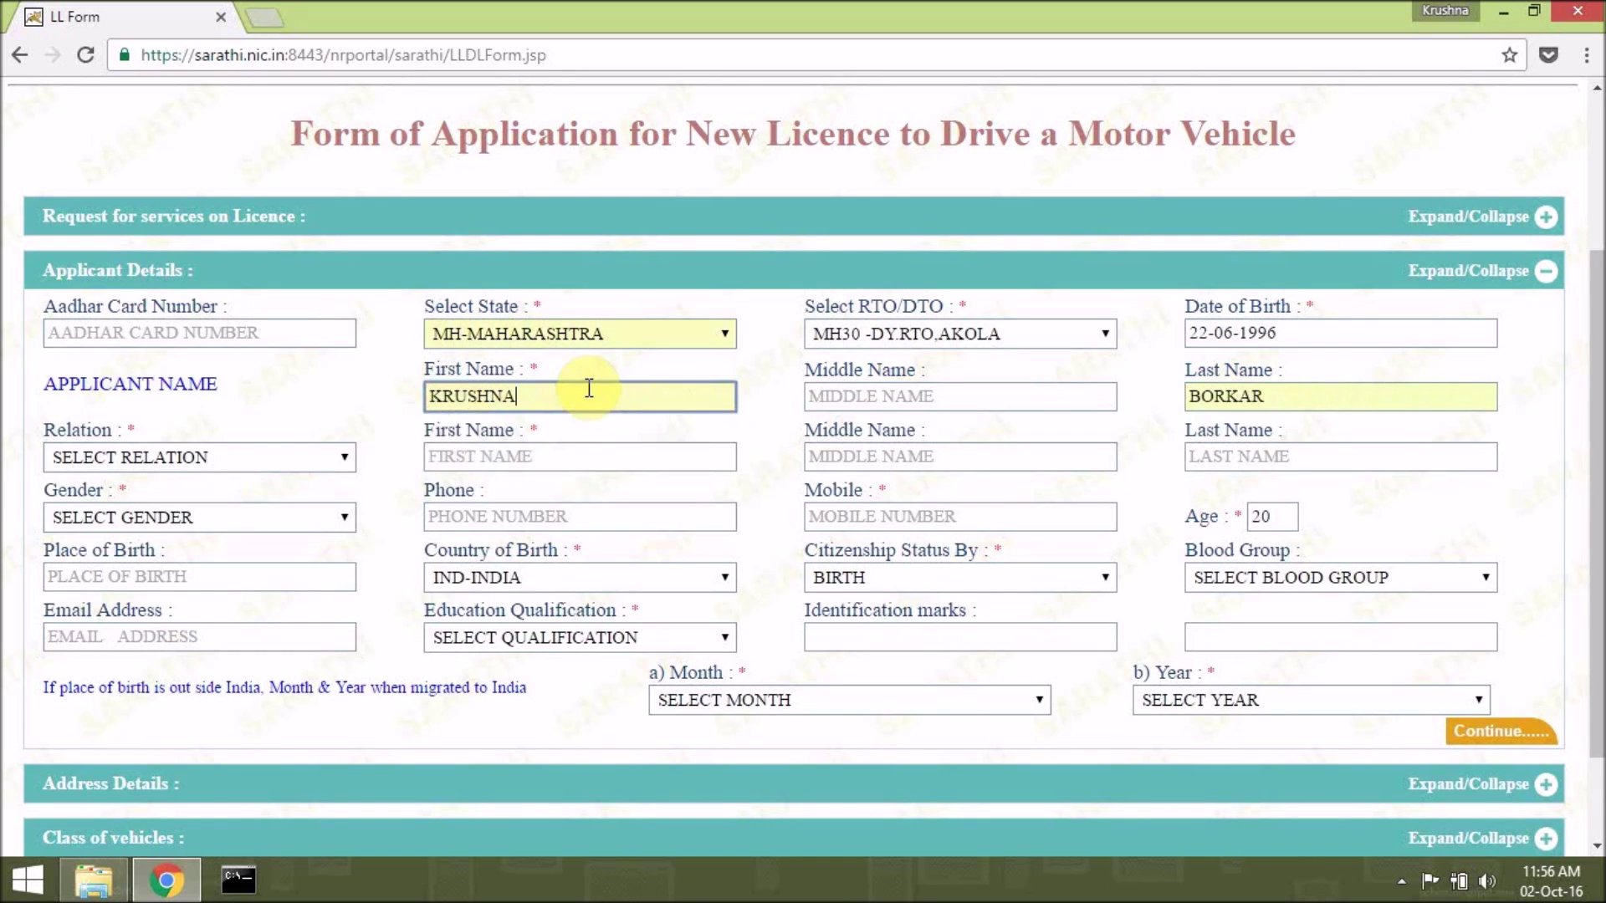
{"action": "left_click", "coordinate": [159, 457]}
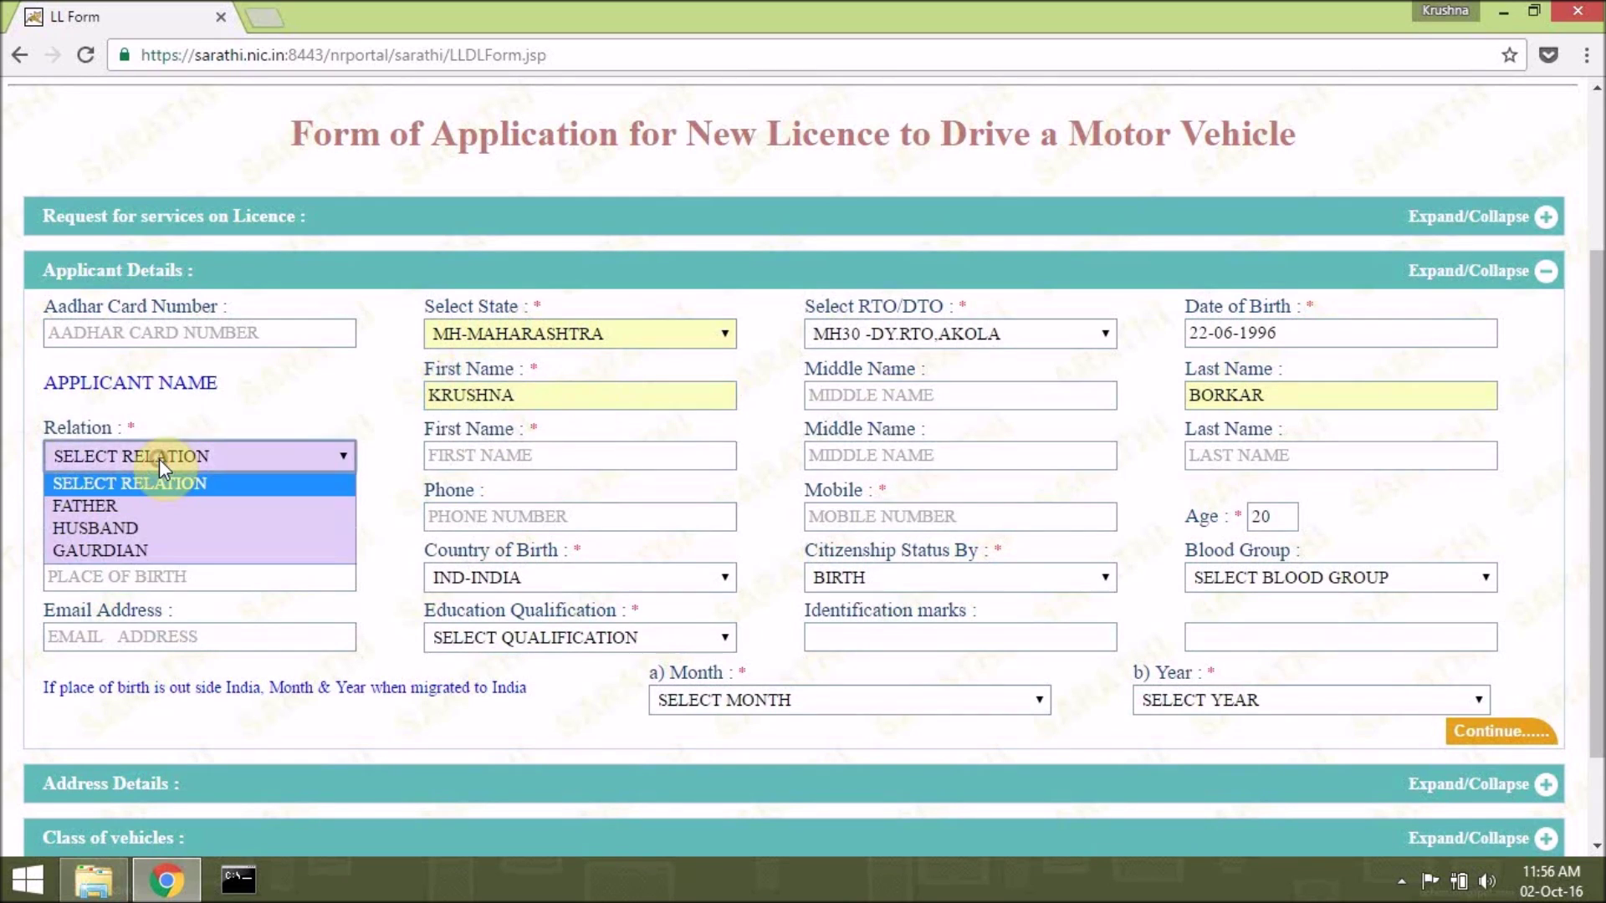
{"action": "left_click", "coordinate": [153, 507]}
{"action": "left_click", "coordinate": [458, 454]}
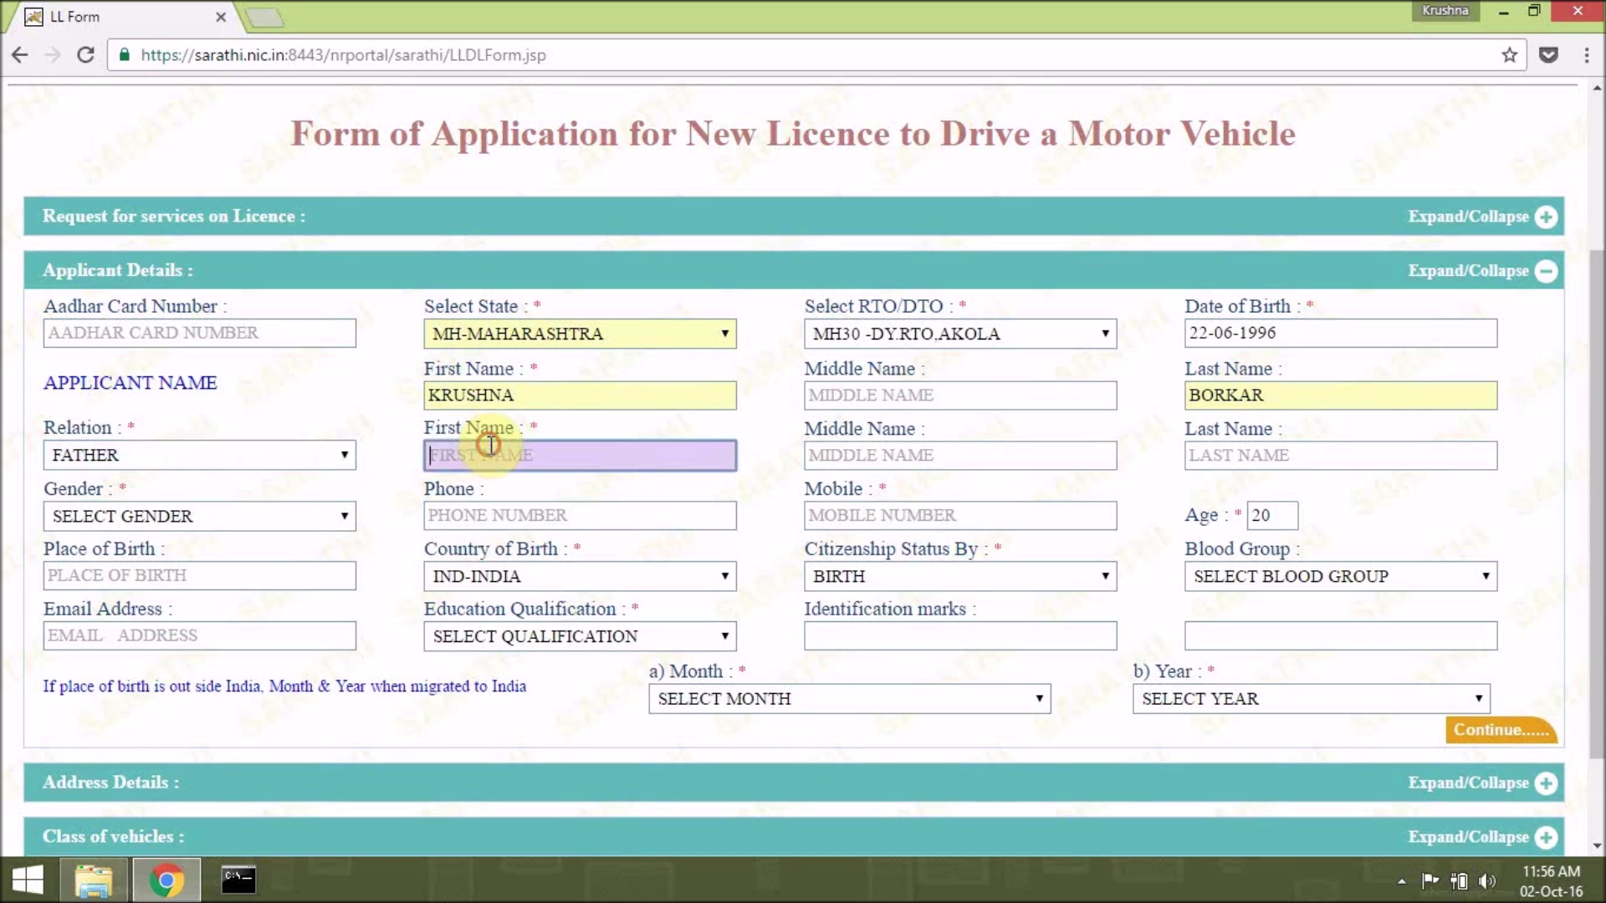
{"action": "left_click", "coordinate": [1263, 456]}
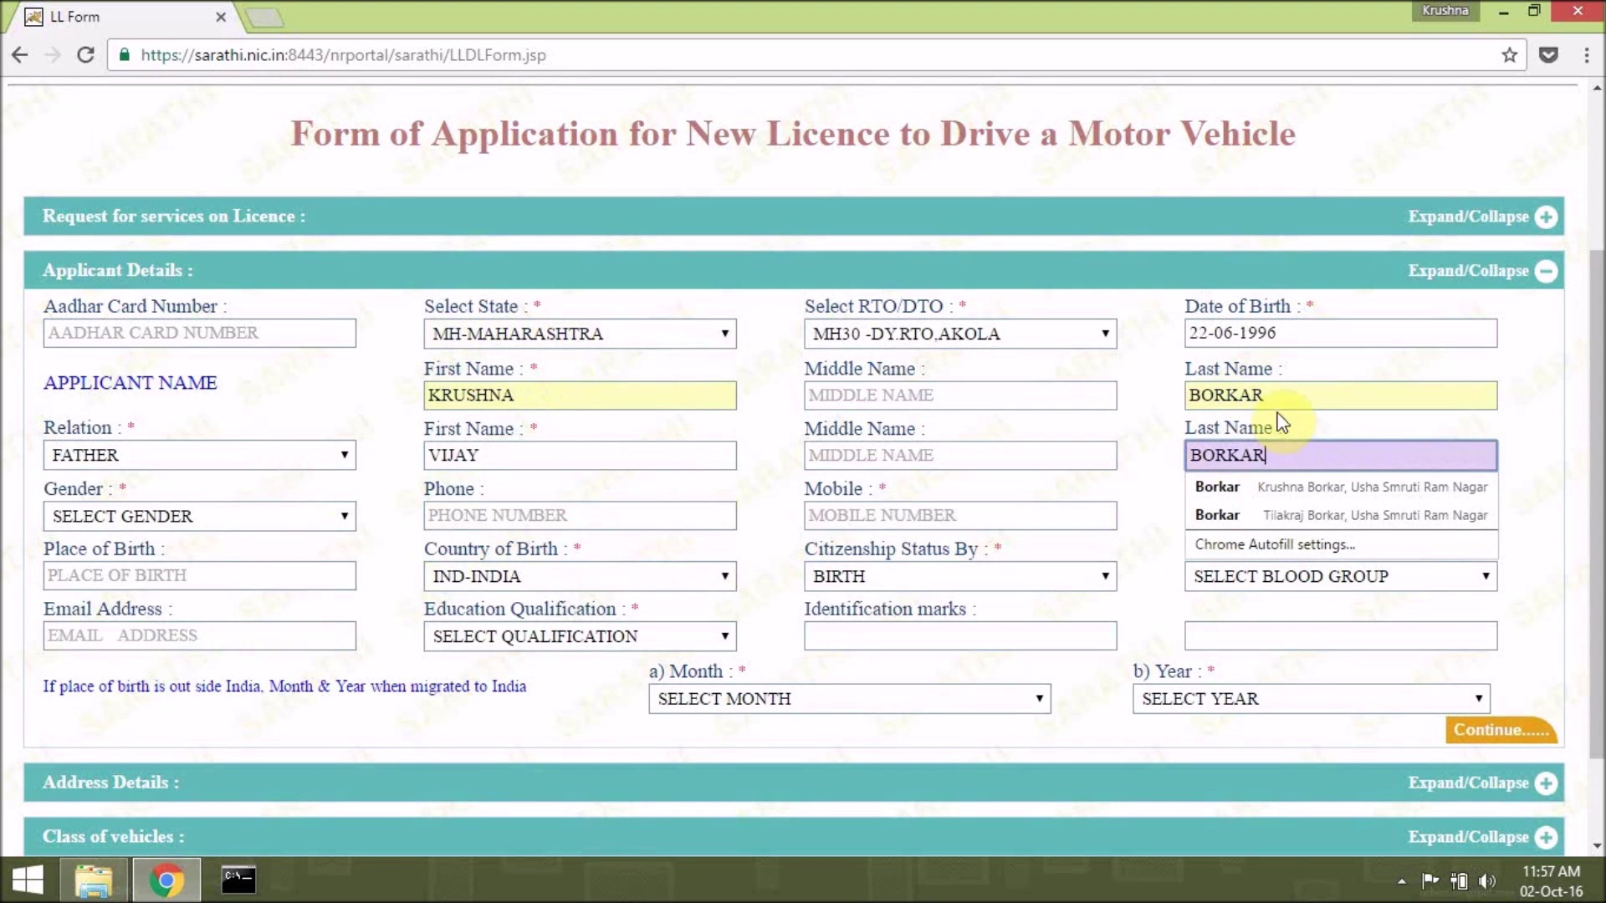
{"action": "left_click", "coordinate": [1305, 500]}
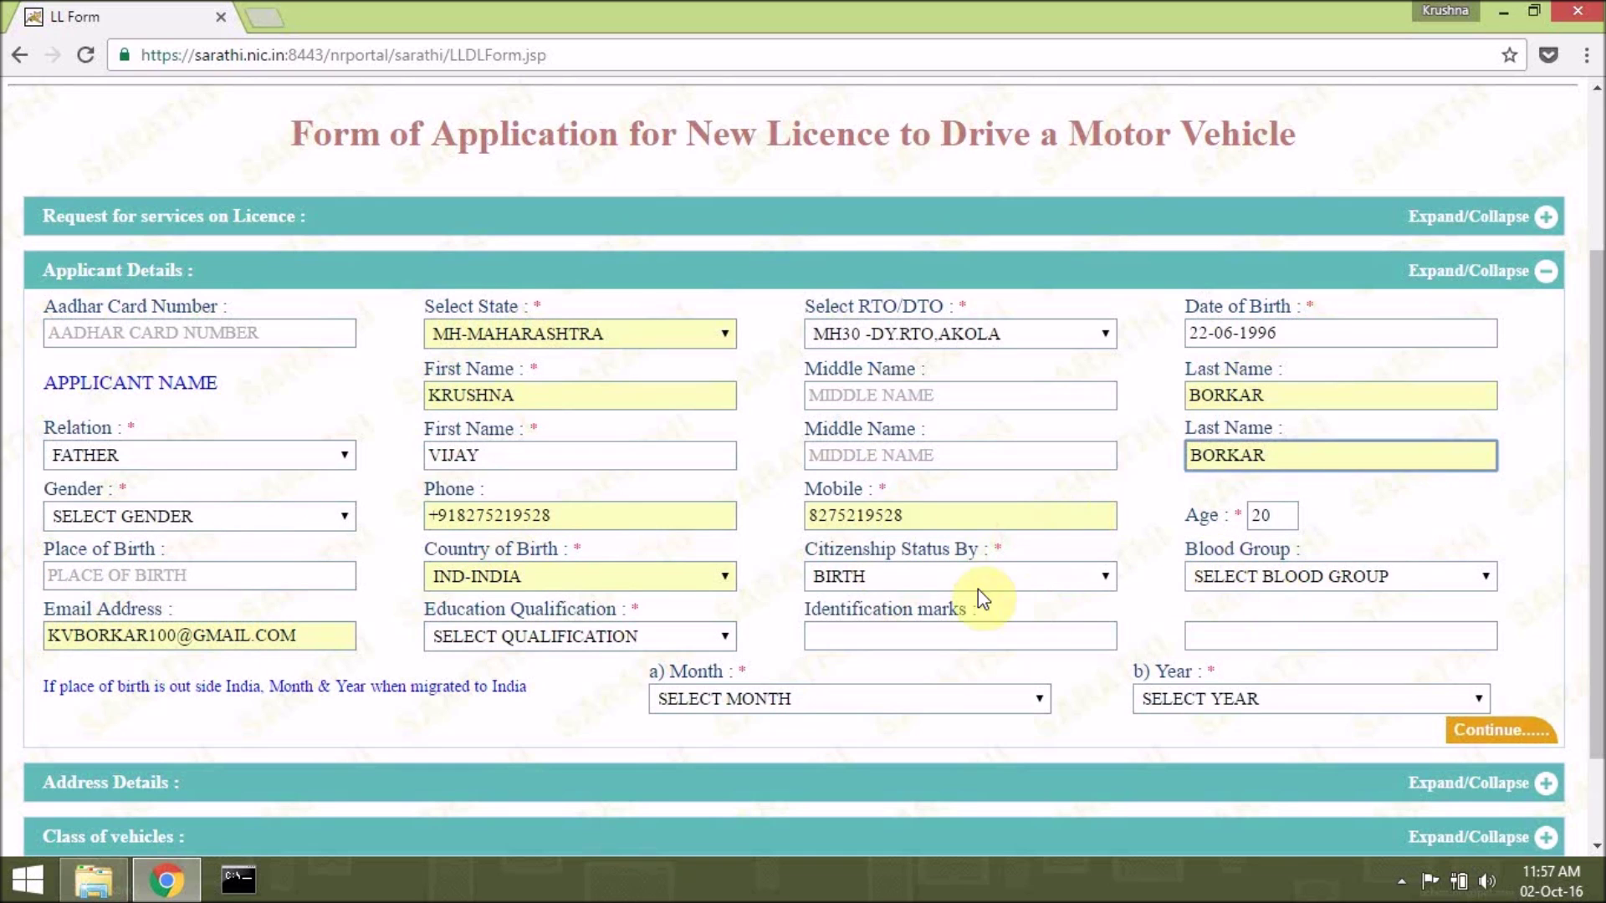
Set the education qualification to 30-B A / BBA / B. COM / B SC.
{"action": "left_click", "coordinate": [636, 638]}
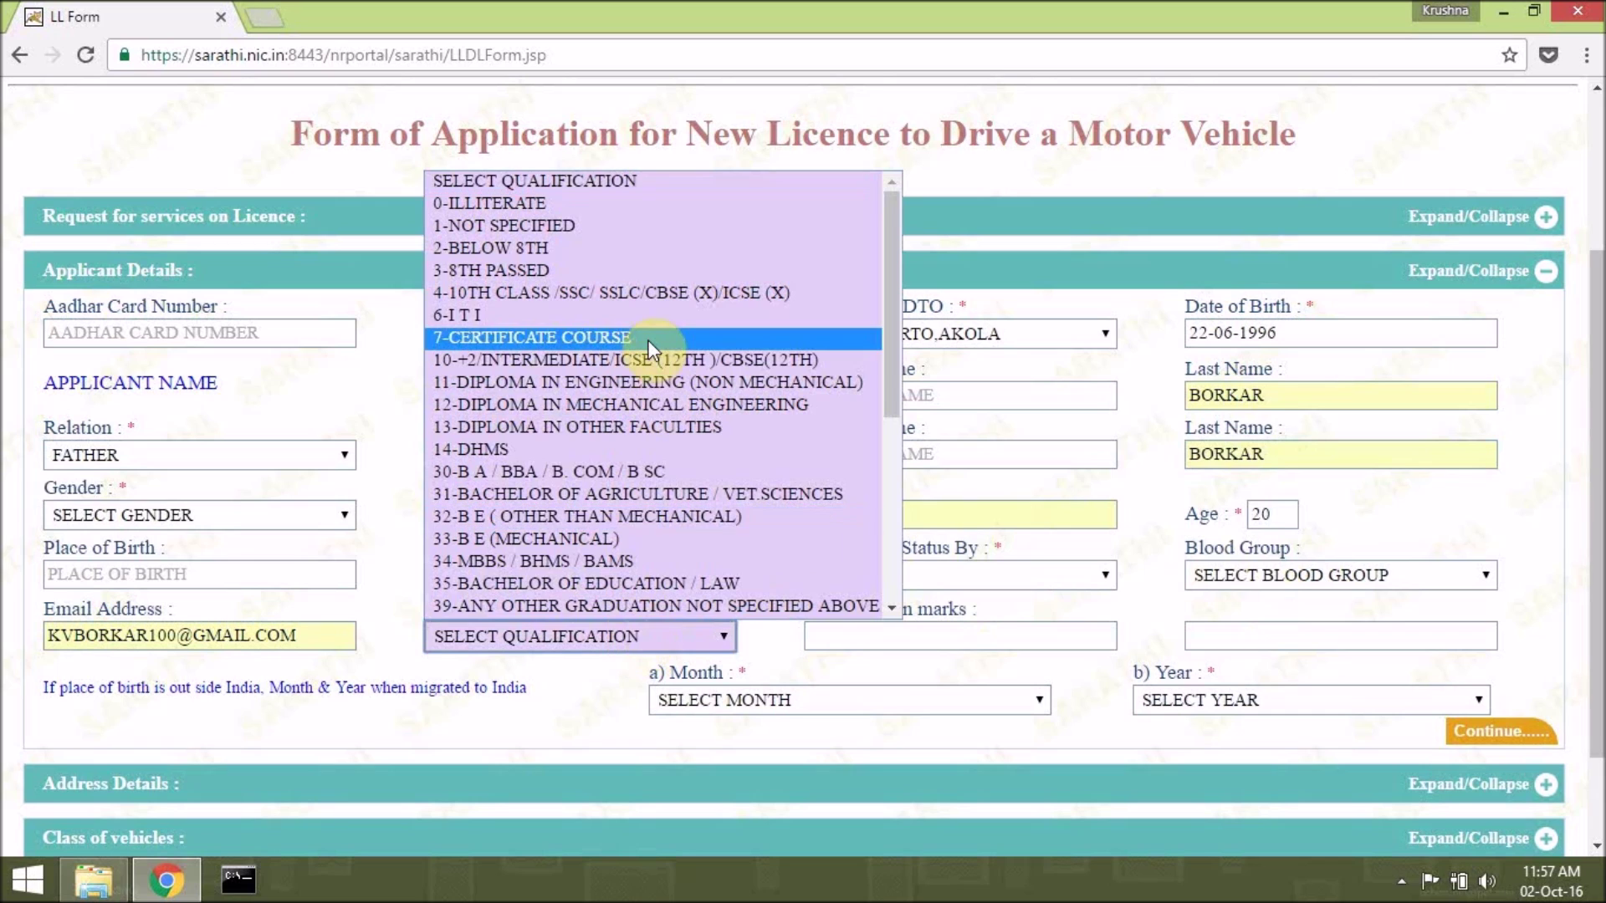
{"action": "left_click_drag", "start_coordinate": [887, 337], "coordinate": [887, 374]}
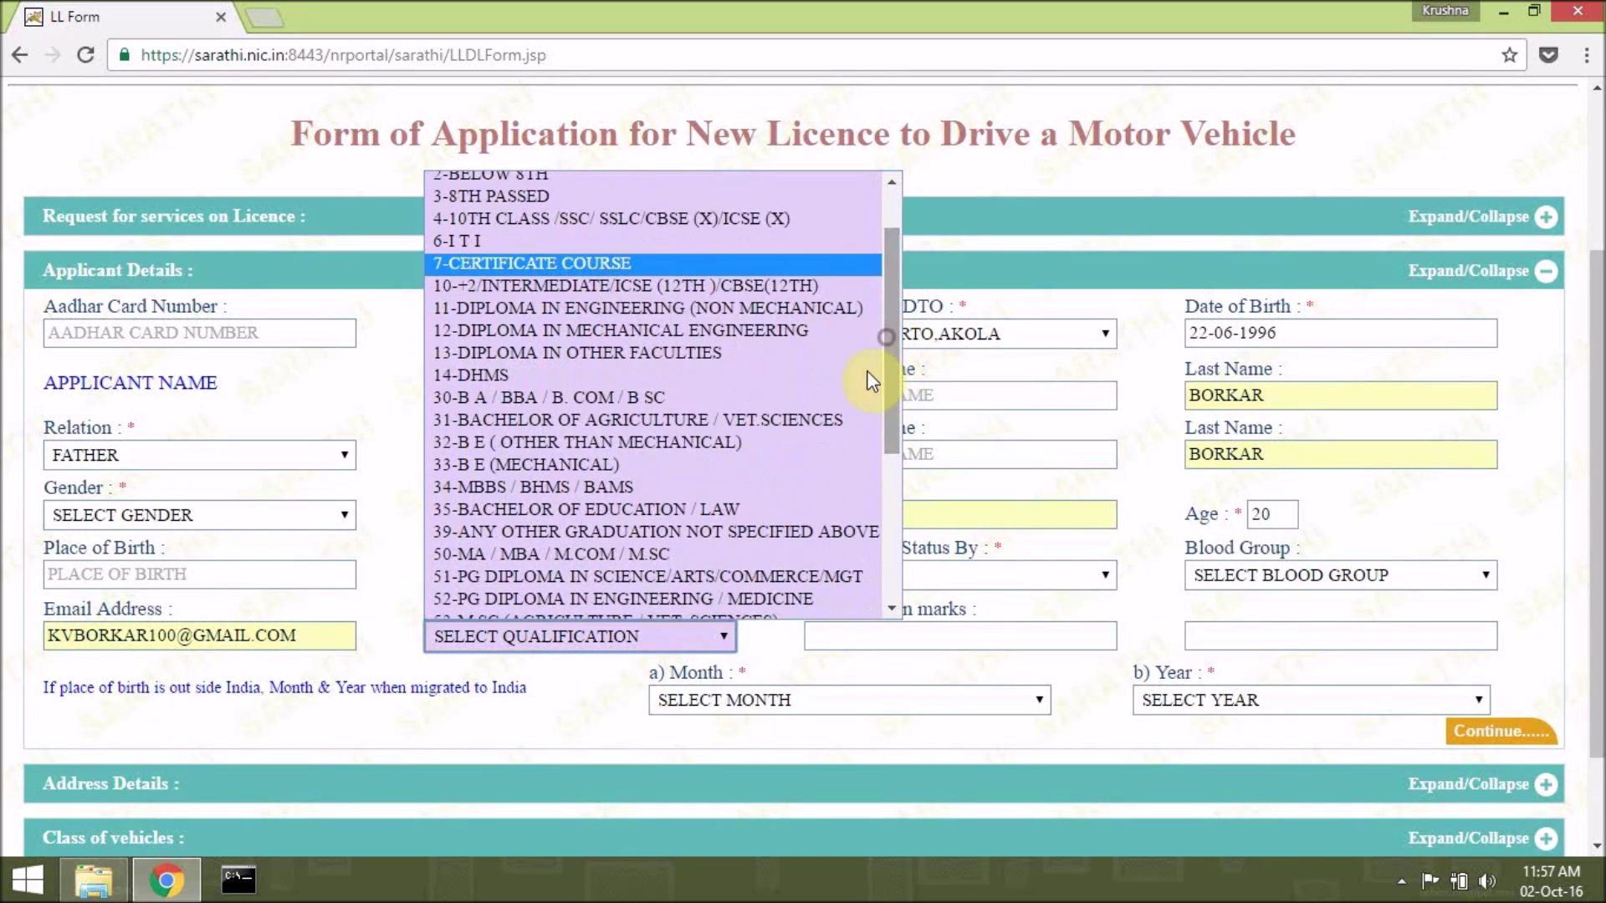
{"action": "left_click", "coordinate": [707, 393]}
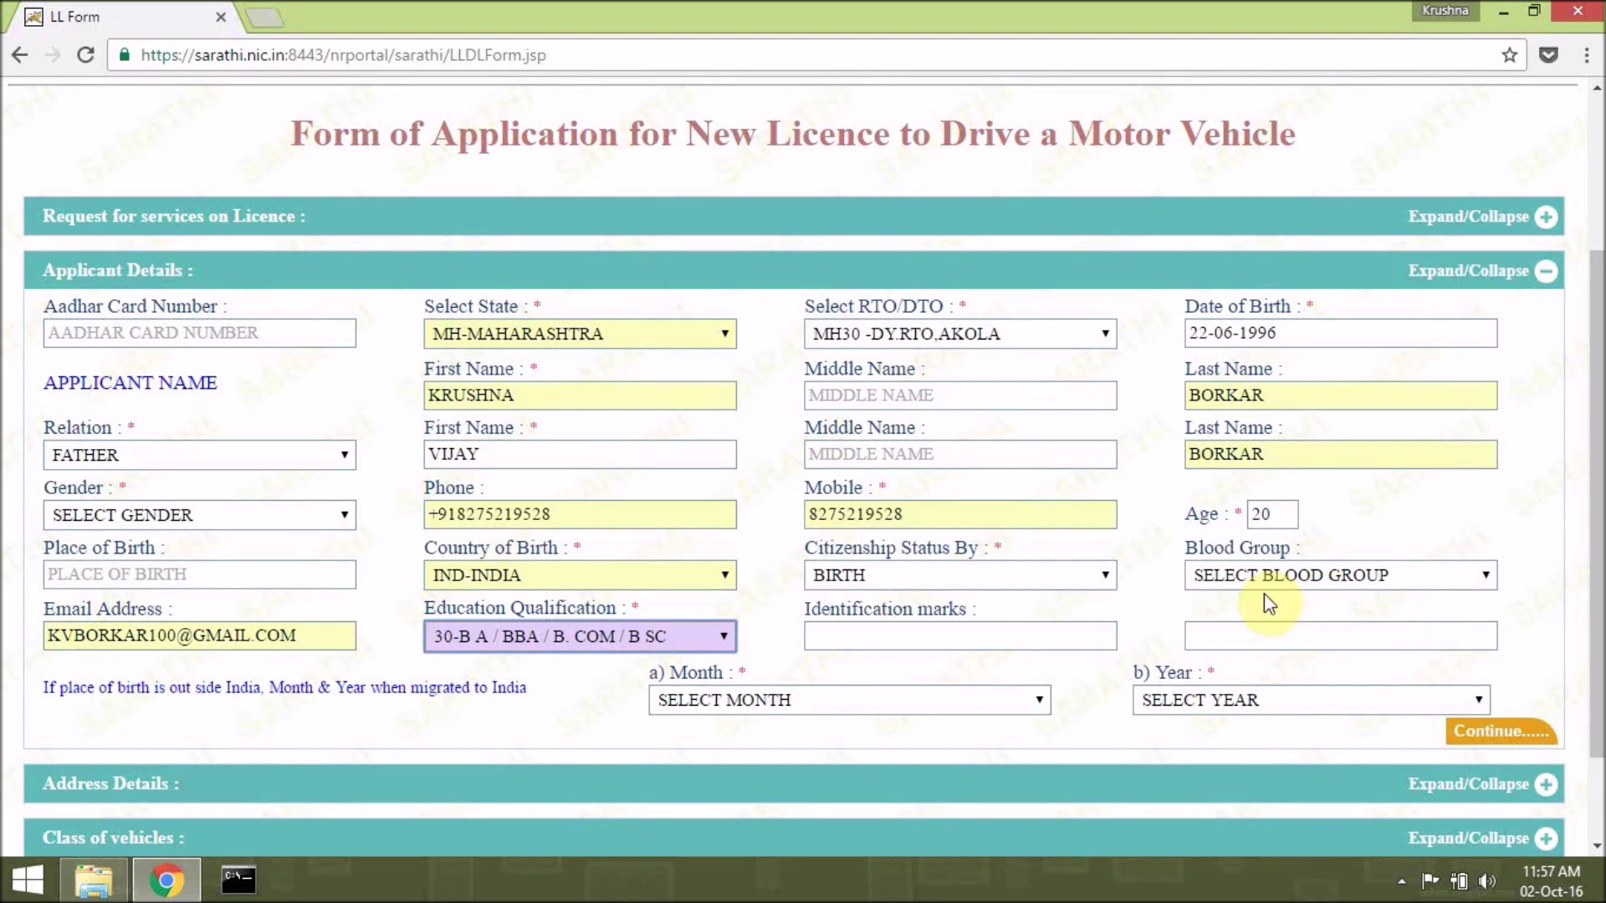
Set gender to MALE and proceed to the Address Details section.
{"action": "scroll", "coordinate": [1477, 561], "scroll_direction": "down", "scroll_amount": 2}
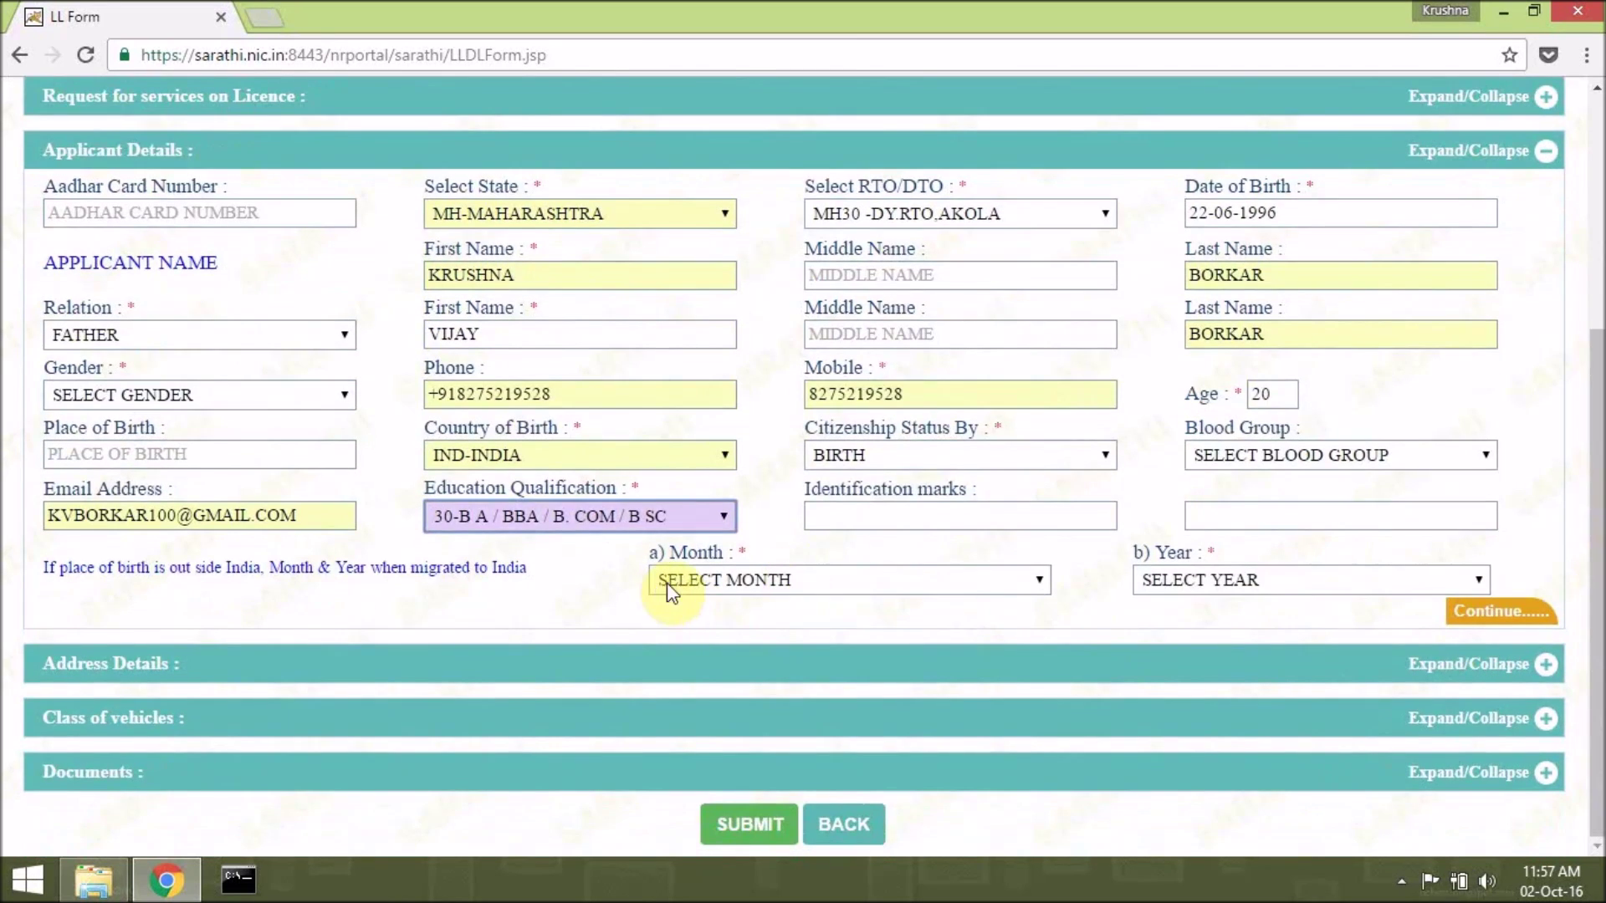
{"action": "left_click", "coordinate": [1481, 618]}
{"action": "left_click", "coordinate": [960, 179]}
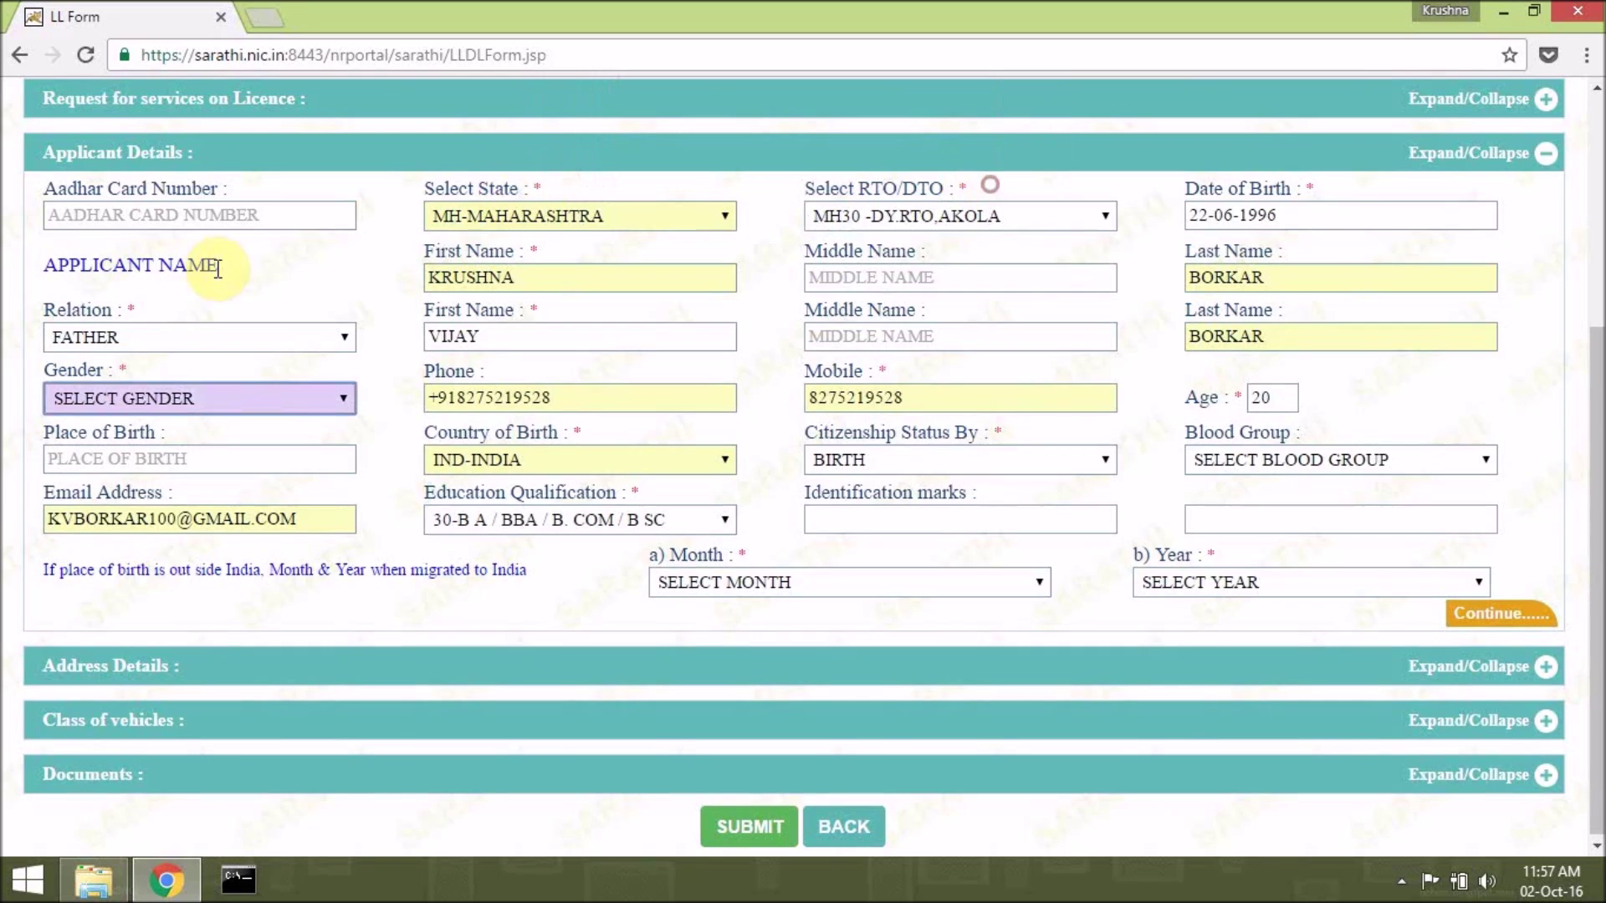
{"action": "left_click", "coordinate": [176, 393]}
{"action": "left_click", "coordinate": [194, 448]}
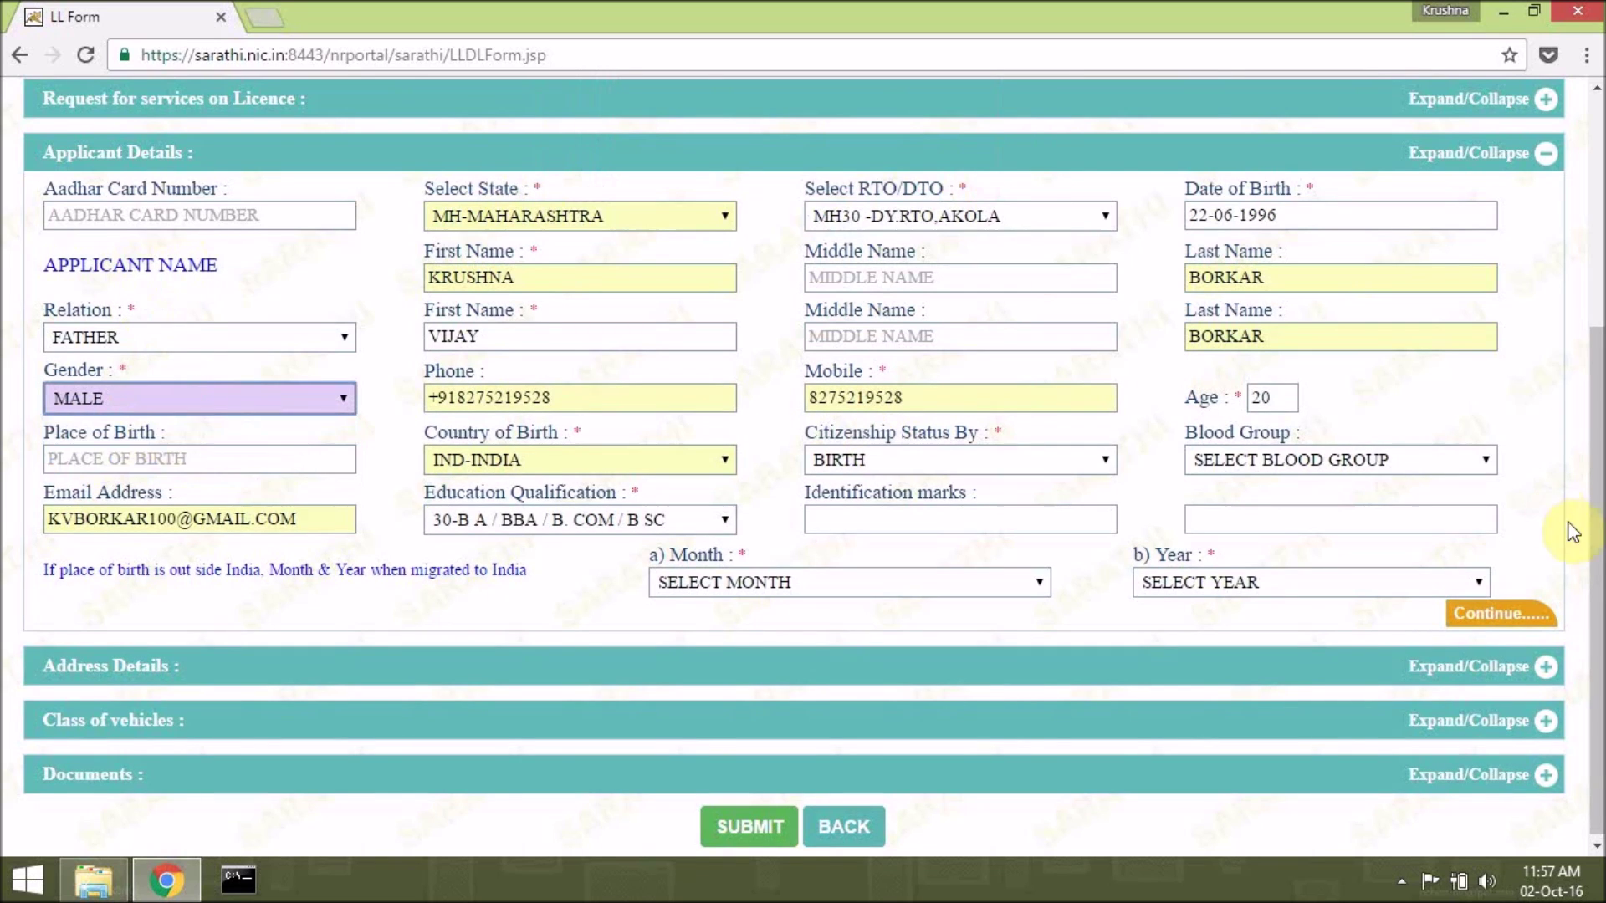
{"action": "left_click", "coordinate": [1497, 614]}
{"action": "scroll", "coordinate": [502, 482], "scroll_direction": "down", "scroll_amount": 2}
{"action": "scroll", "coordinate": [535, 485], "scroll_direction": "down", "scroll_amount": 2}
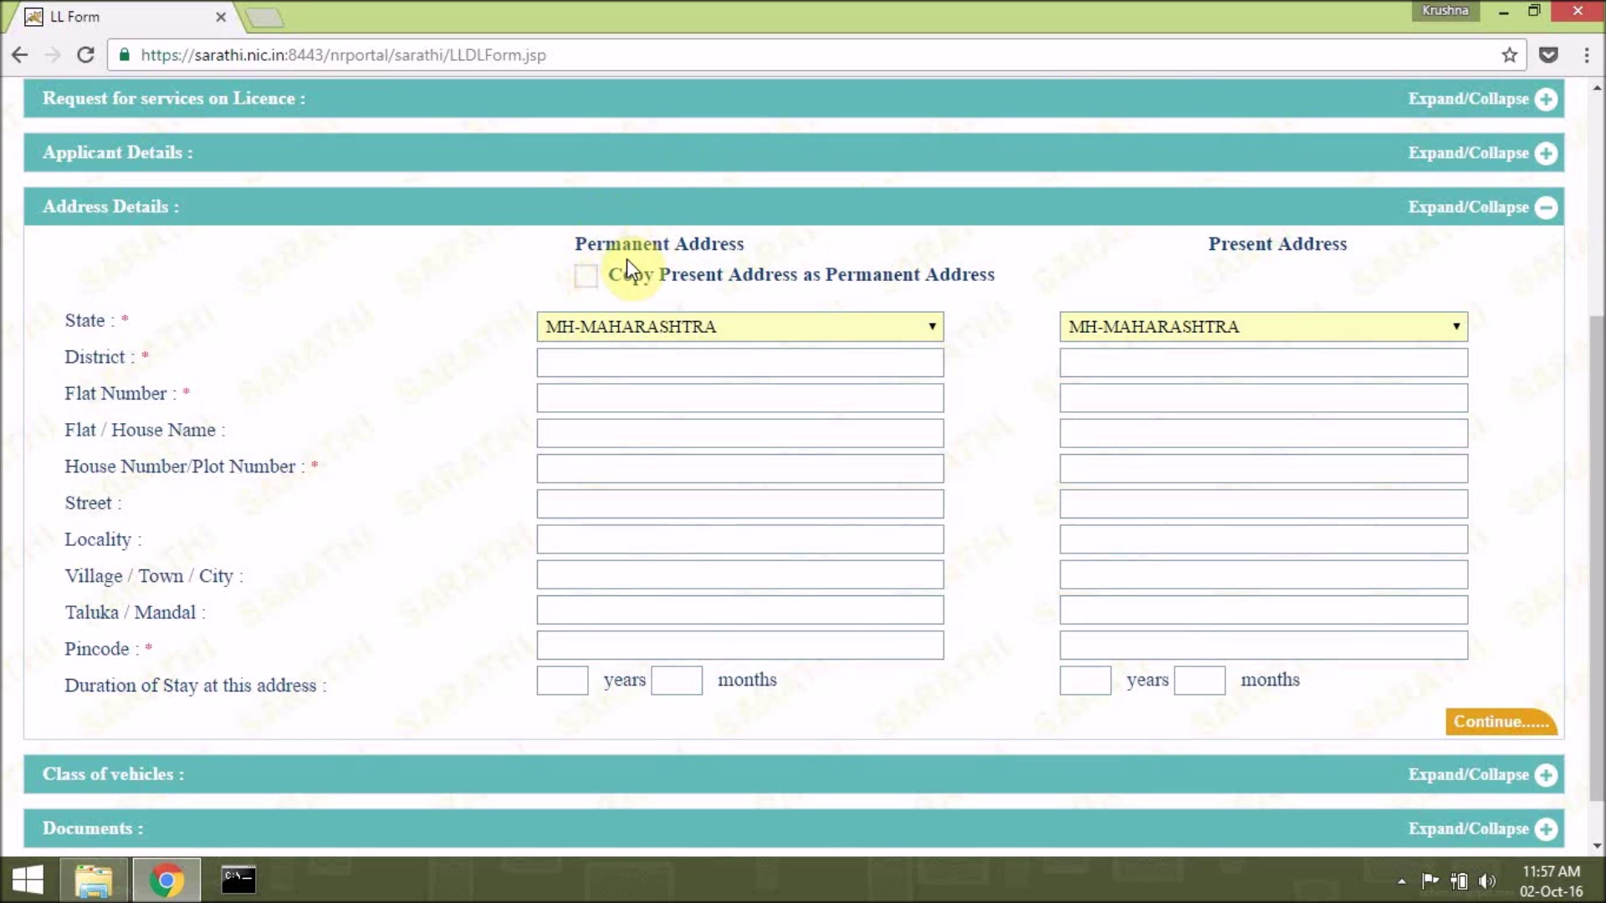
Copy the present address as permanent and enter district, flat number, street and locality.
{"action": "left_click", "coordinate": [583, 279]}
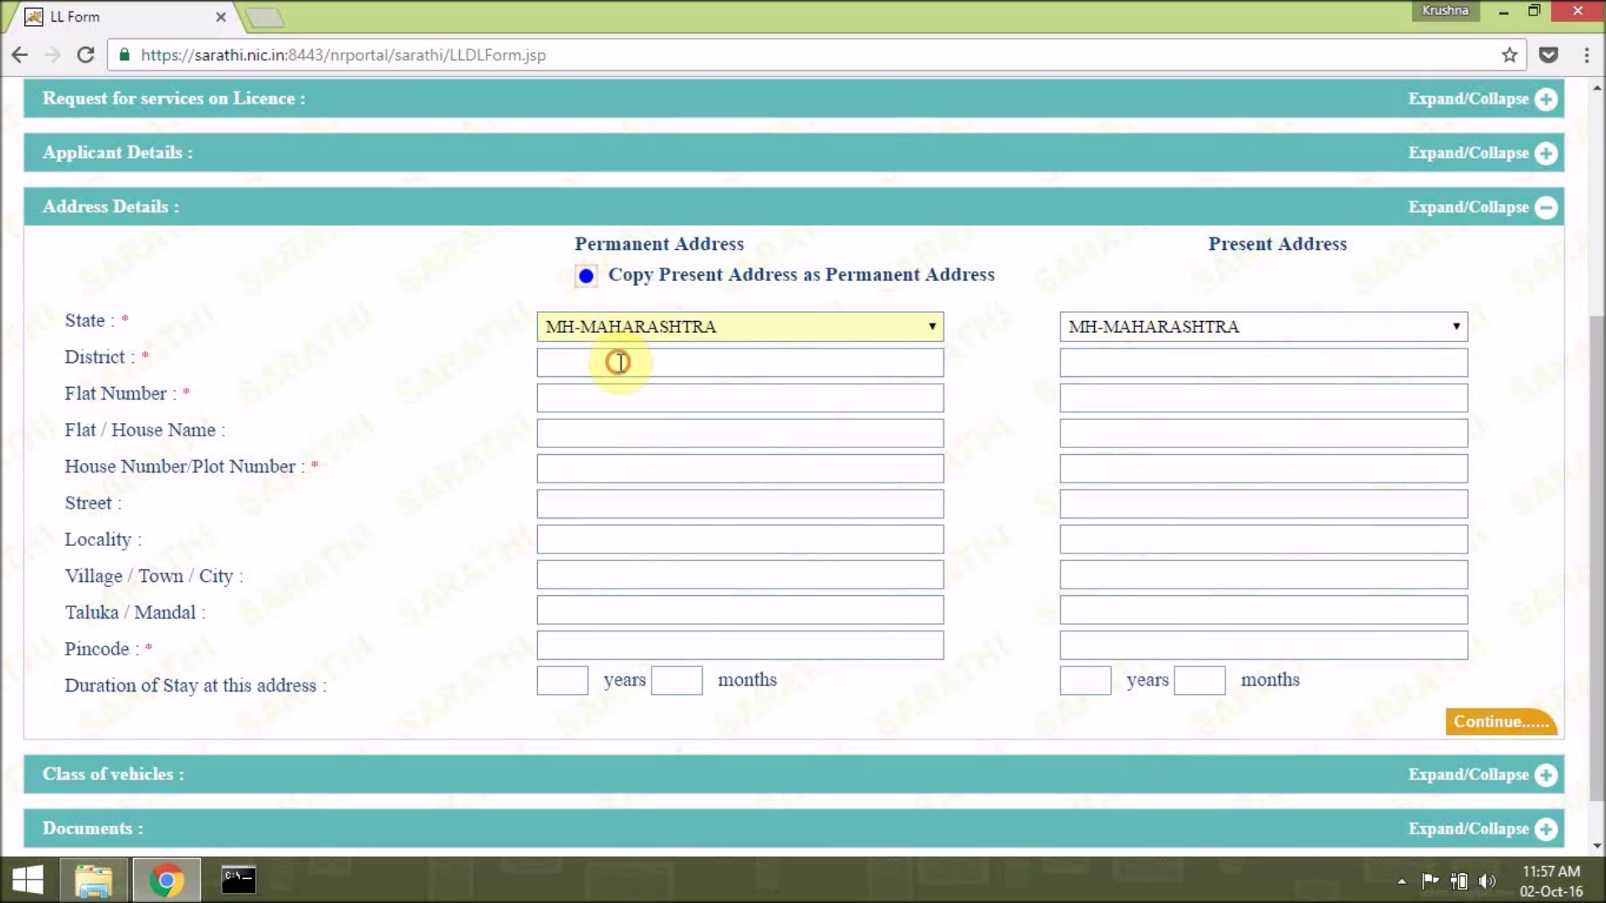
{"action": "left_click", "coordinate": [617, 361]}
{"action": "type", "text": "AKOLA"}
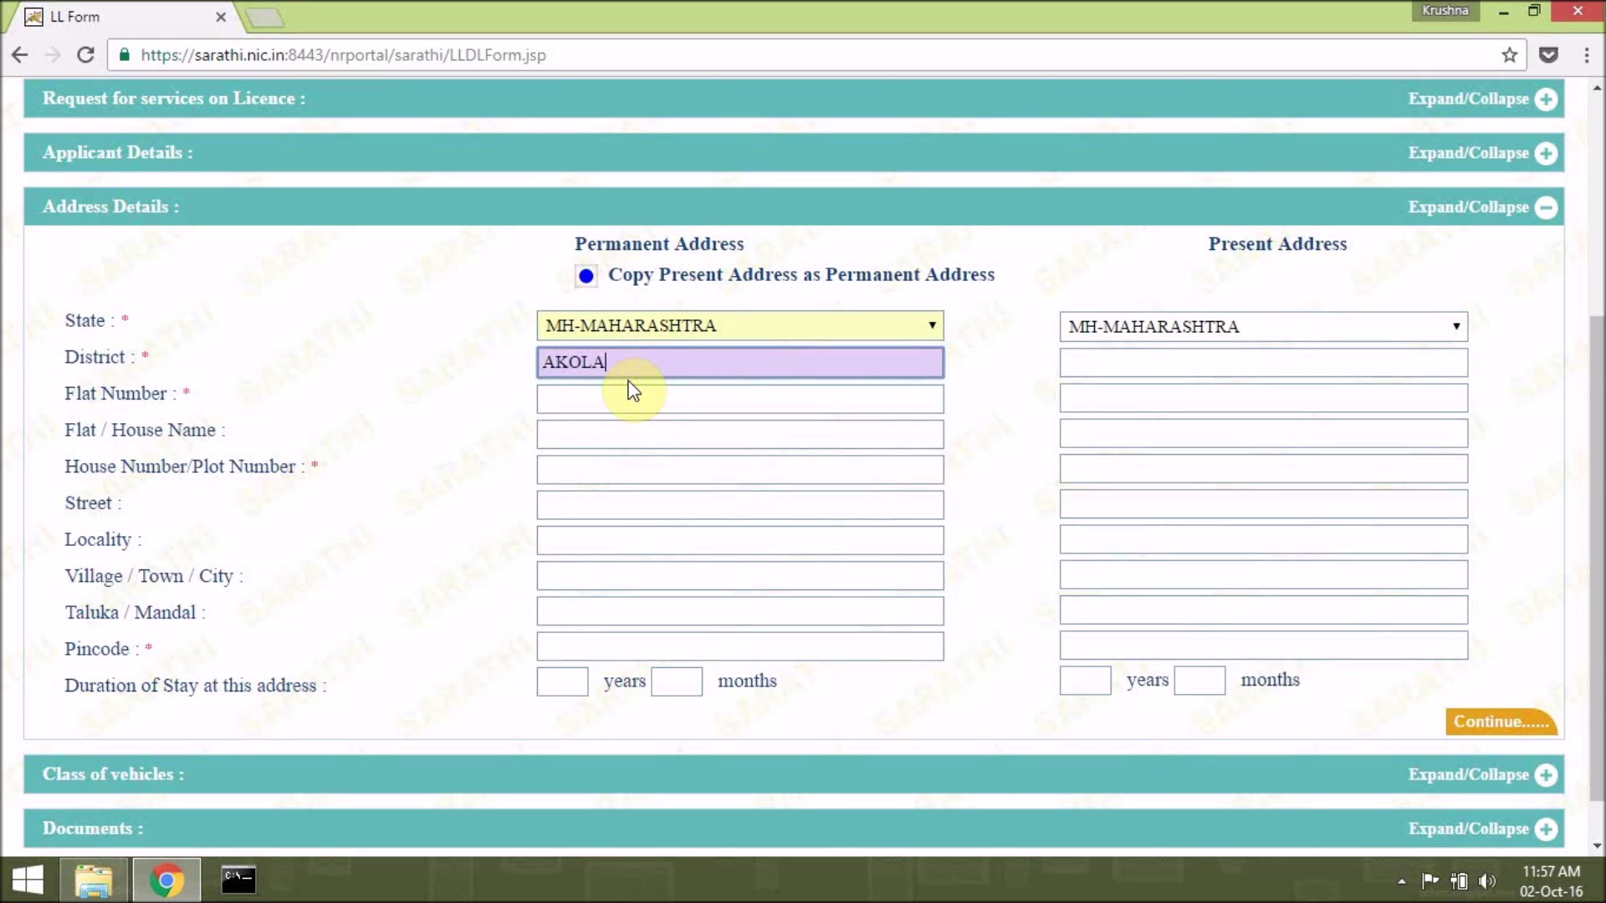
{"action": "key", "text": "Tab"}
{"action": "key", "text": "Tab"}
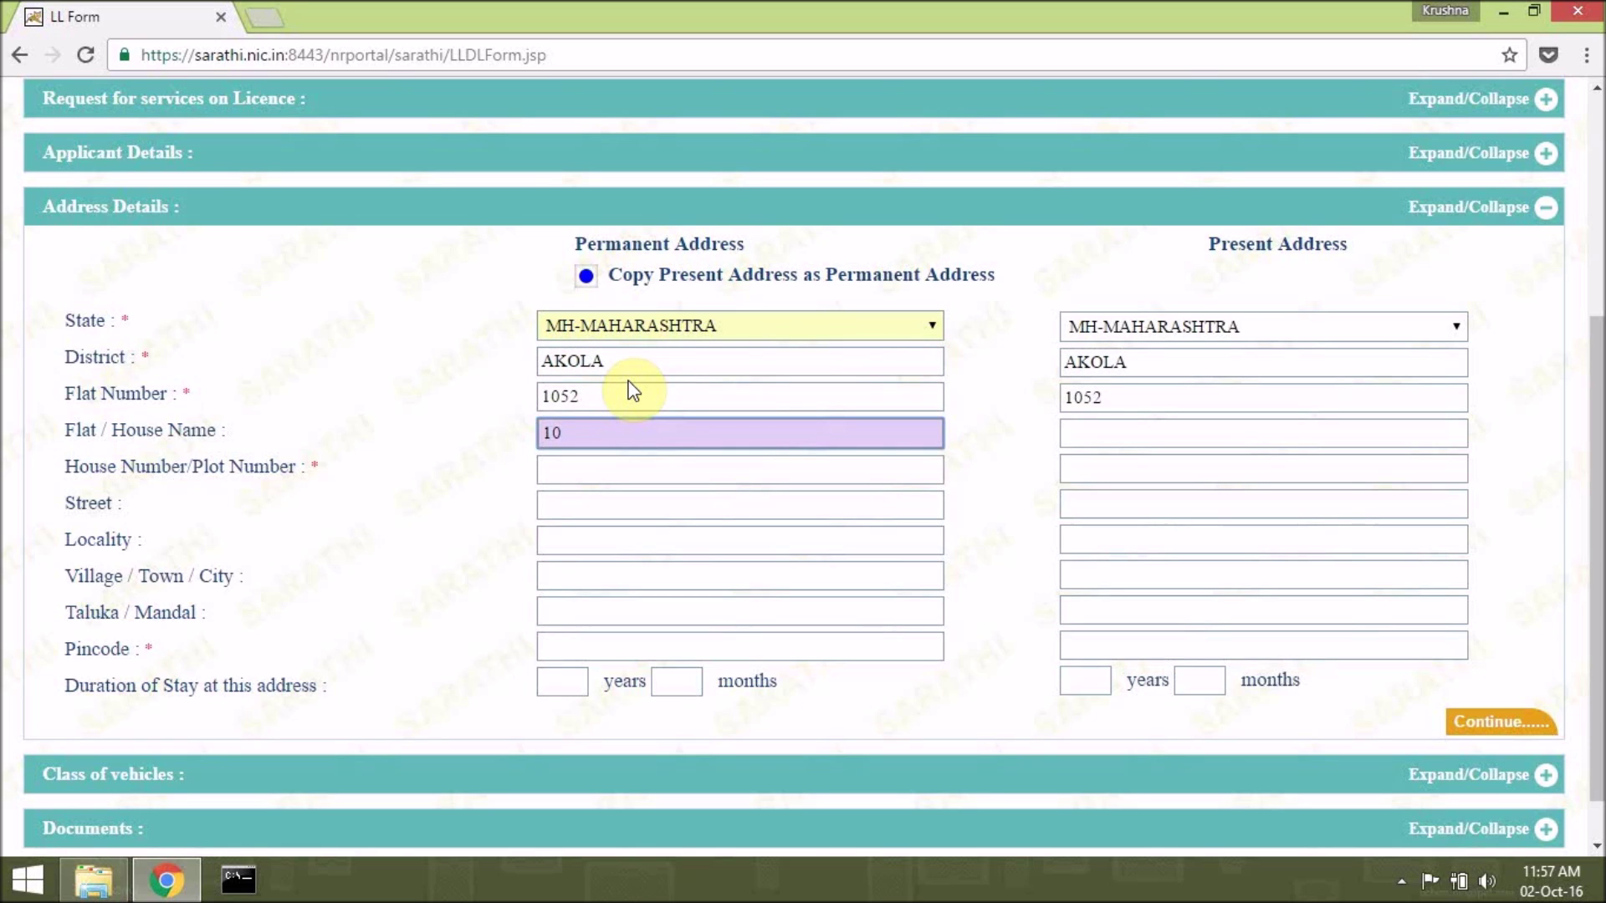
{"action": "key", "text": "Tab"}
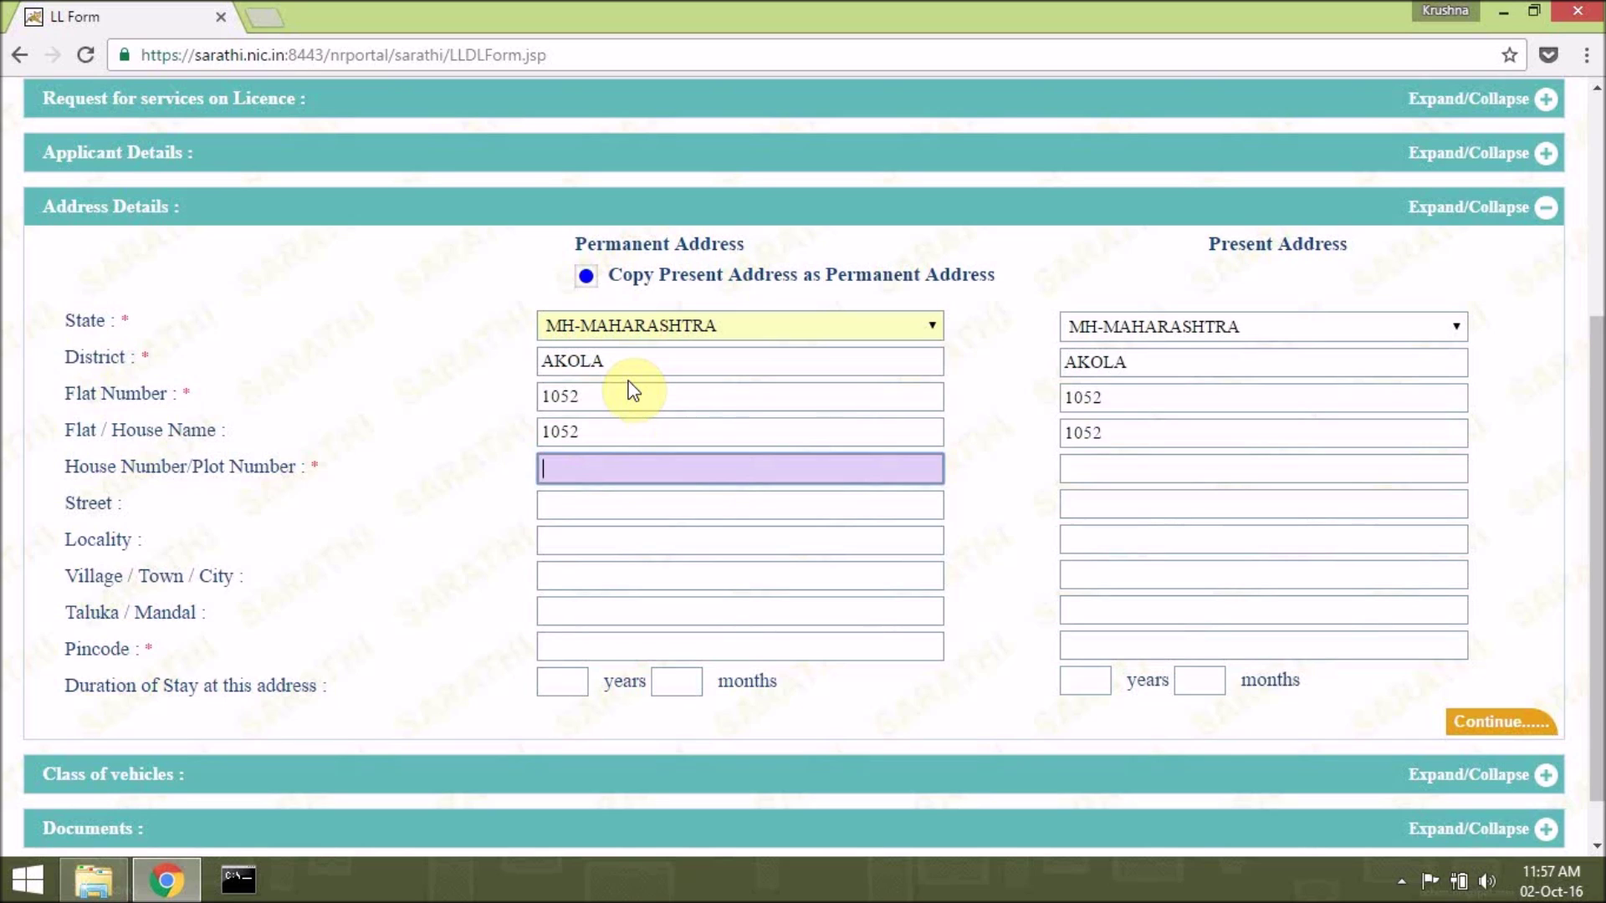
{"action": "key", "text": "Tab"}
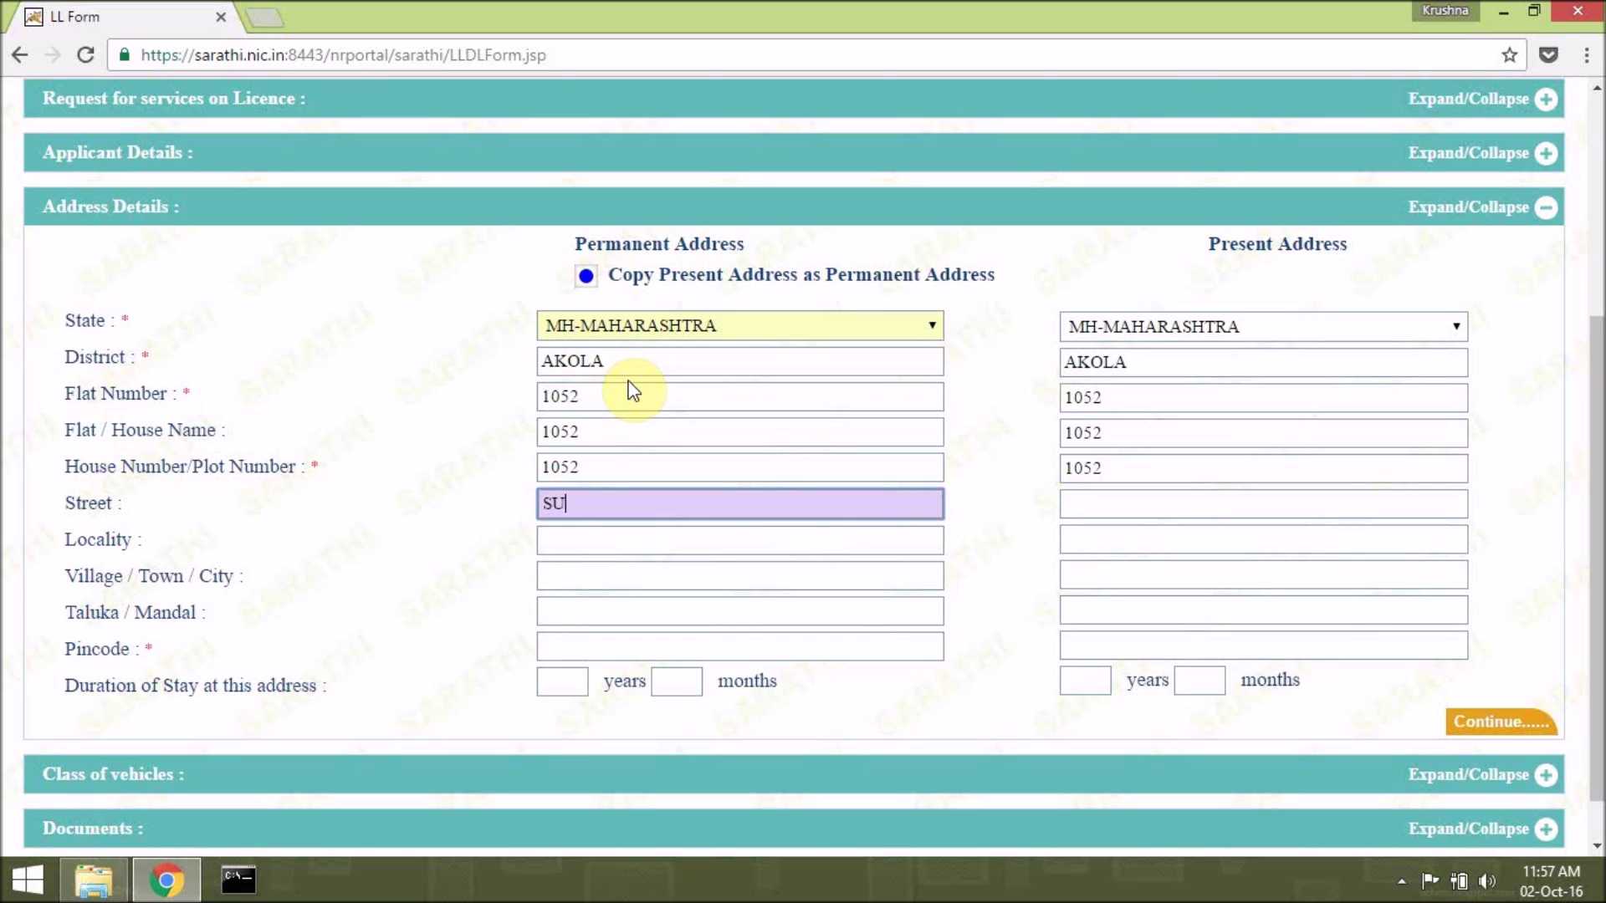
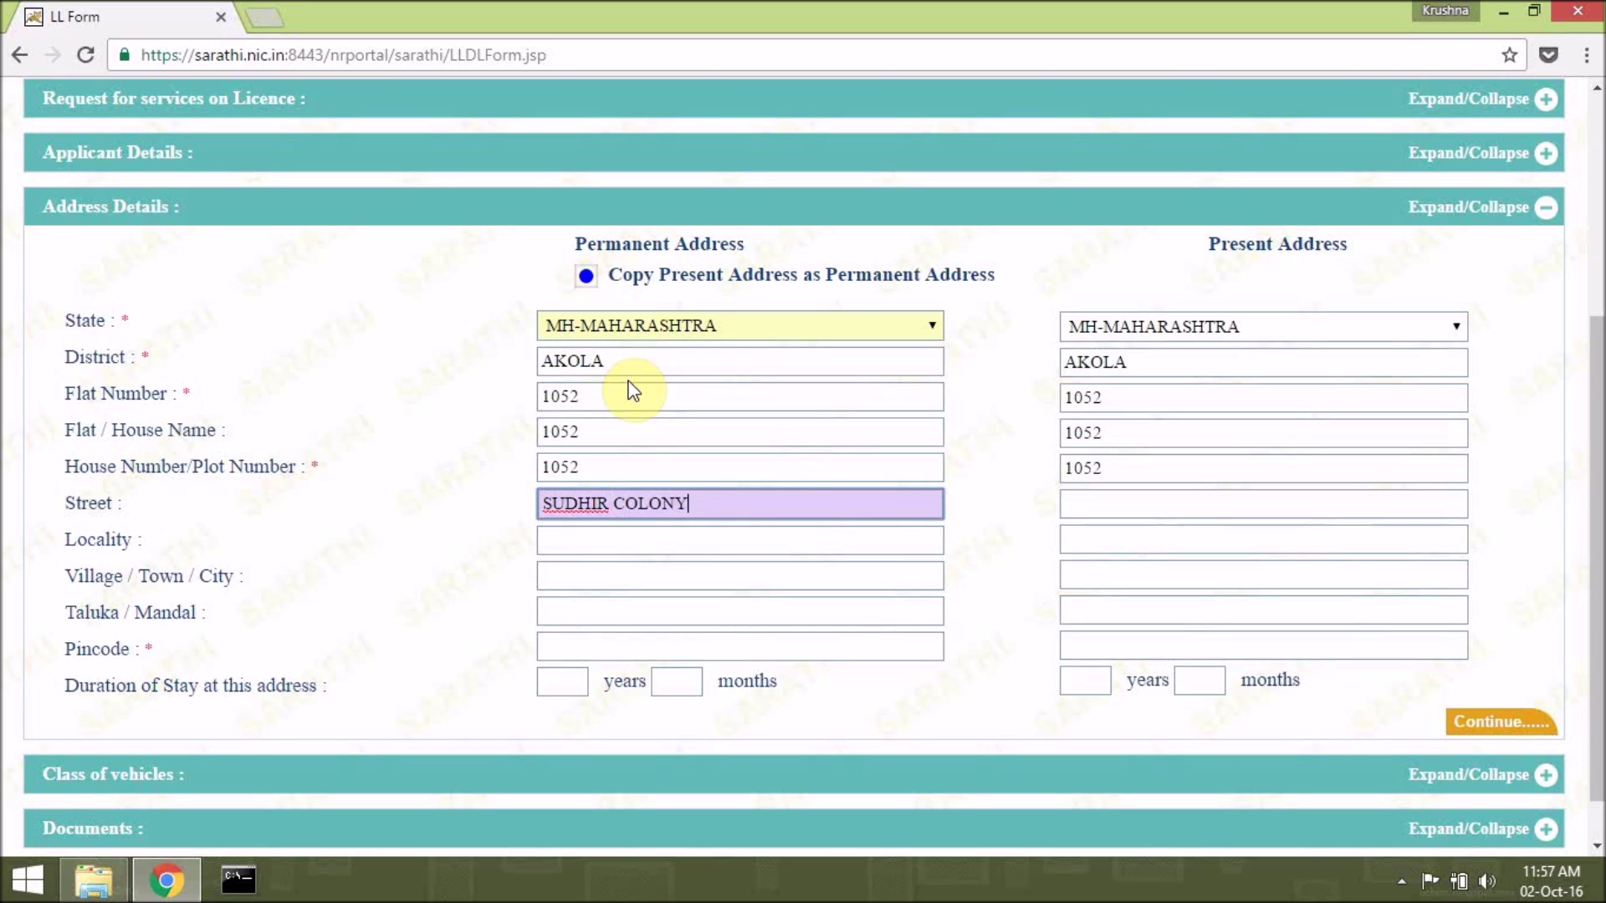
{"action": "key", "text": "Tab"}
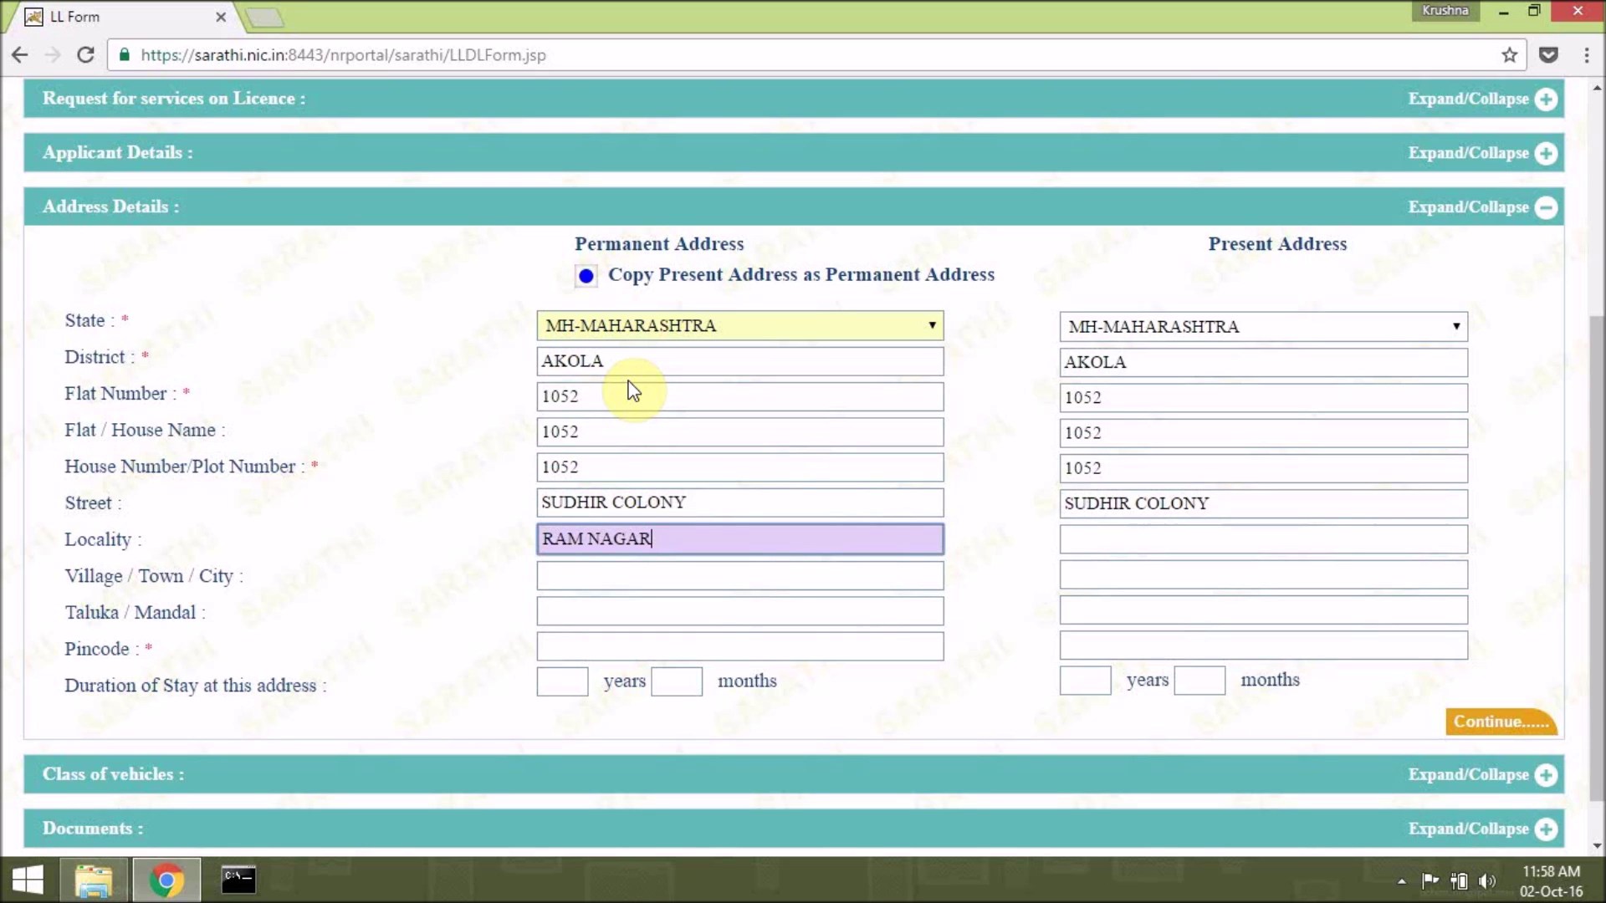
{"action": "key", "text": "Tab"}
Fill town, taluka and pincode from suggestions, enter 15 years' stay, and save the address.
{"action": "type", "text": "AKO"}
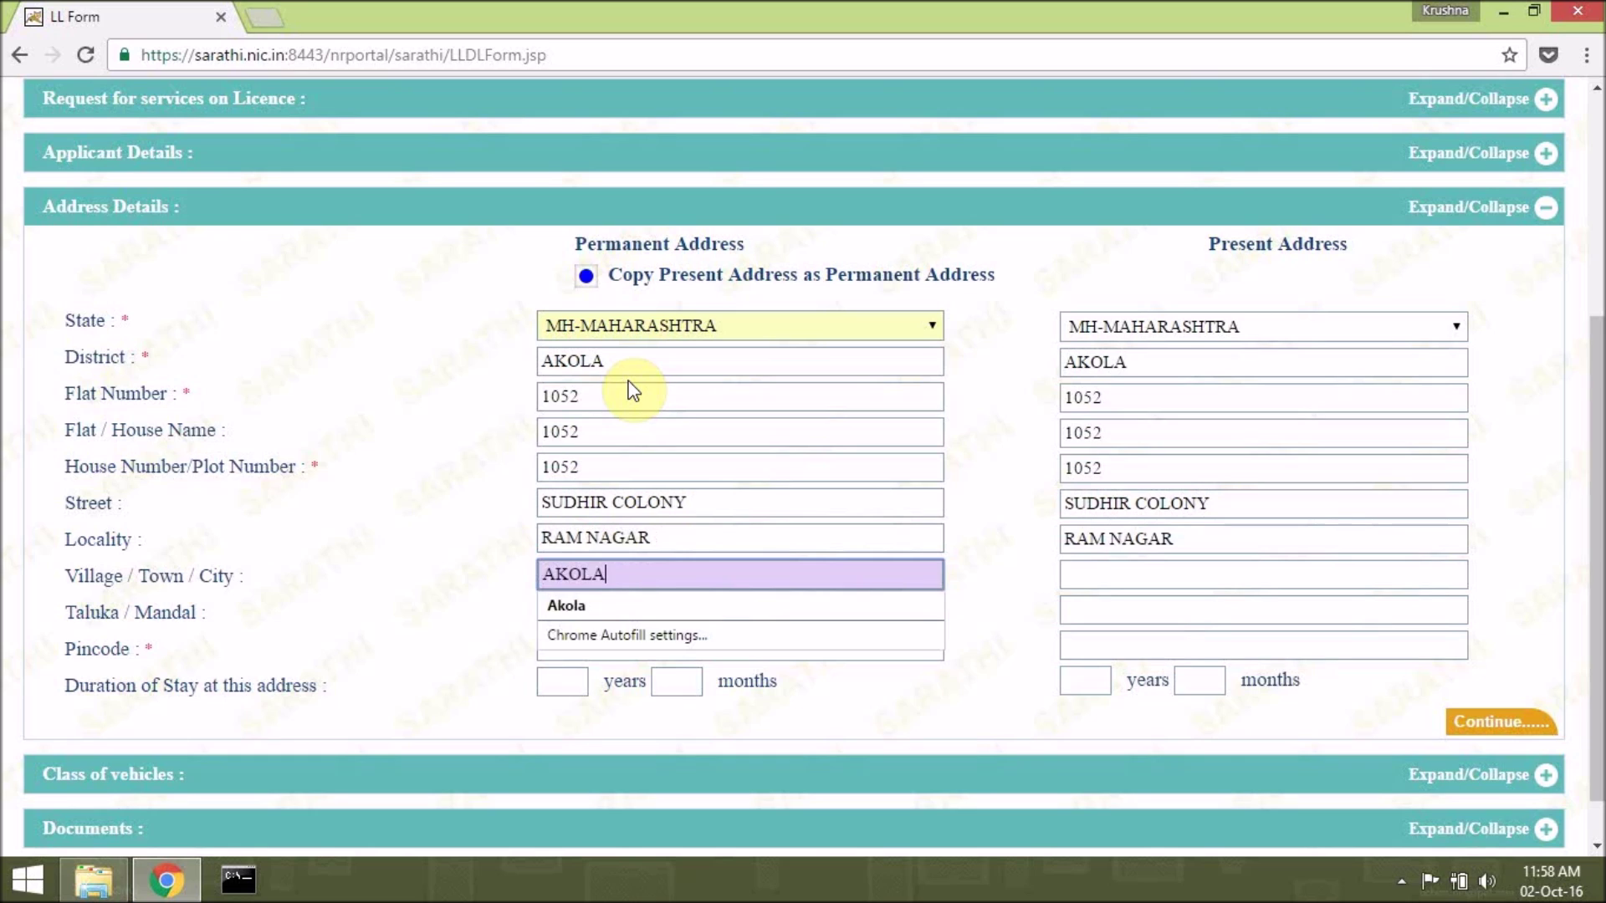
{"action": "key", "text": "Return"}
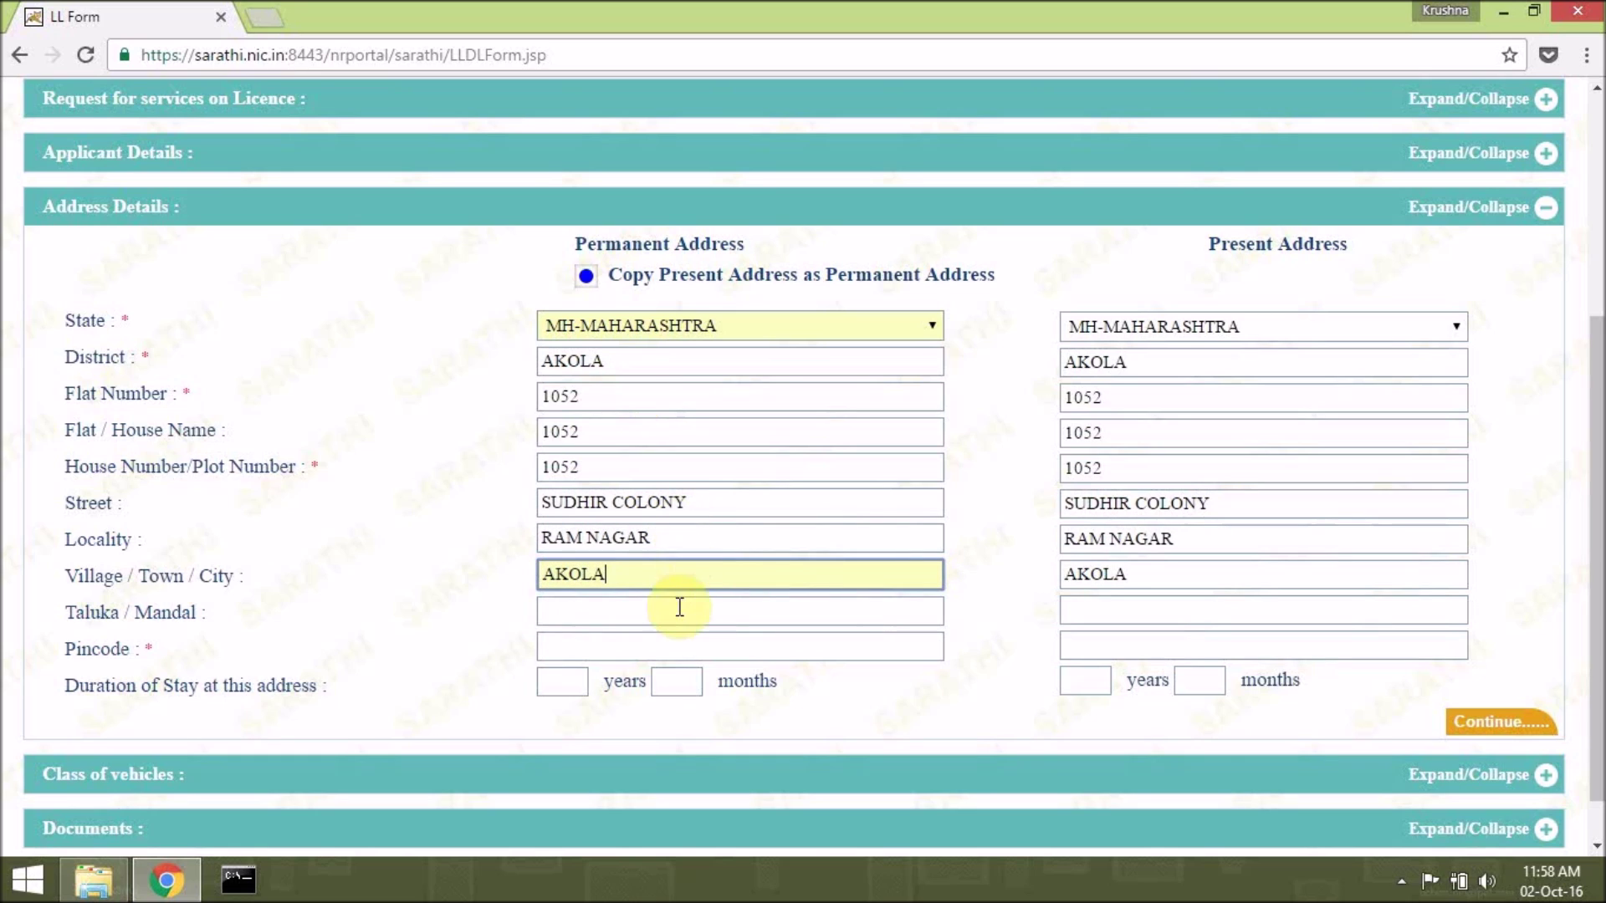
{"action": "left_click", "coordinate": [679, 608]}
{"action": "type", "text": "AKOL"}
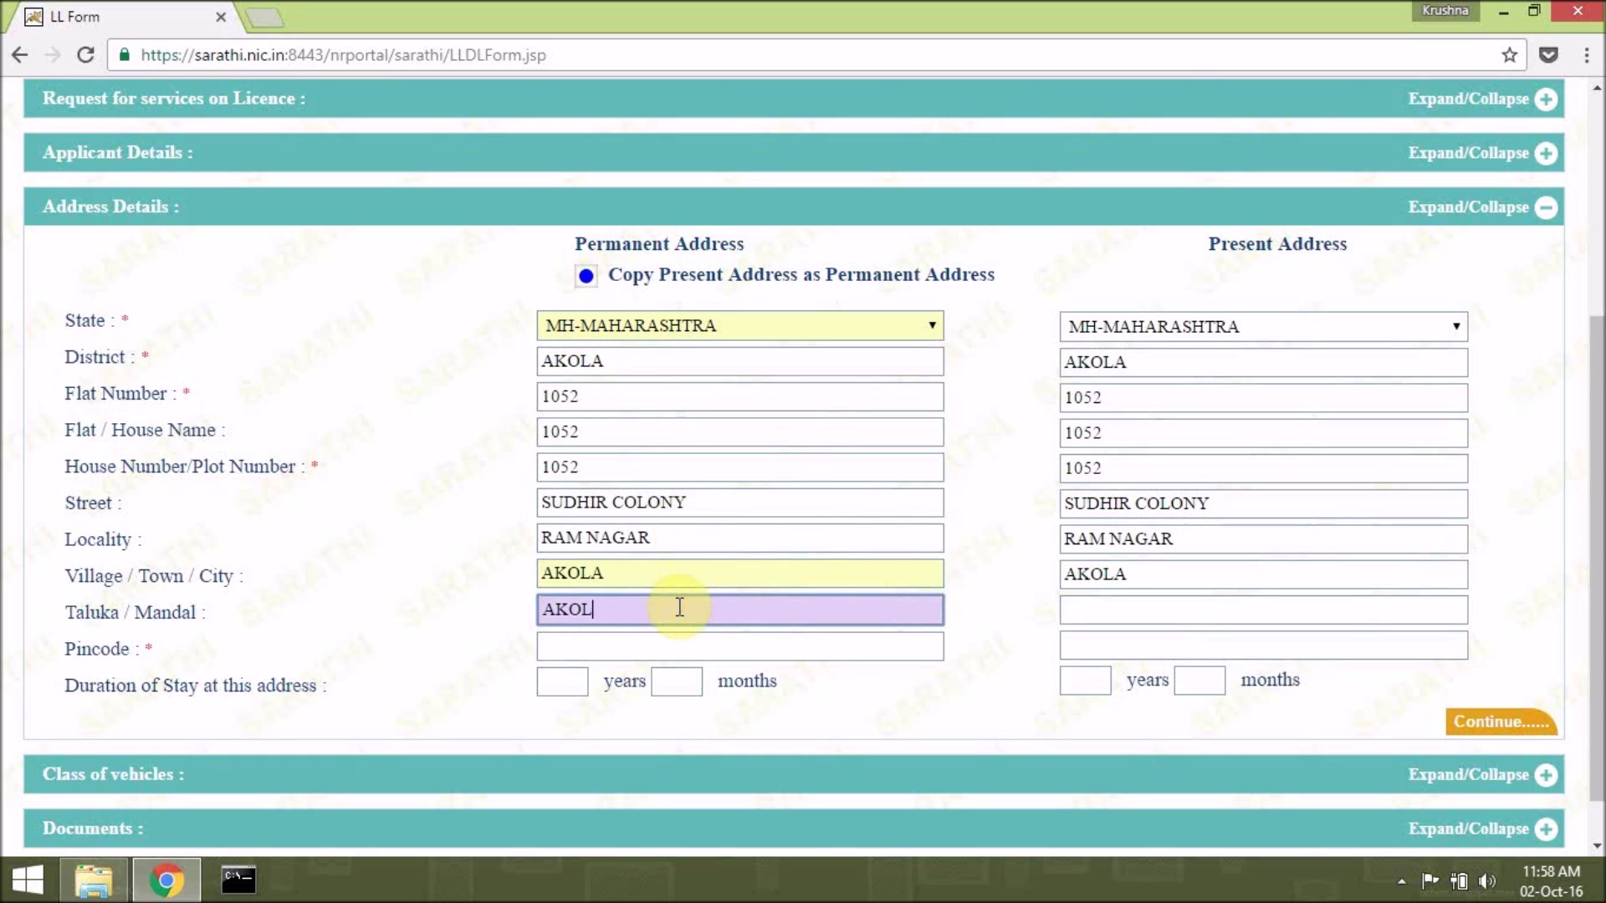
{"action": "type", "text": "A"}
{"action": "key", "text": "Tab"}
{"action": "type", "text": "444"}
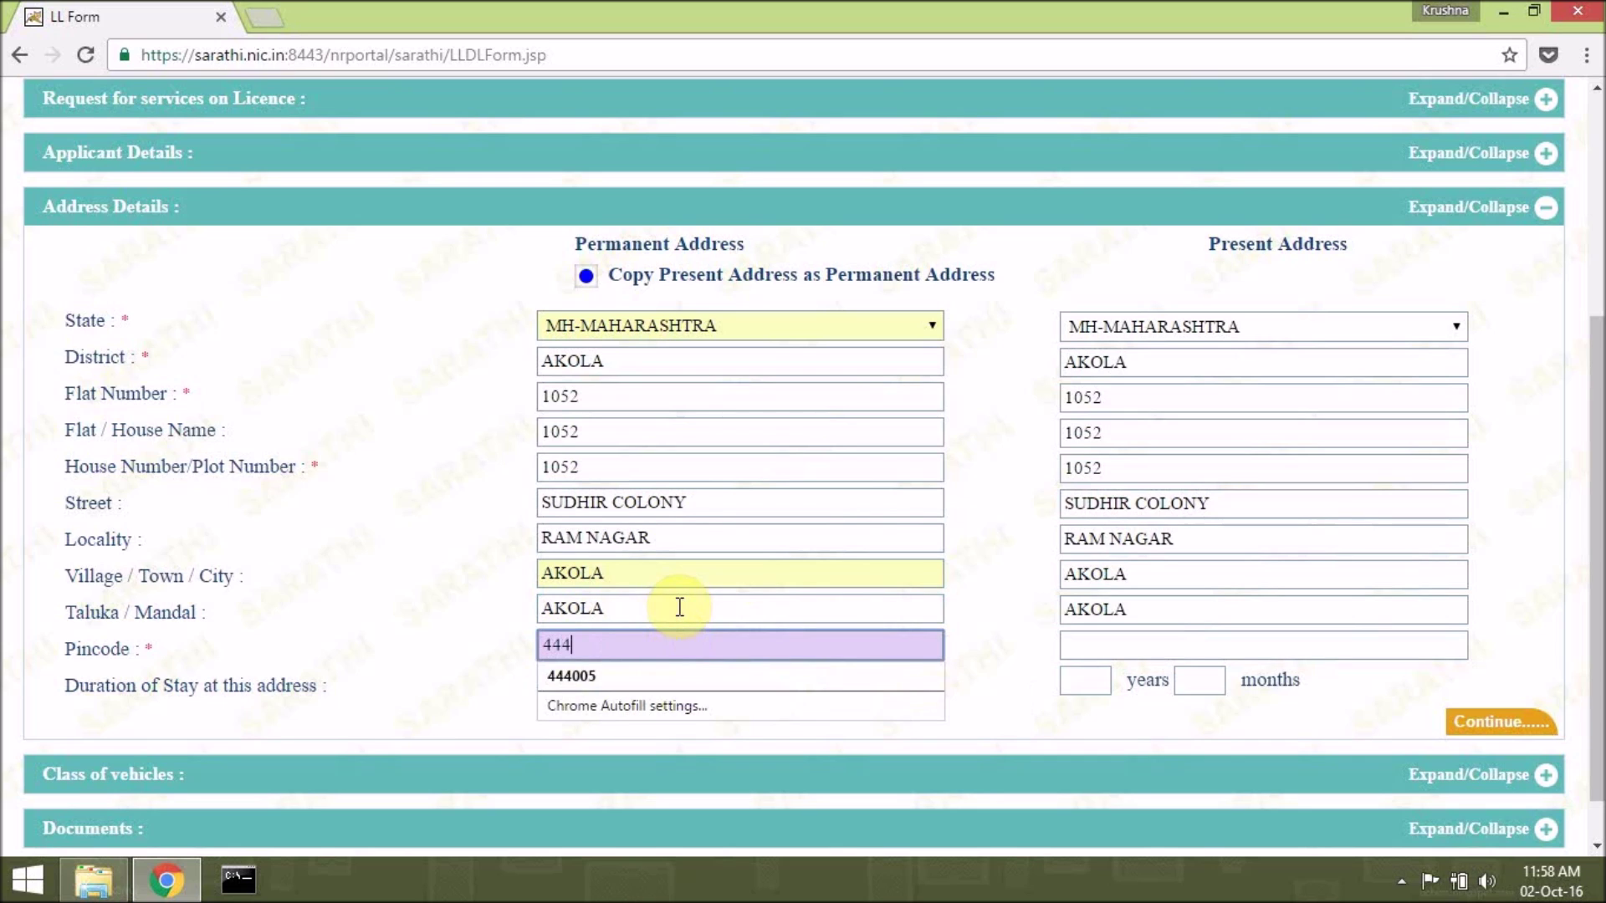
{"action": "left_click", "coordinate": [775, 676]}
{"action": "left_click", "coordinate": [573, 680]}
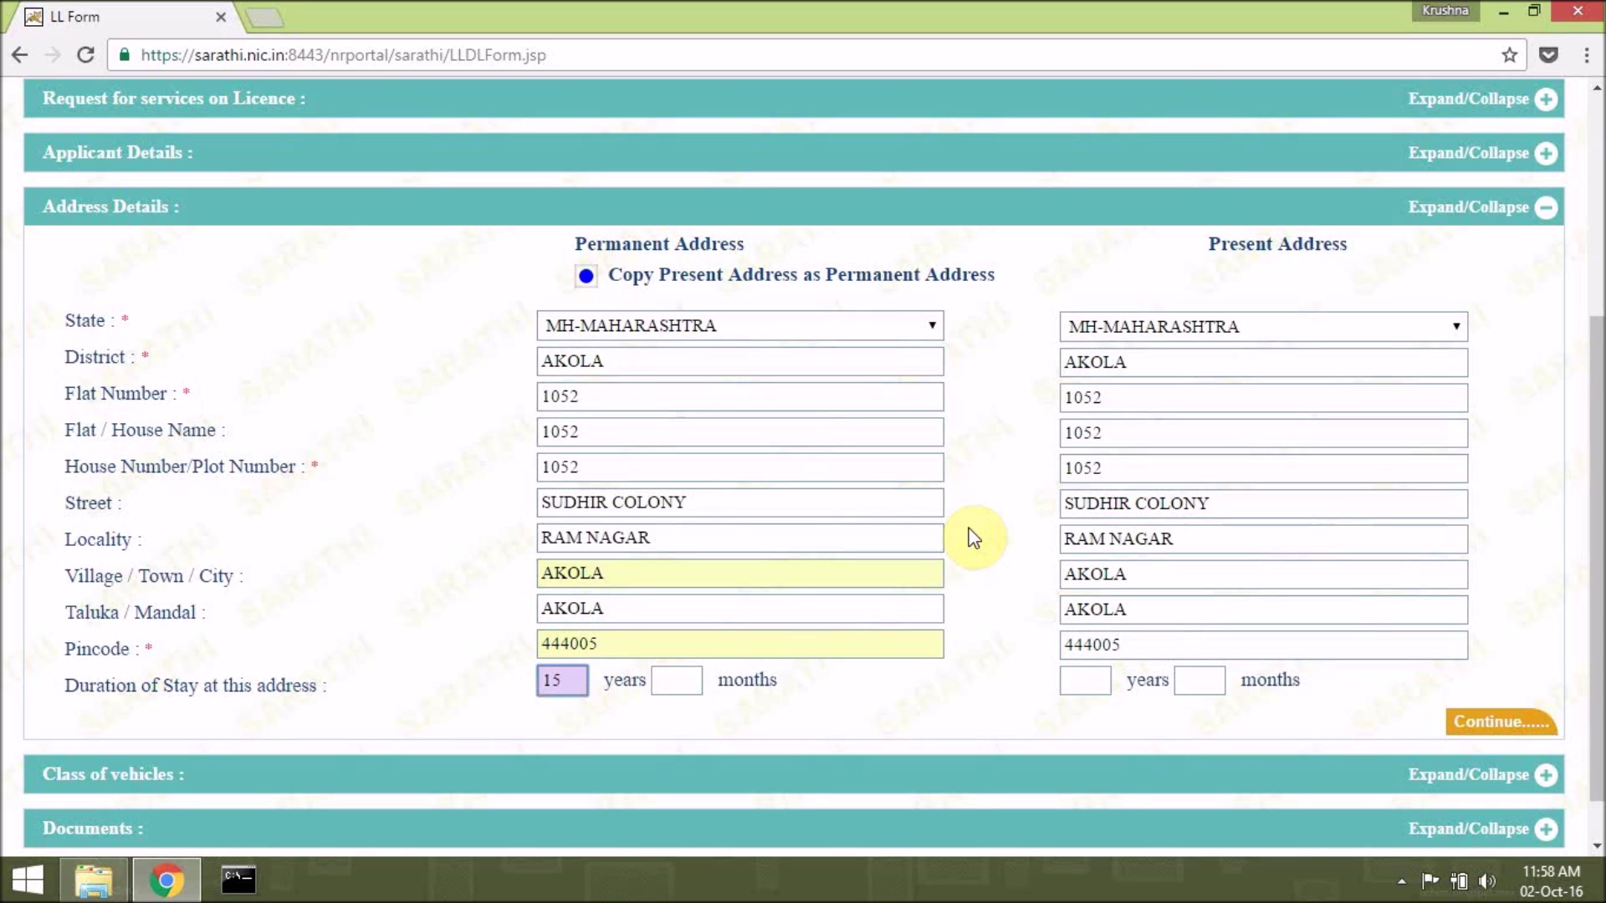
{"action": "key", "text": "Tab"}
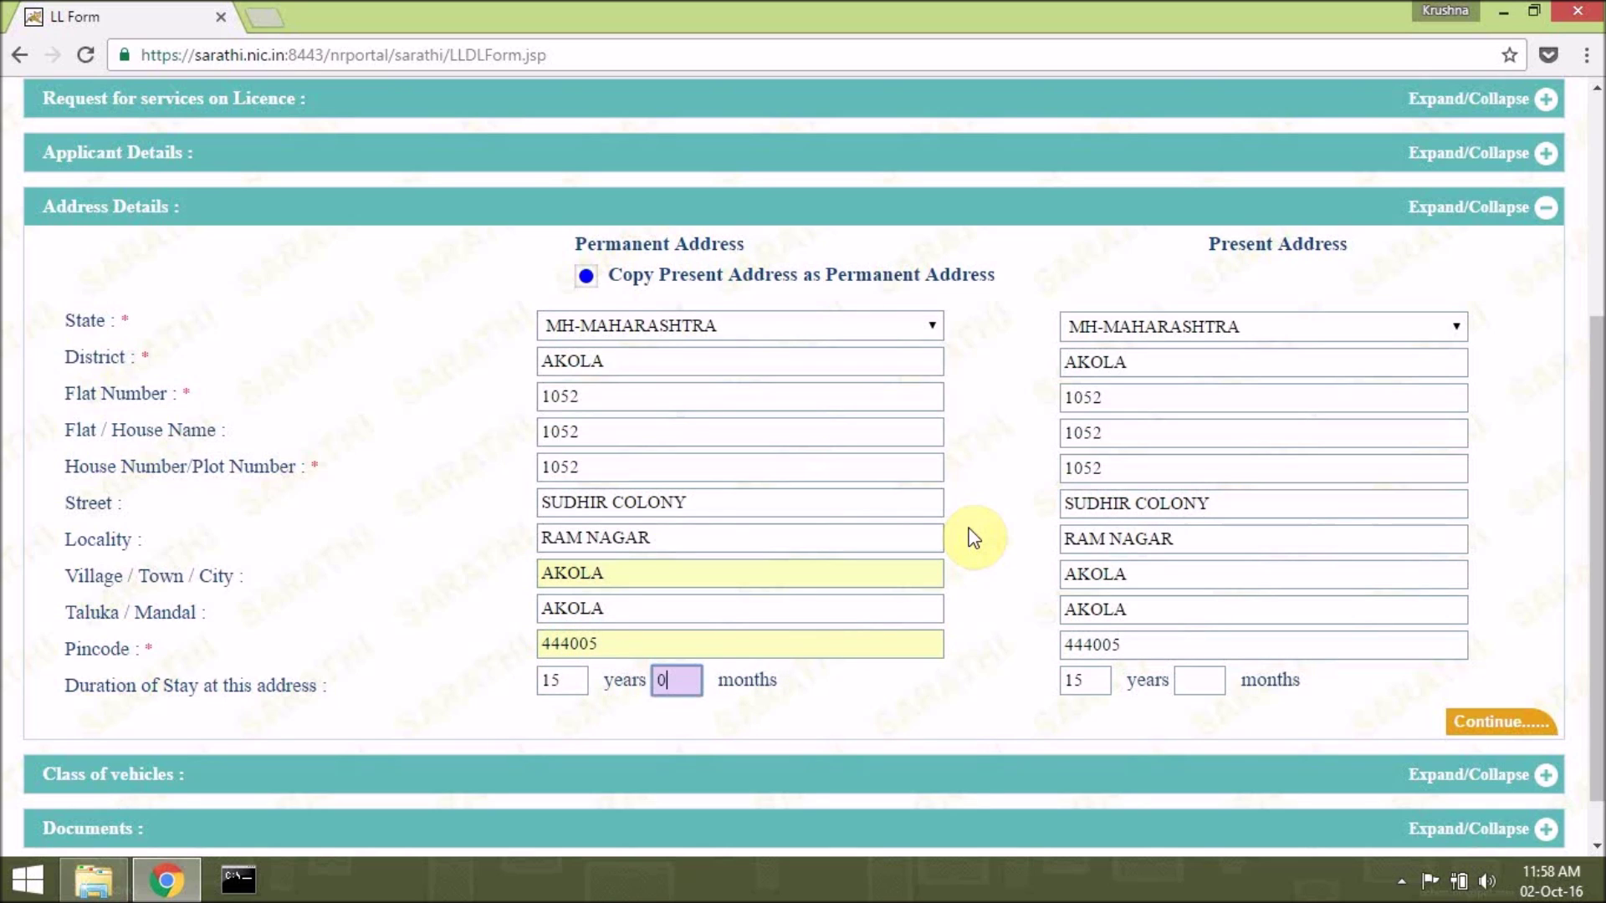
{"action": "left_click", "coordinate": [1513, 728]}
{"action": "left_click_drag", "start_coordinate": [1596, 443], "coordinate": [1596, 634]}
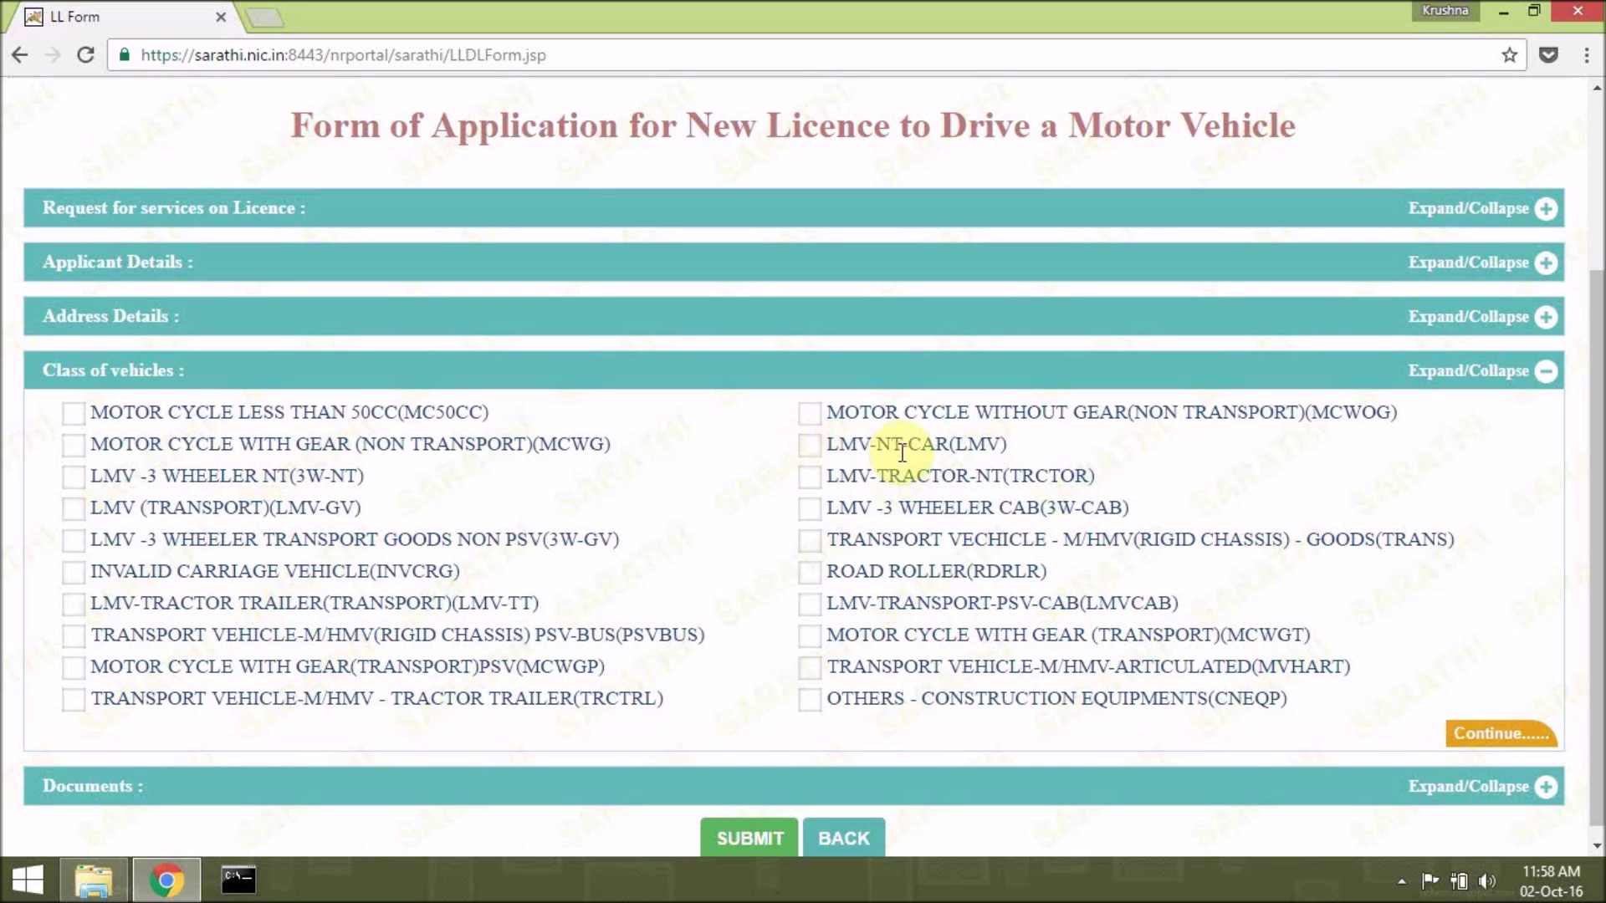
Tick MCWG and LMV-NT-CAR, leaving MCWOG unticked, and continue to Documents.
{"action": "left_click", "coordinate": [810, 414]}
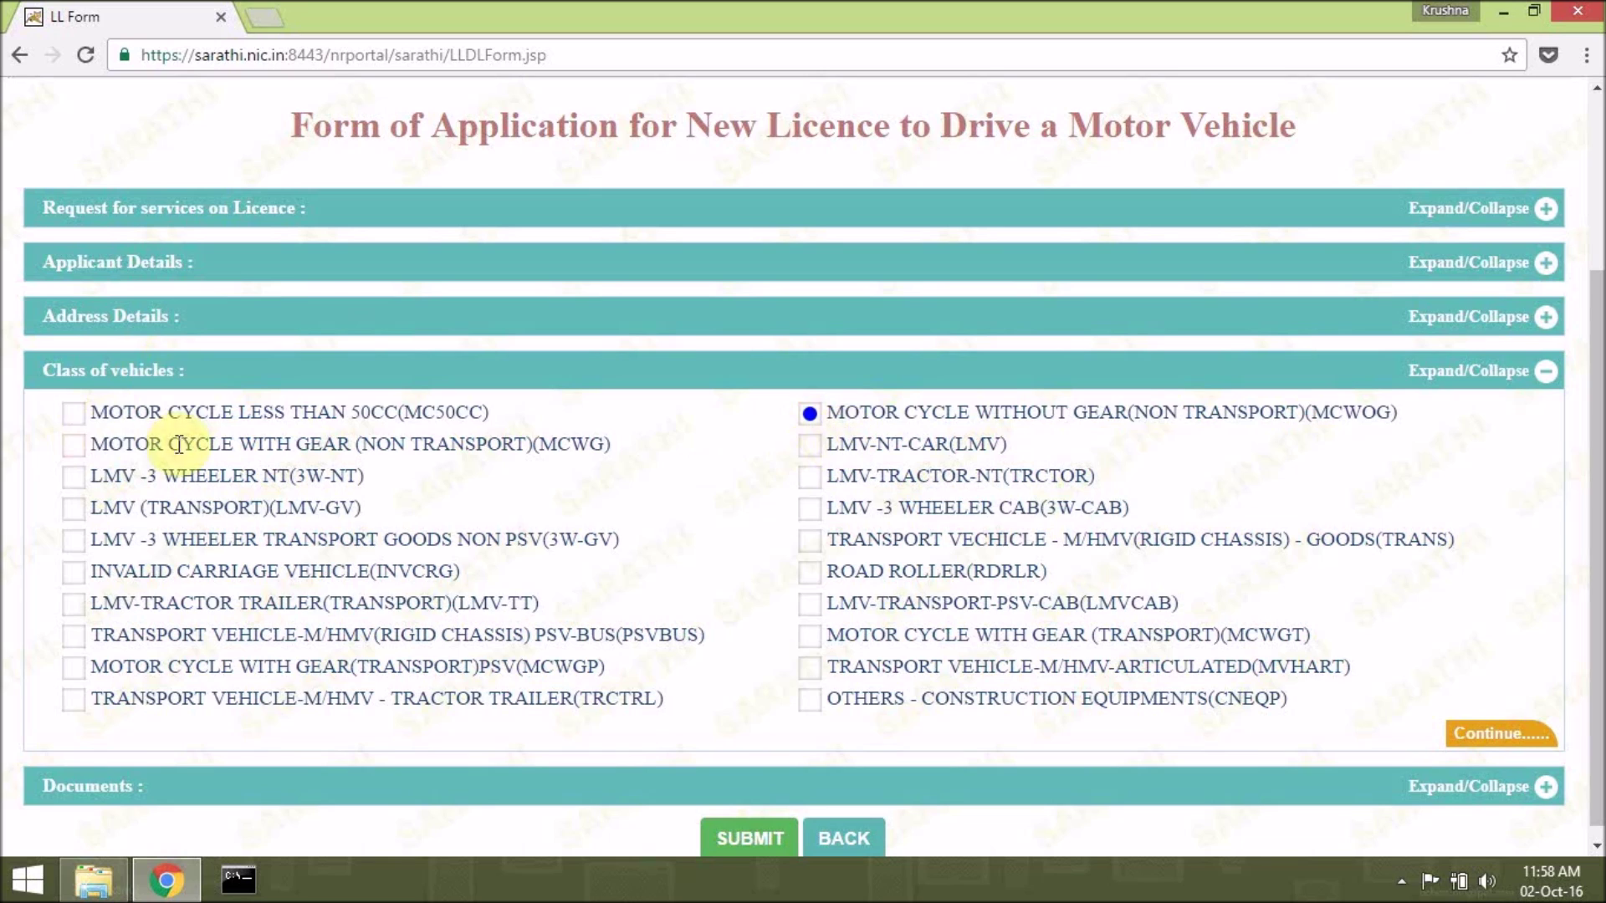
{"action": "left_click", "coordinate": [74, 445]}
{"action": "left_click", "coordinate": [809, 412]}
{"action": "left_click", "coordinate": [810, 445]}
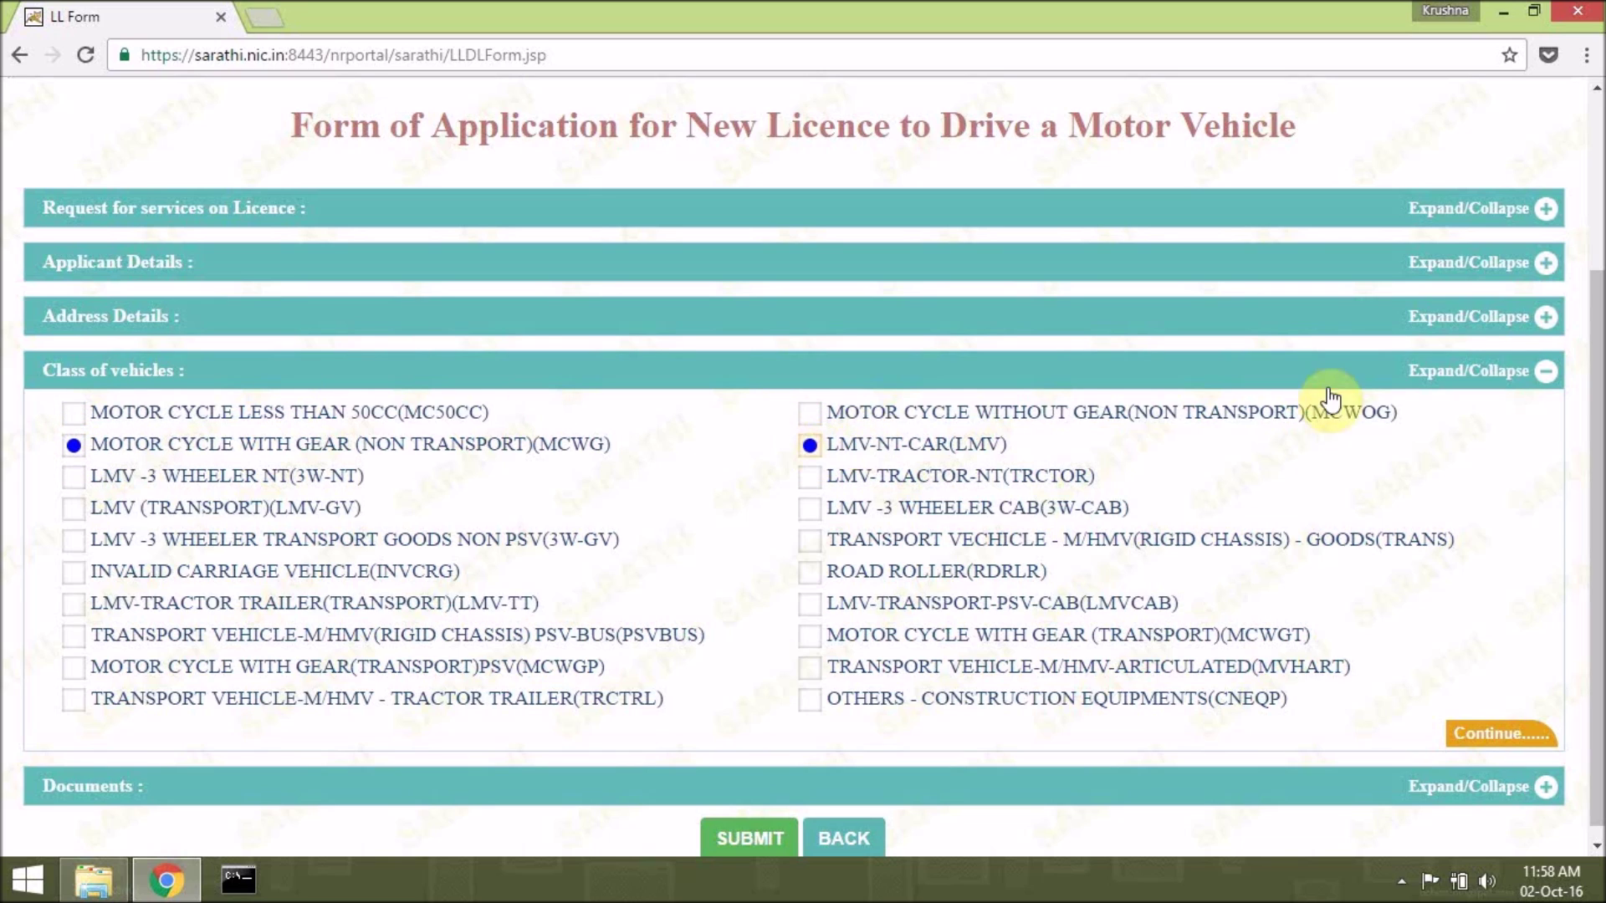
{"action": "left_click", "coordinate": [1487, 735]}
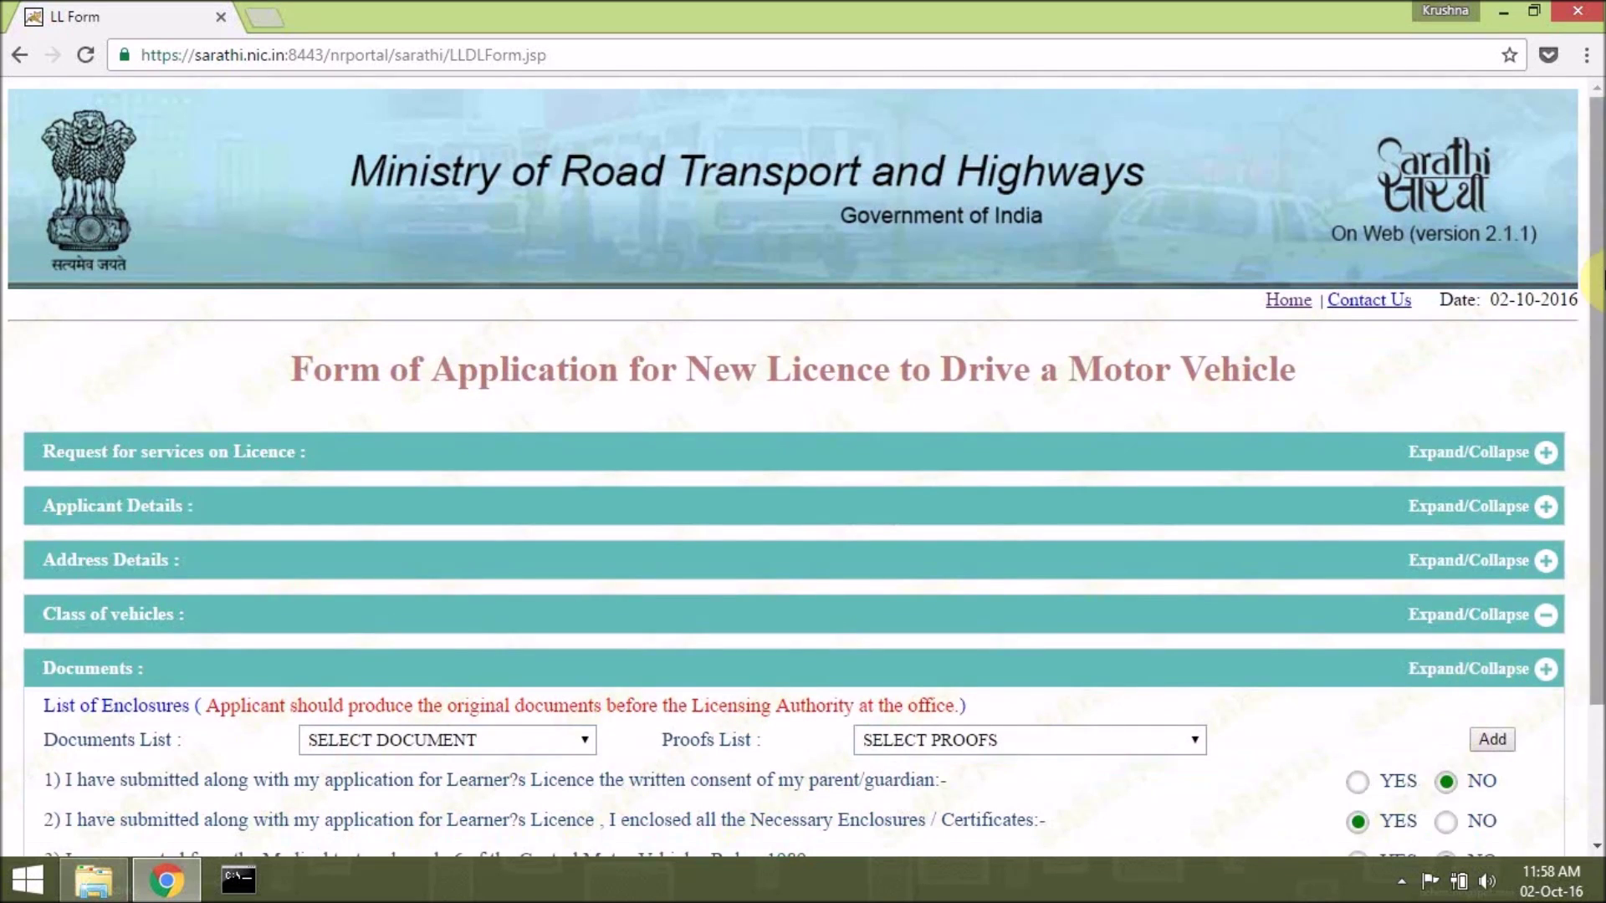
{"action": "scroll", "coordinate": [1484, 669], "scroll_direction": "down", "scroll_amount": 2}
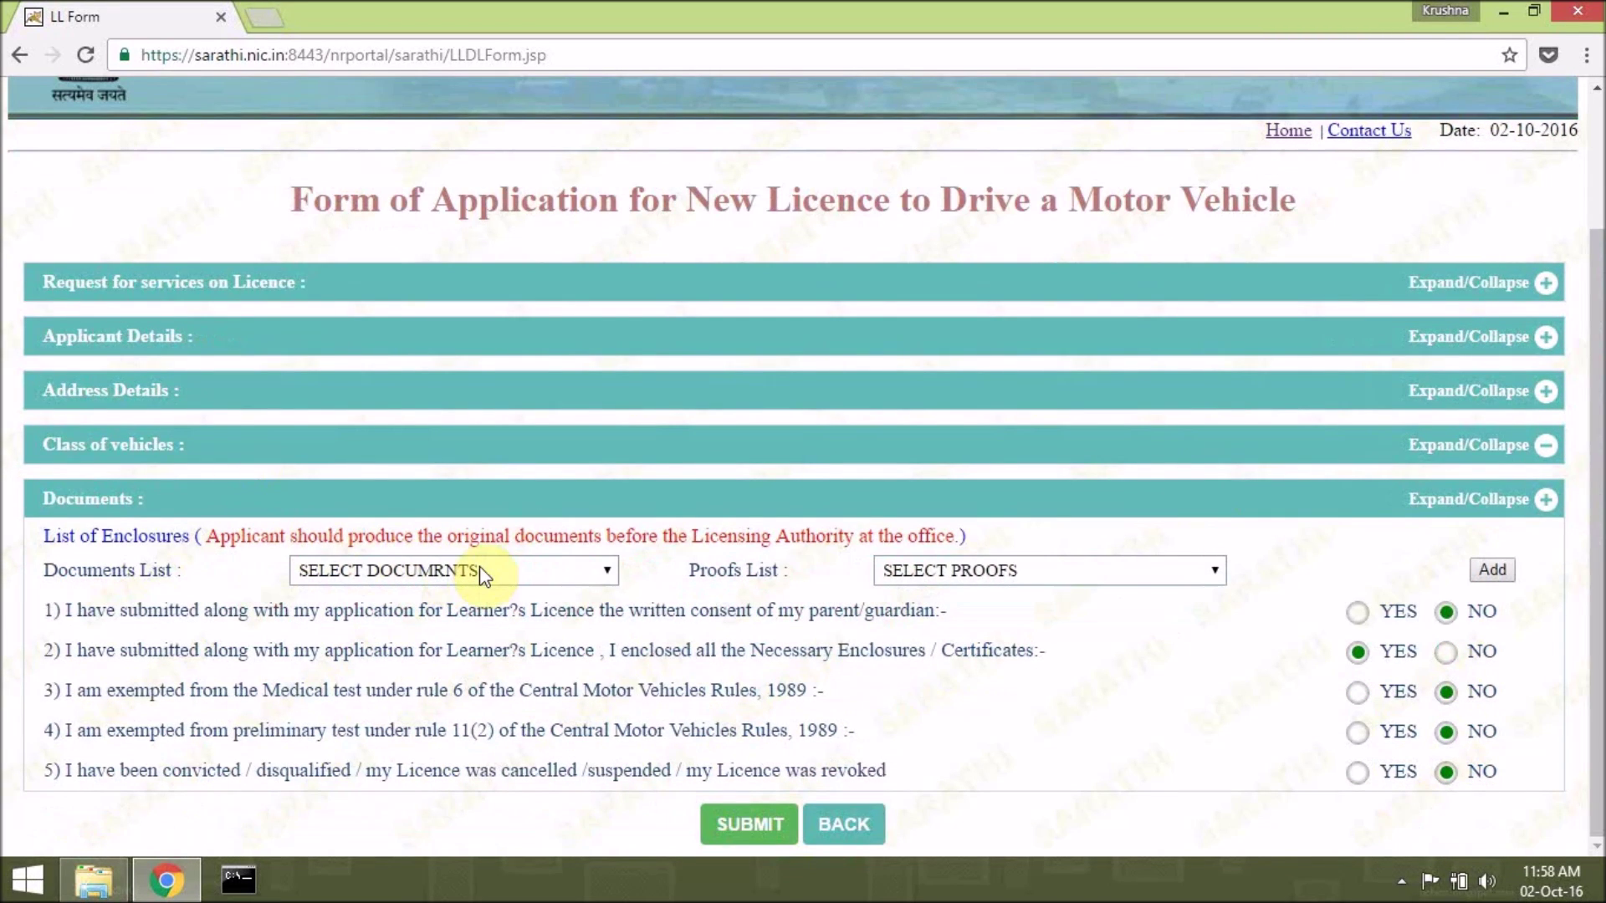
Choose AGE PROOF in Documents List and SSLC CERTIFICATE in Proofs List, then add the entry.
{"action": "left_click", "coordinate": [602, 570]}
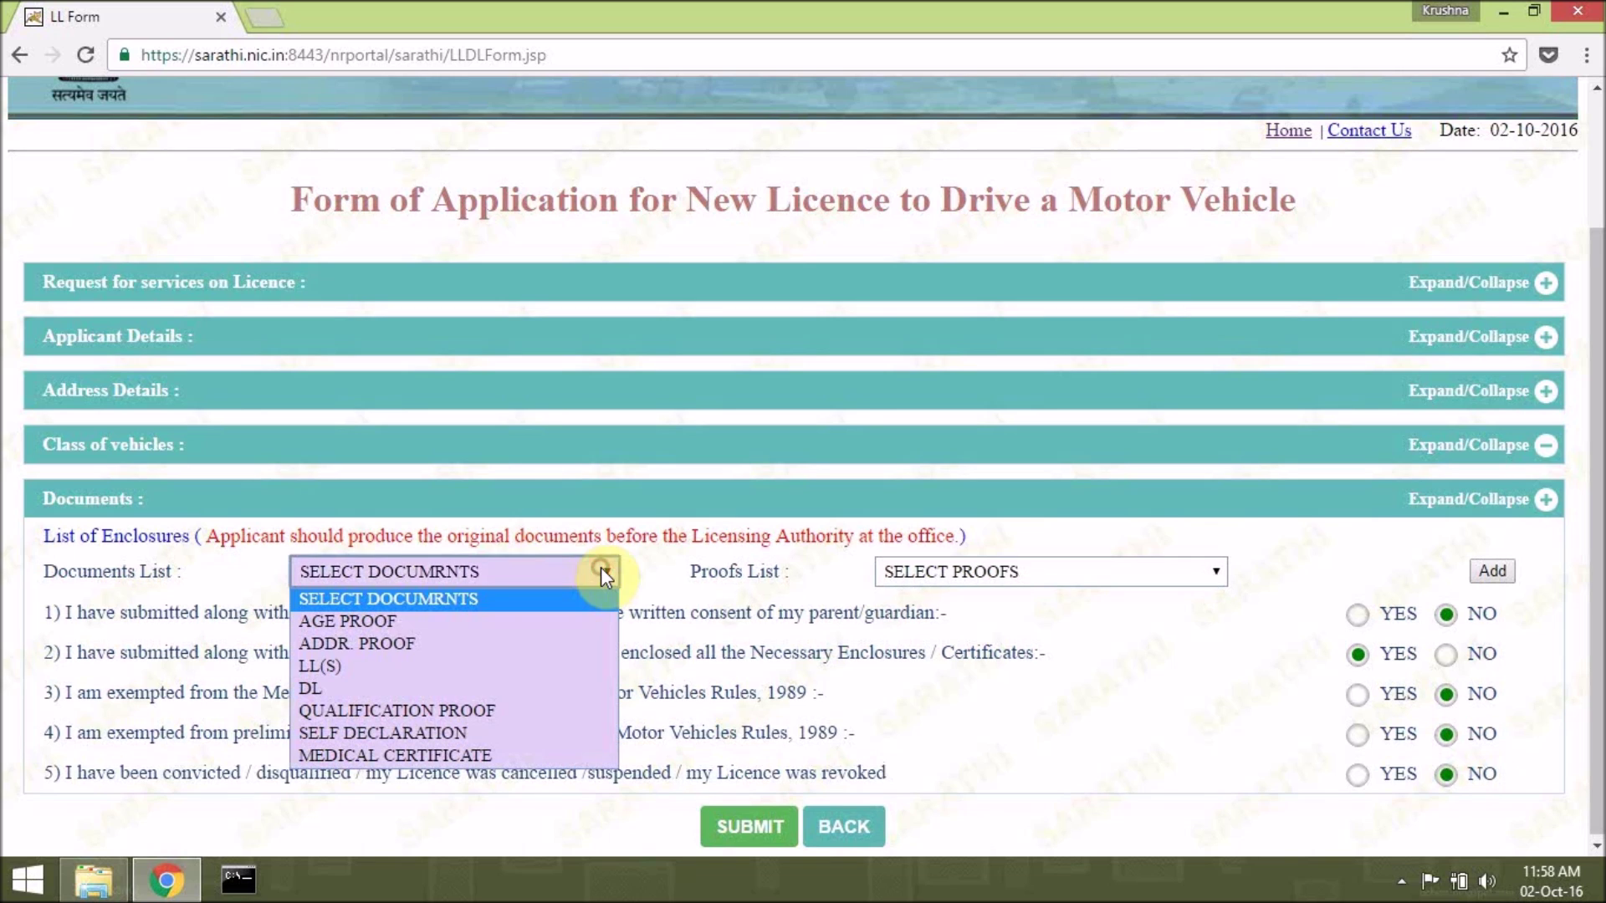
{"action": "left_click", "coordinate": [609, 619]}
{"action": "left_click", "coordinate": [911, 574]}
{"action": "left_click", "coordinate": [956, 565]}
{"action": "left_click_drag", "start_coordinate": [1598, 405], "coordinate": [1600, 407]}
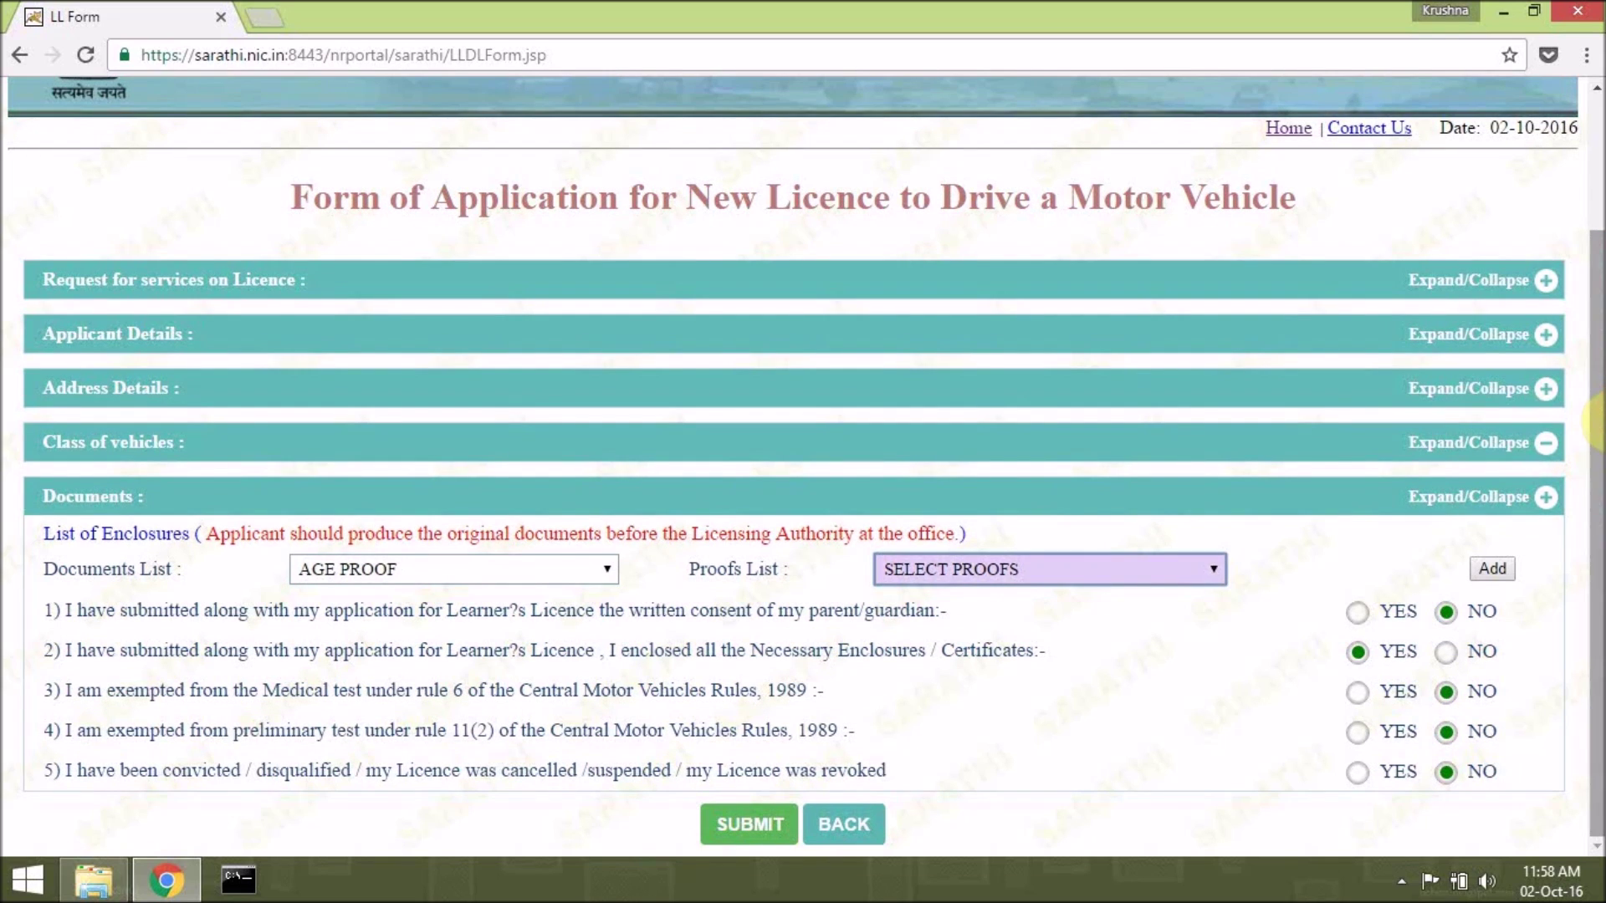
{"action": "left_click", "coordinate": [1089, 567]}
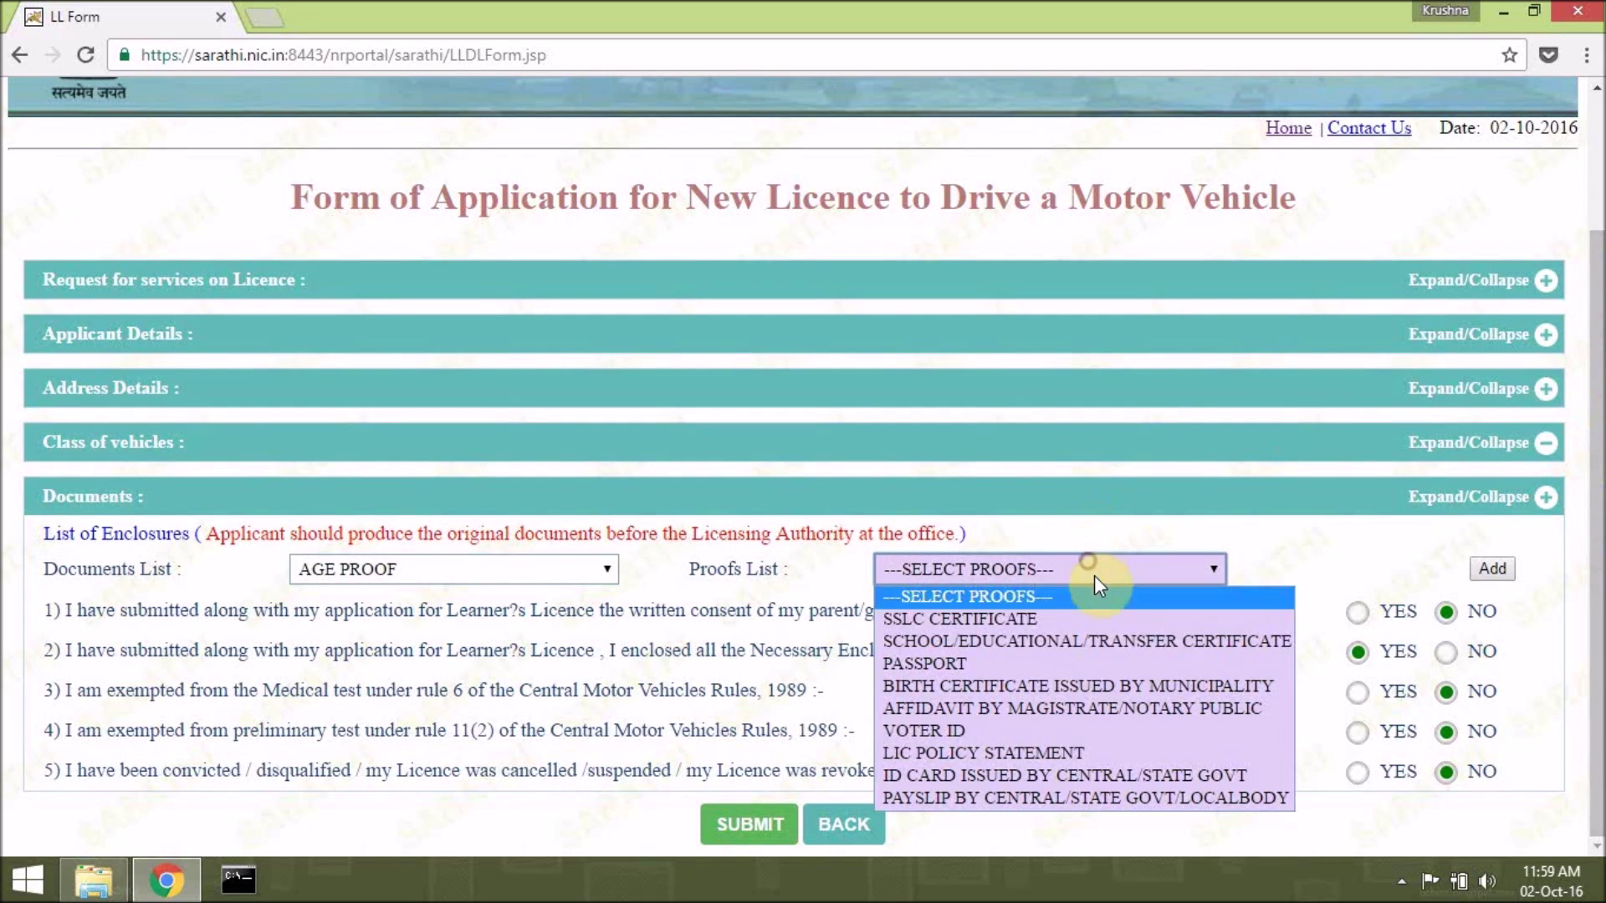
{"action": "left_click", "coordinate": [1109, 621]}
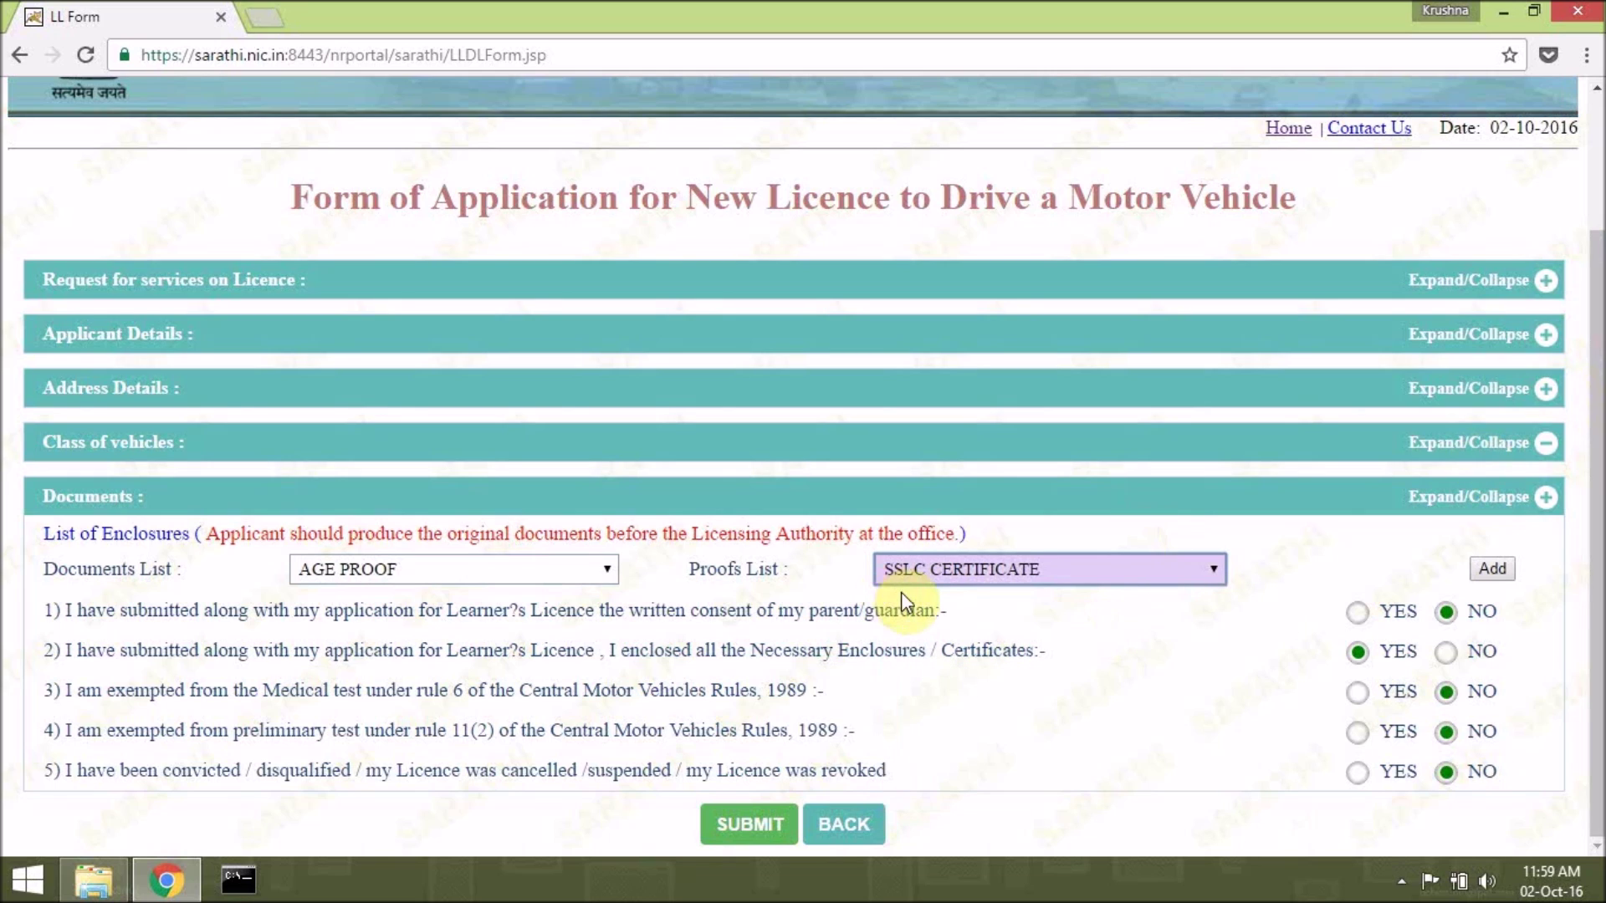
{"action": "left_click", "coordinate": [971, 557]}
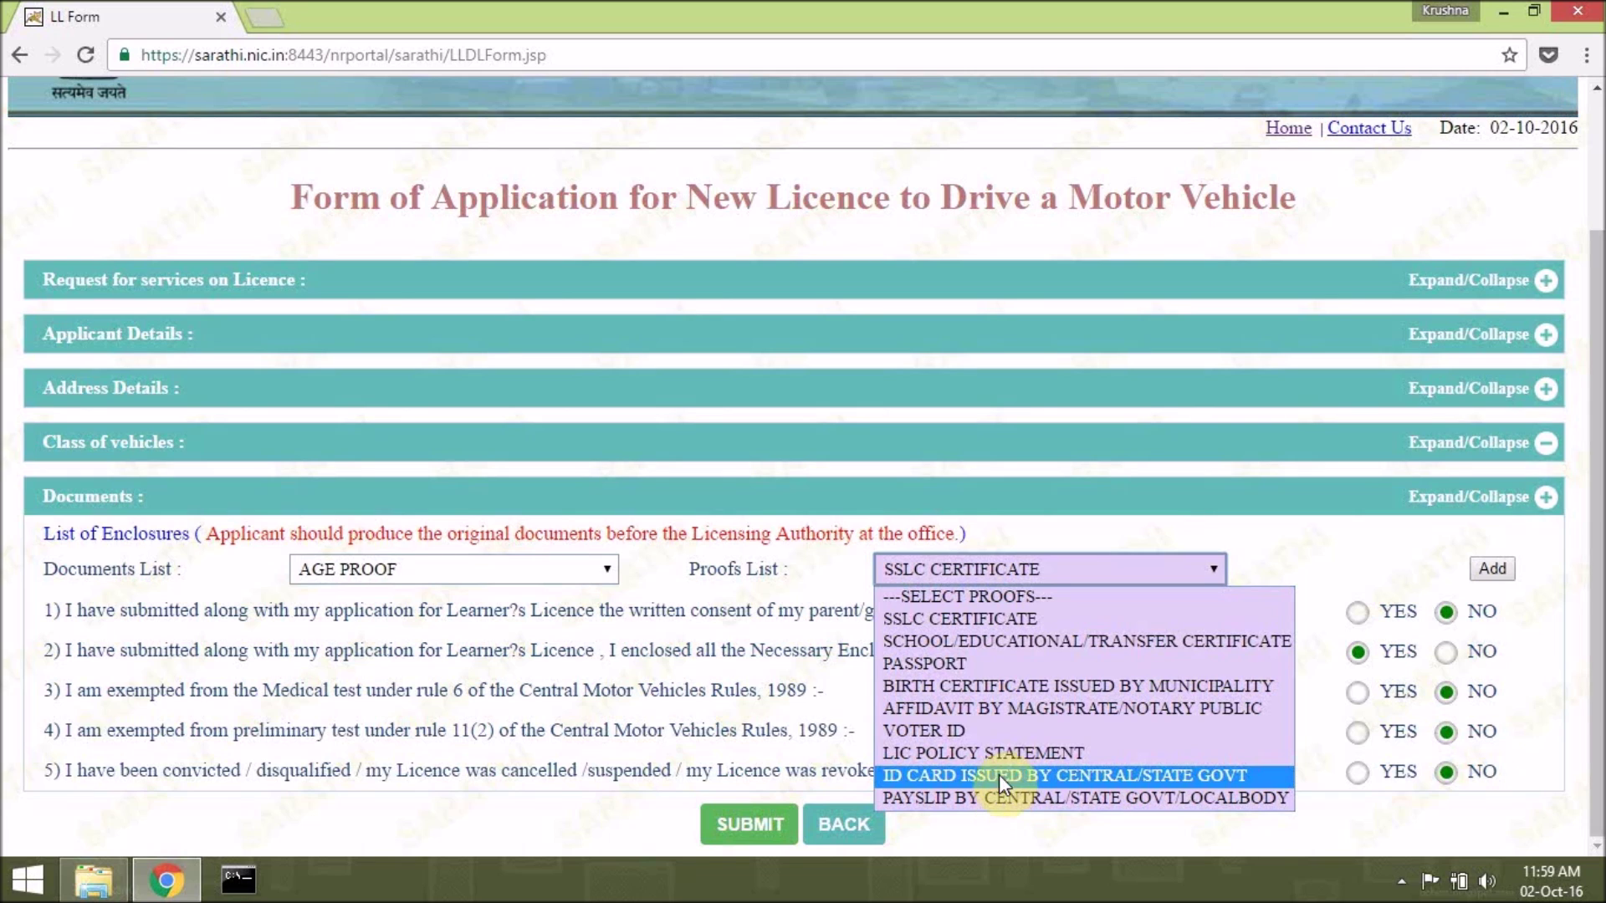
{"action": "left_click", "coordinate": [1416, 552]}
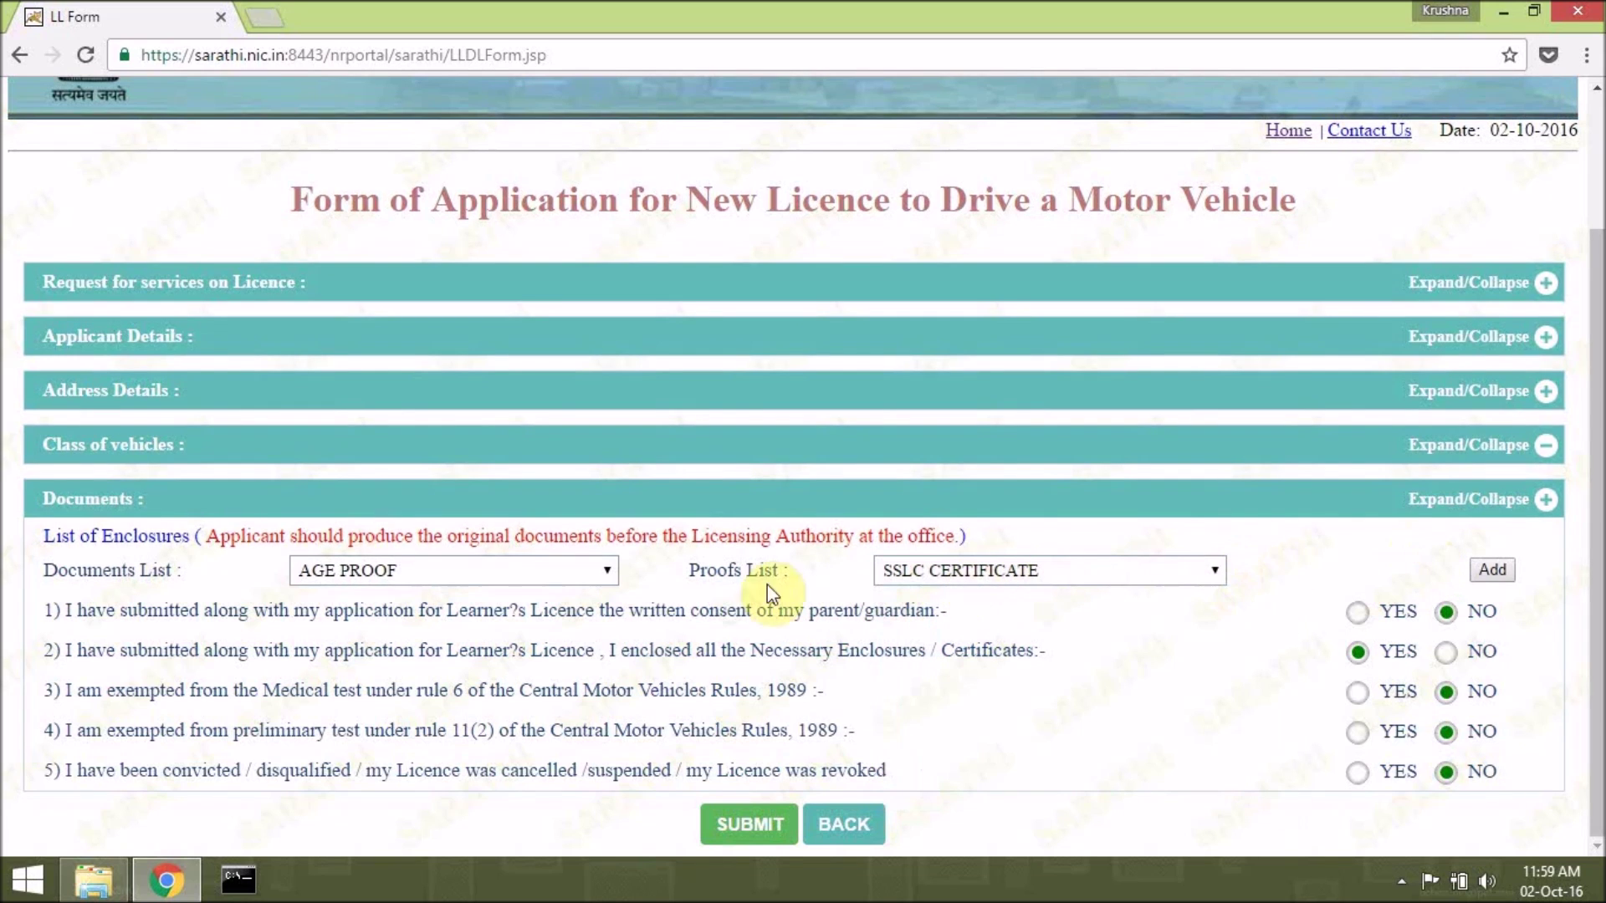
{"action": "left_click", "coordinate": [1492, 570]}
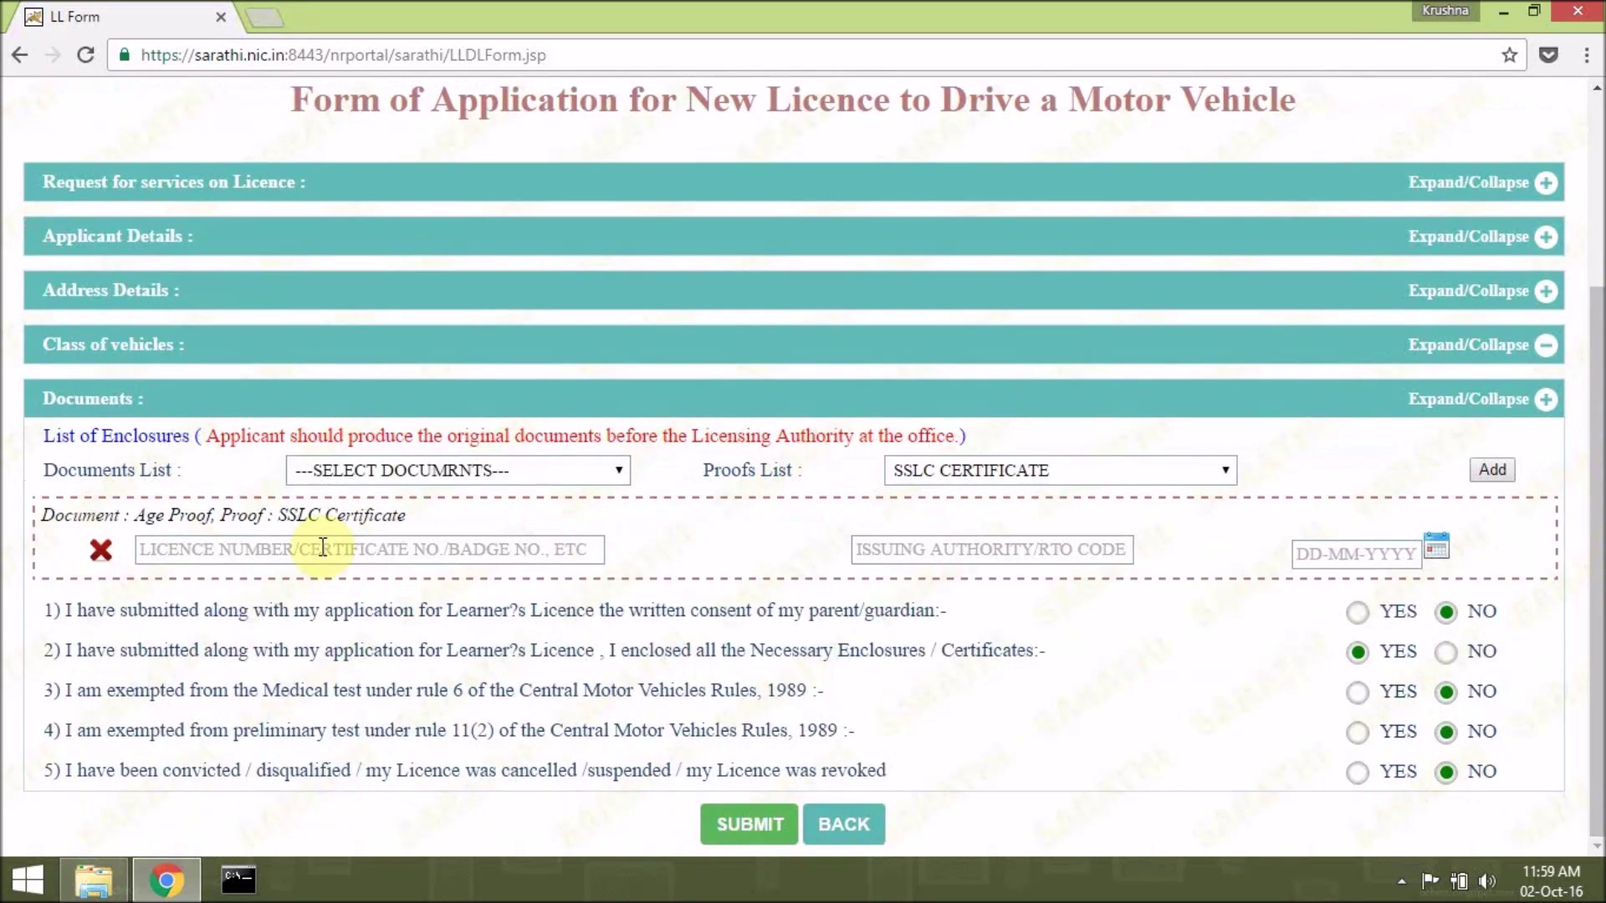
Fill the SSLC row with the suggested certificate number, issuing authority SSCOE, and issue date 22-06-2014.
{"action": "left_click", "coordinate": [312, 554]}
{"action": "type", "text": "10"}
{"action": "key", "text": "Down"}
{"action": "key", "text": "Return"}
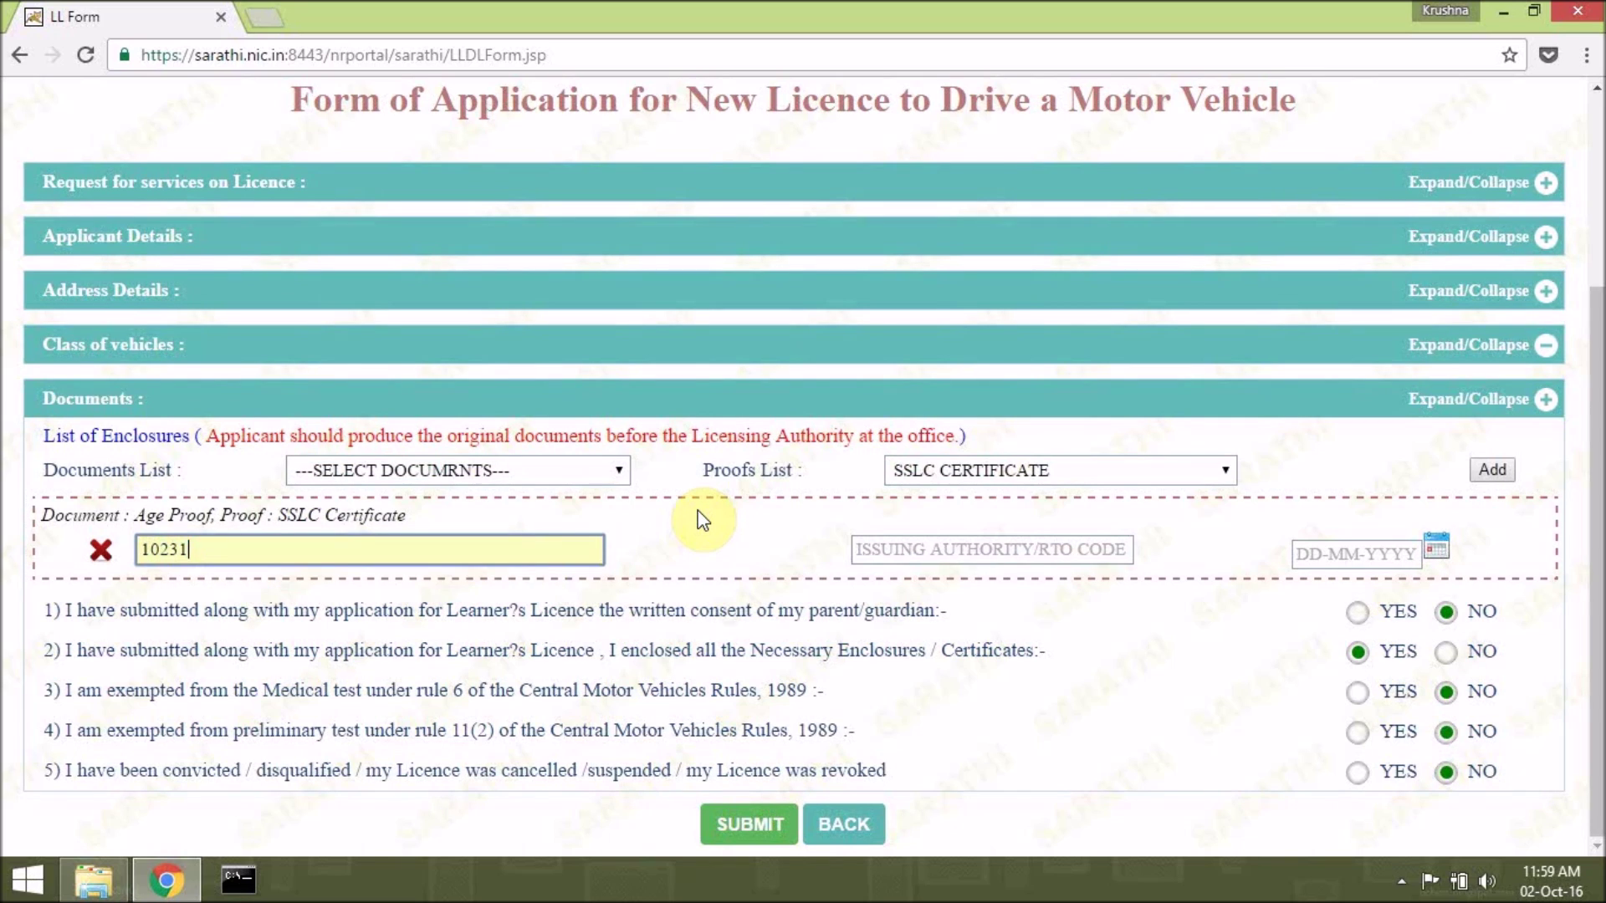
{"action": "key", "text": "Tab"}
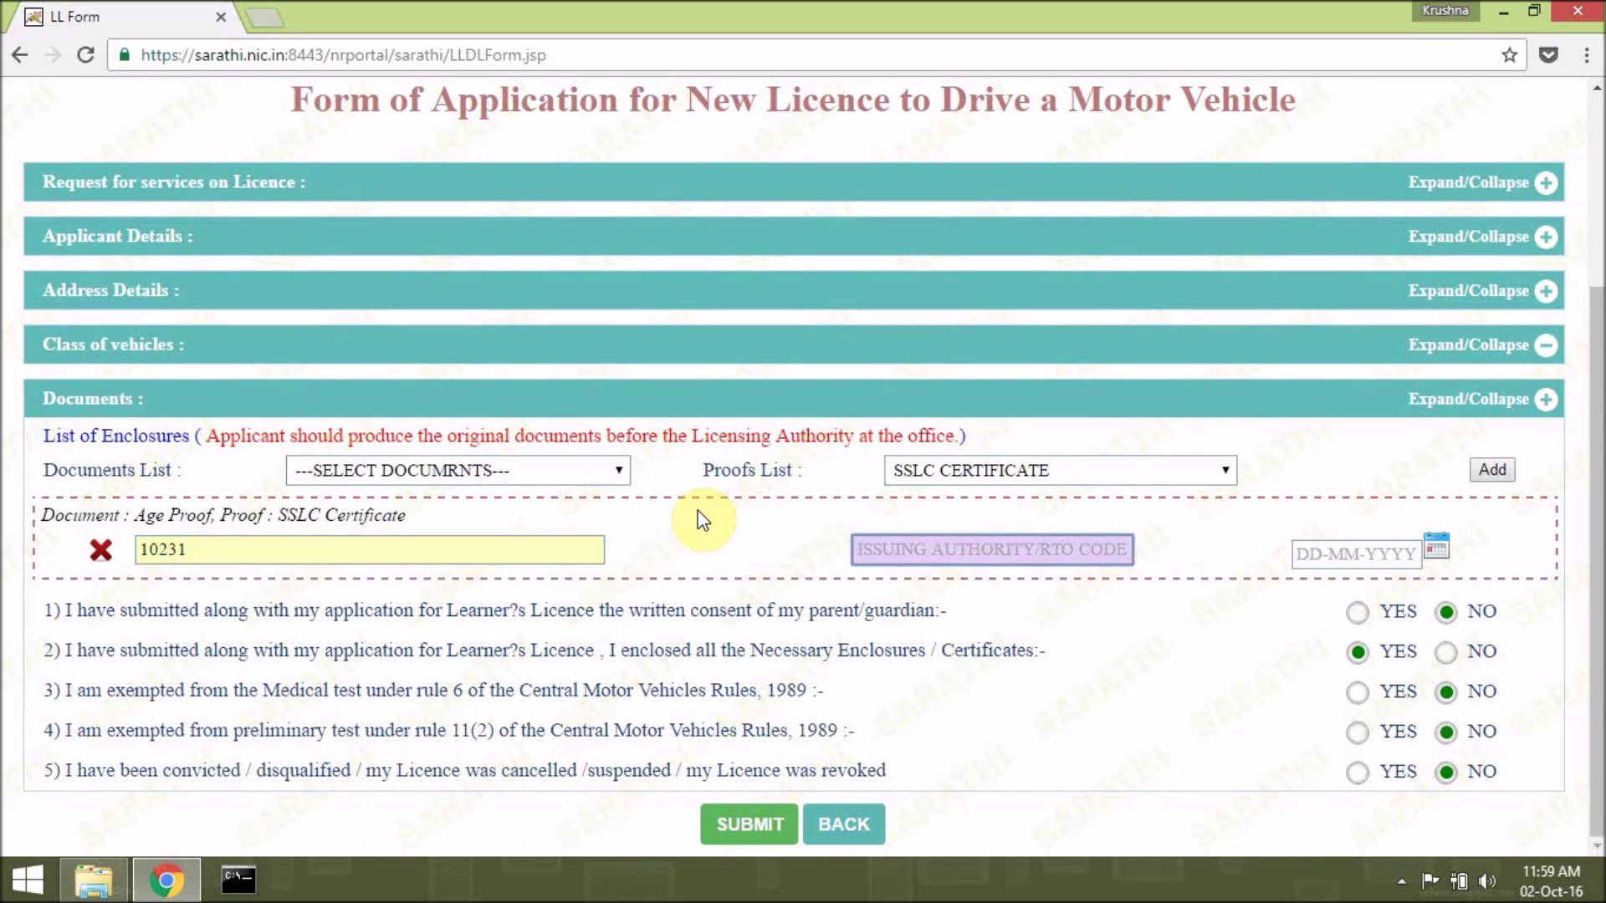
{"action": "type", "text": "SS"}
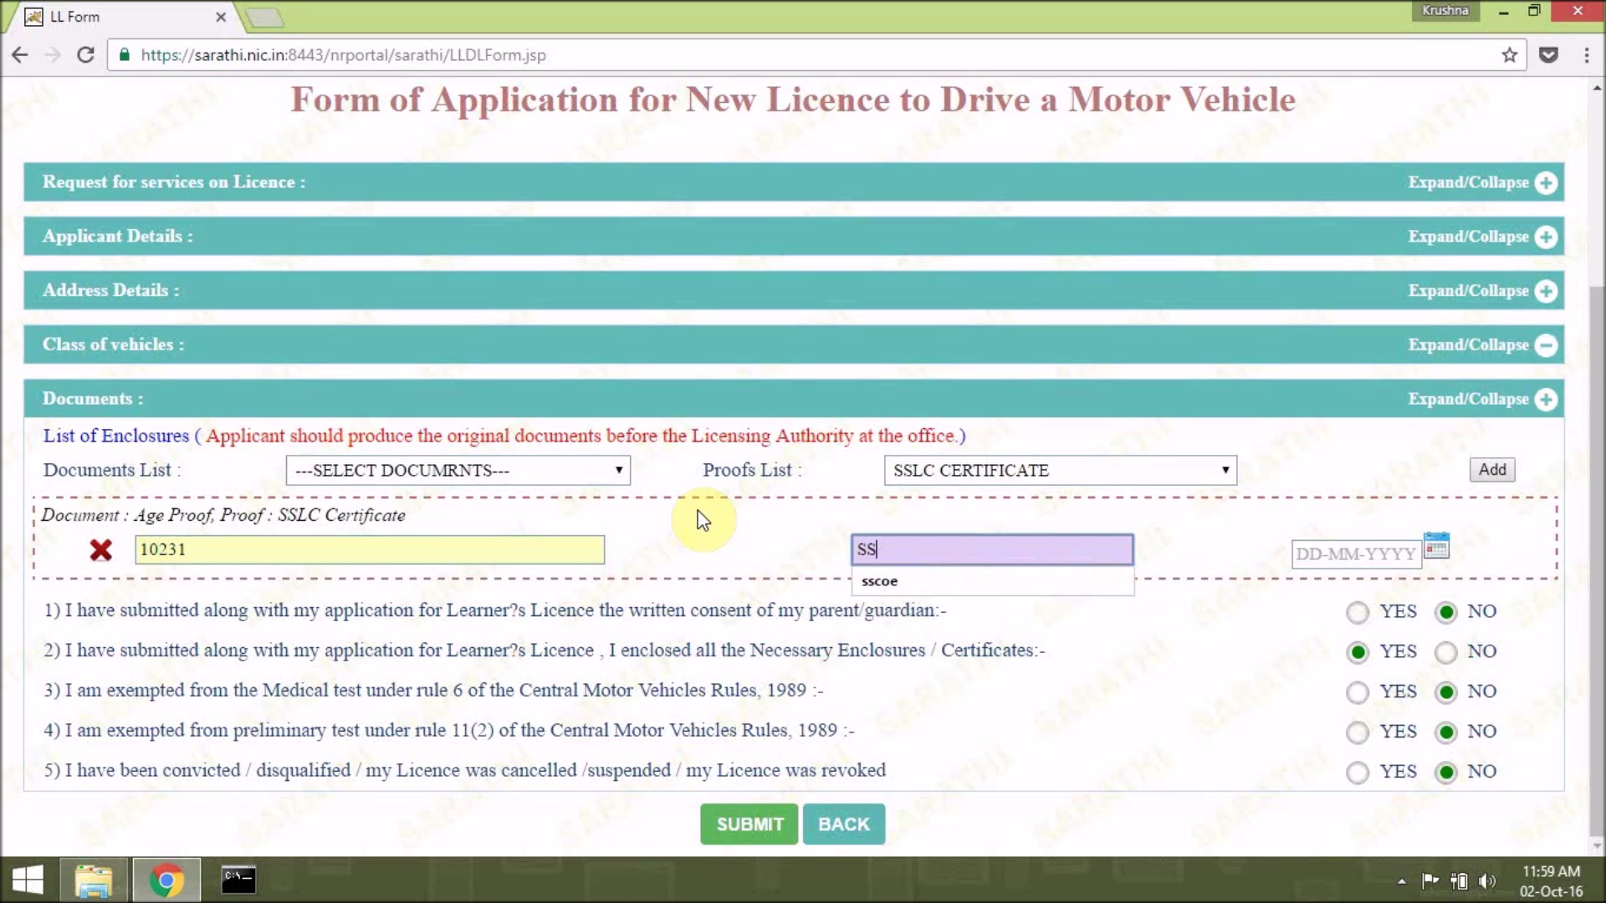
{"action": "key", "text": "Down"}
{"action": "key", "text": "Return"}
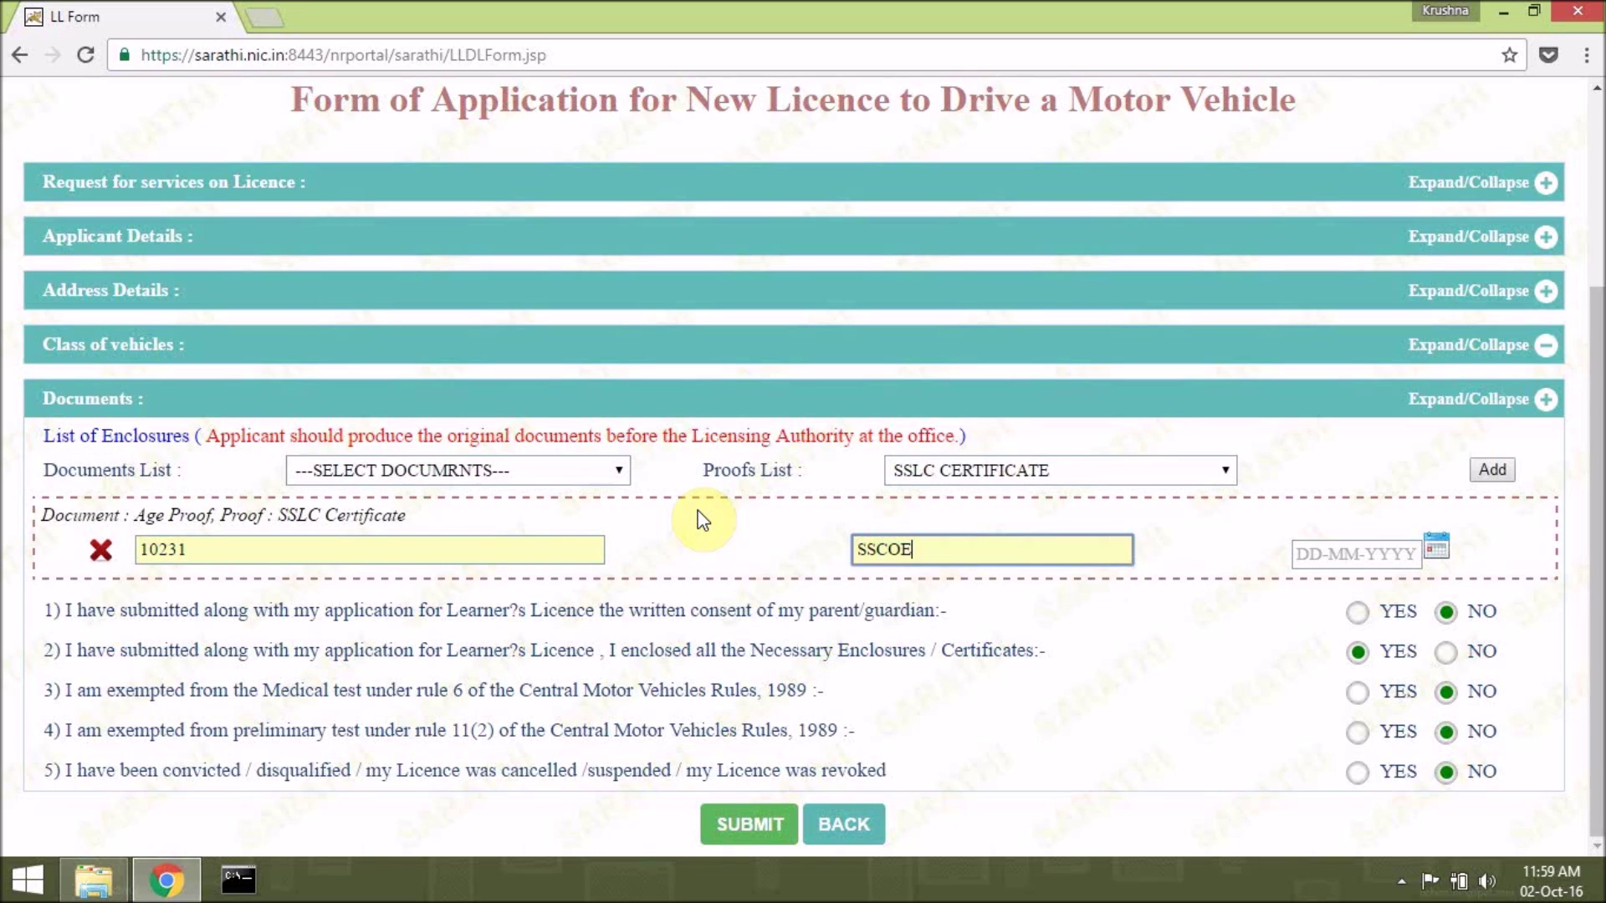
{"action": "left_click", "coordinate": [1311, 556]}
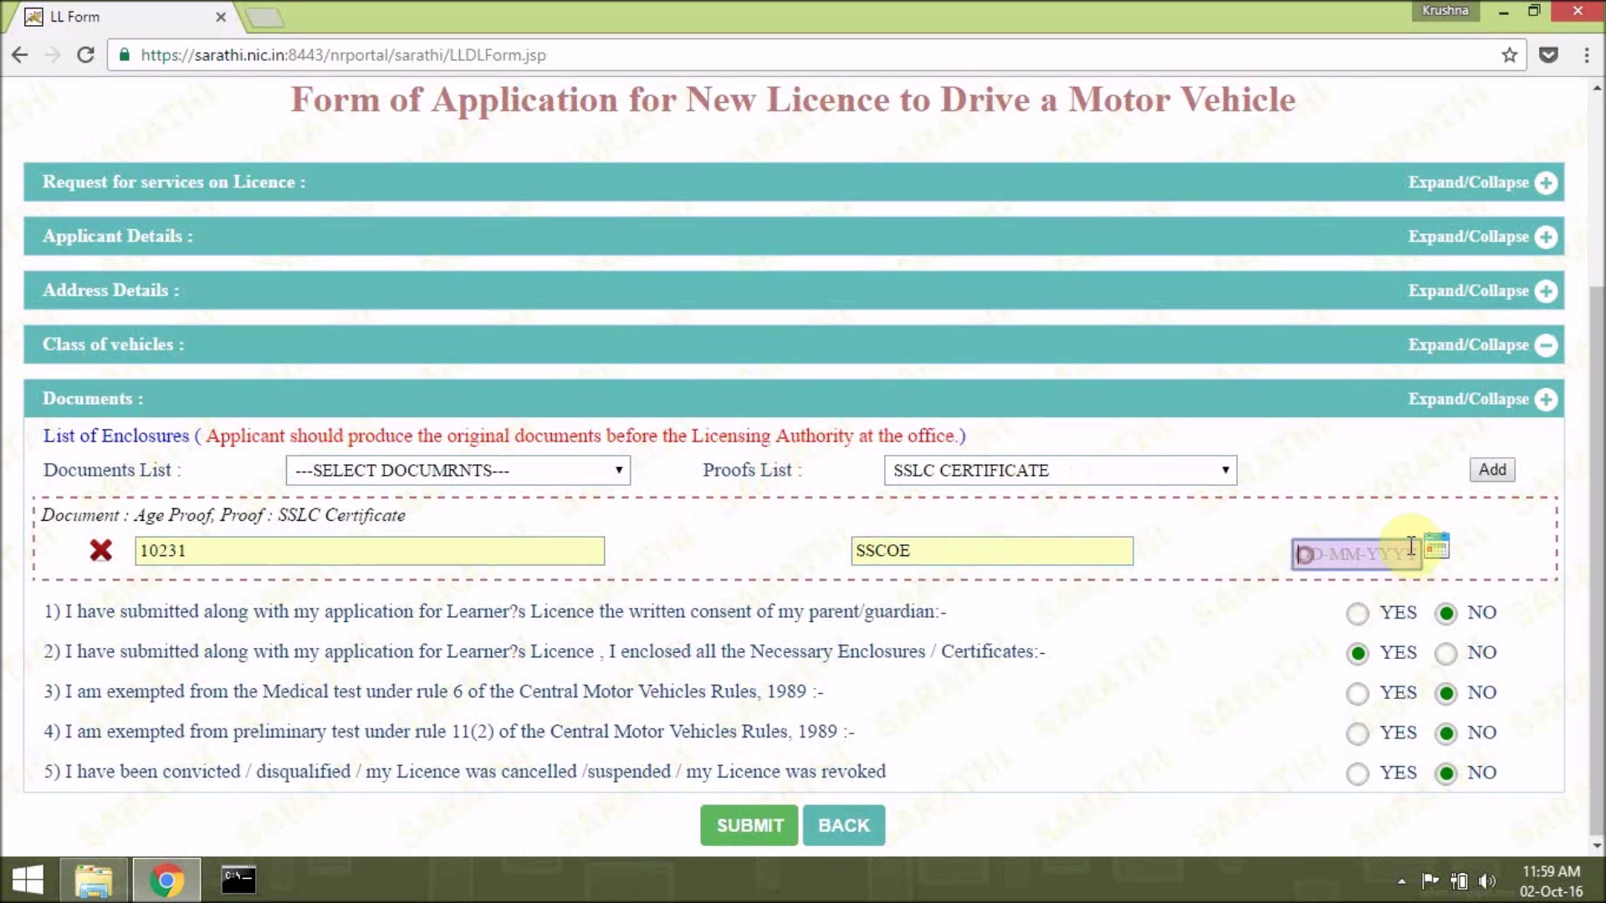
{"action": "type", "text": "22-06-2014"}
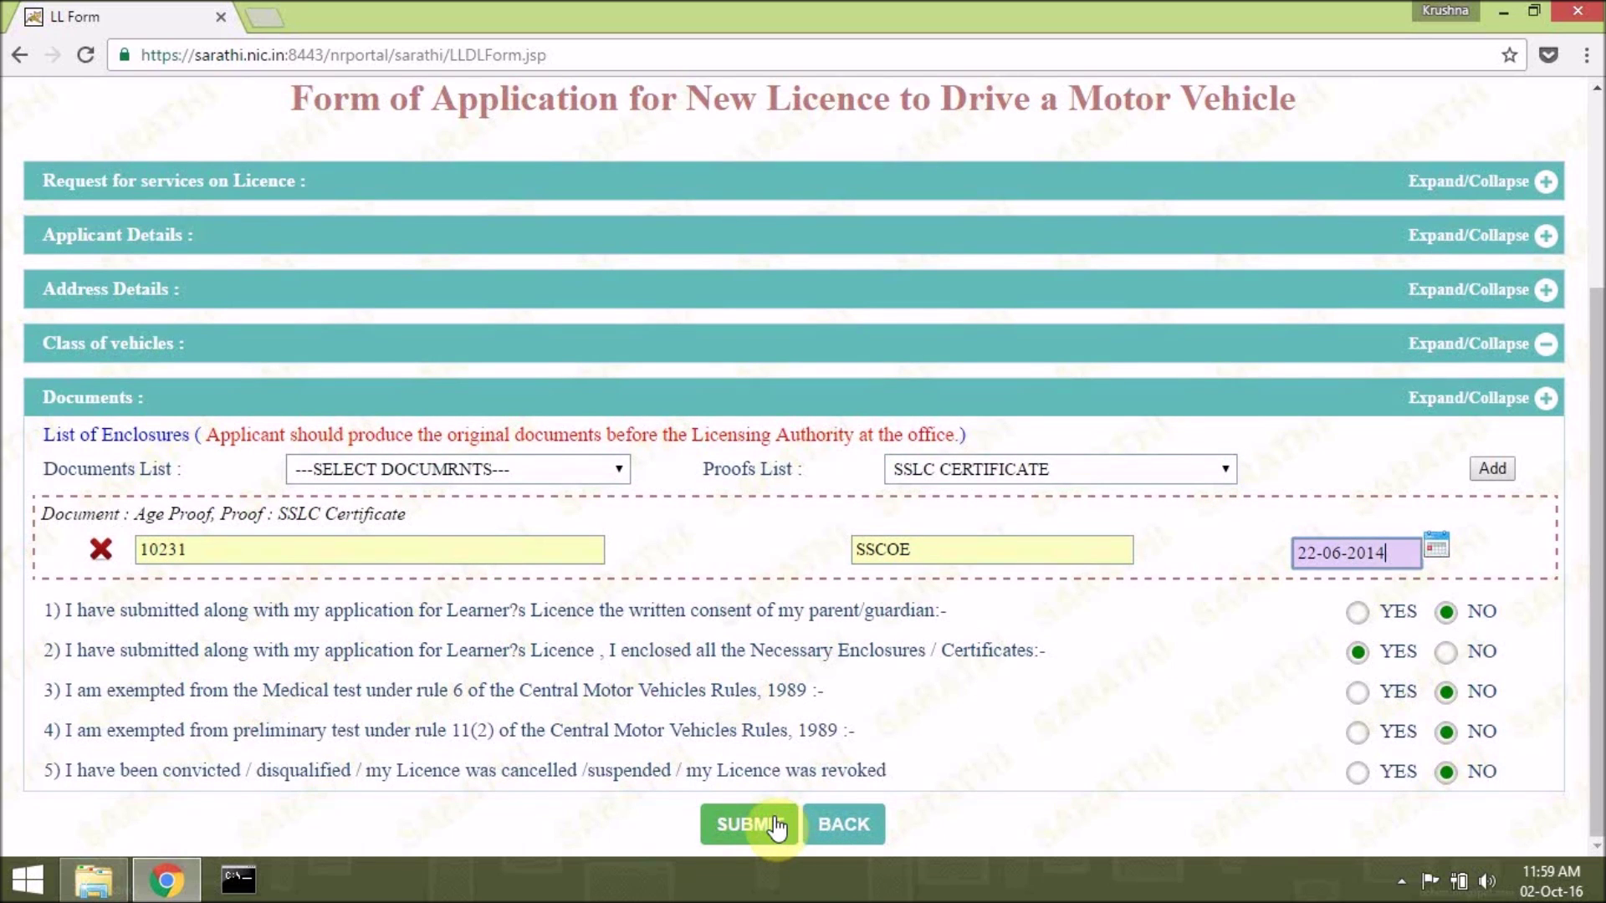
Submit and confirm the application, then select the generated application number.
{"action": "left_click", "coordinate": [775, 821]}
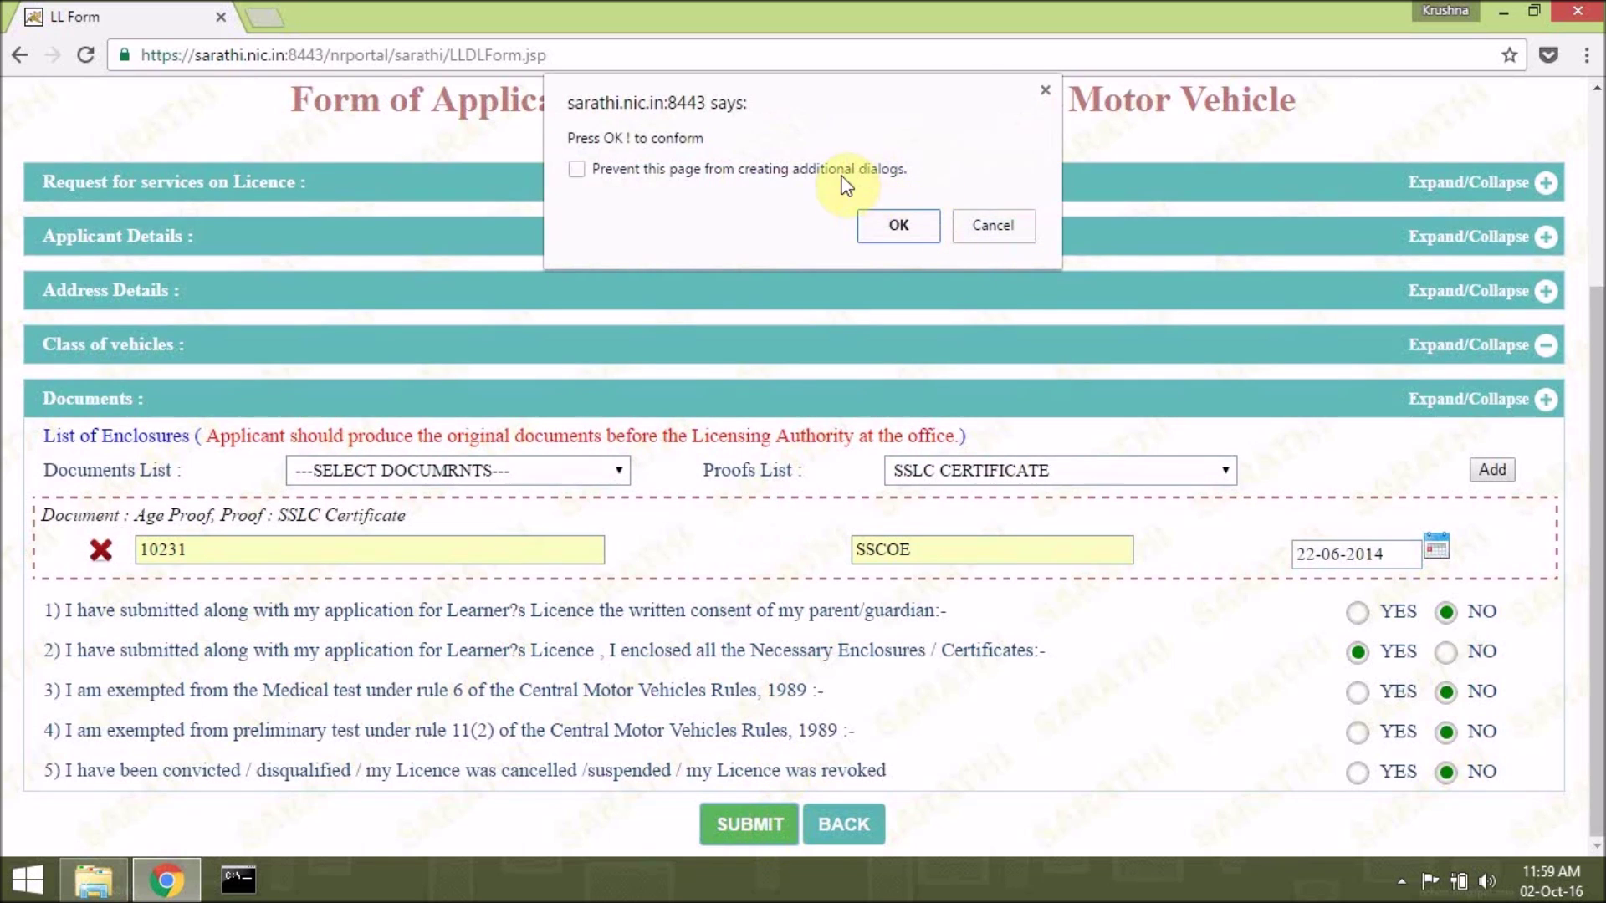
{"action": "left_click", "coordinate": [909, 230]}
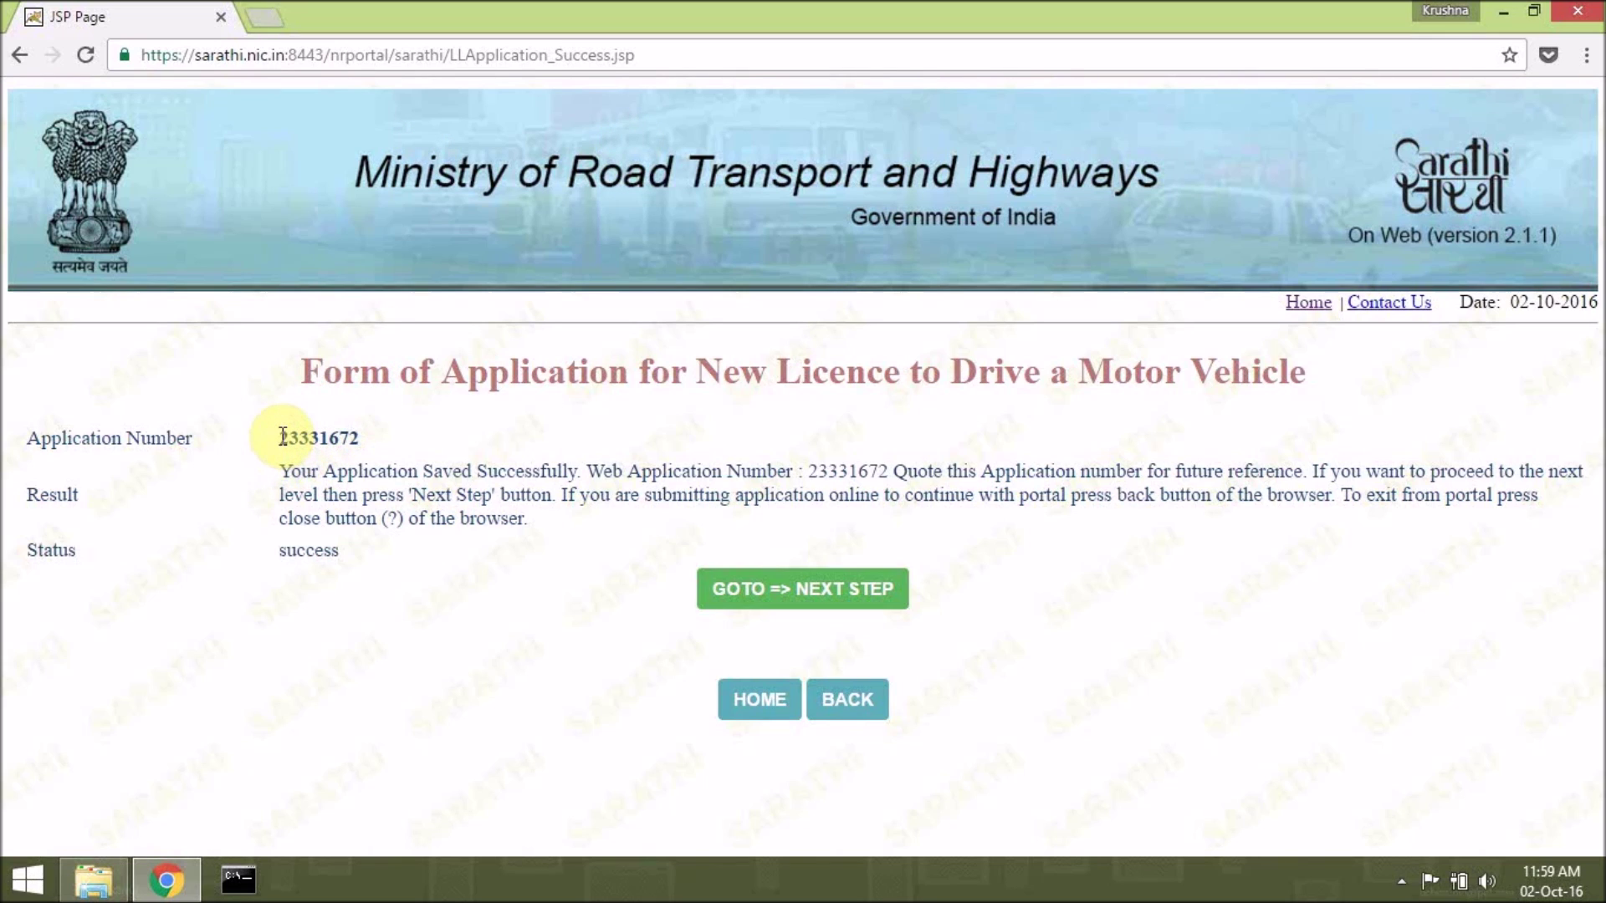
{"action": "left_click_drag", "start_coordinate": [282, 436], "coordinate": [373, 447]}
{"action": "key", "text": "ctrl+c"}
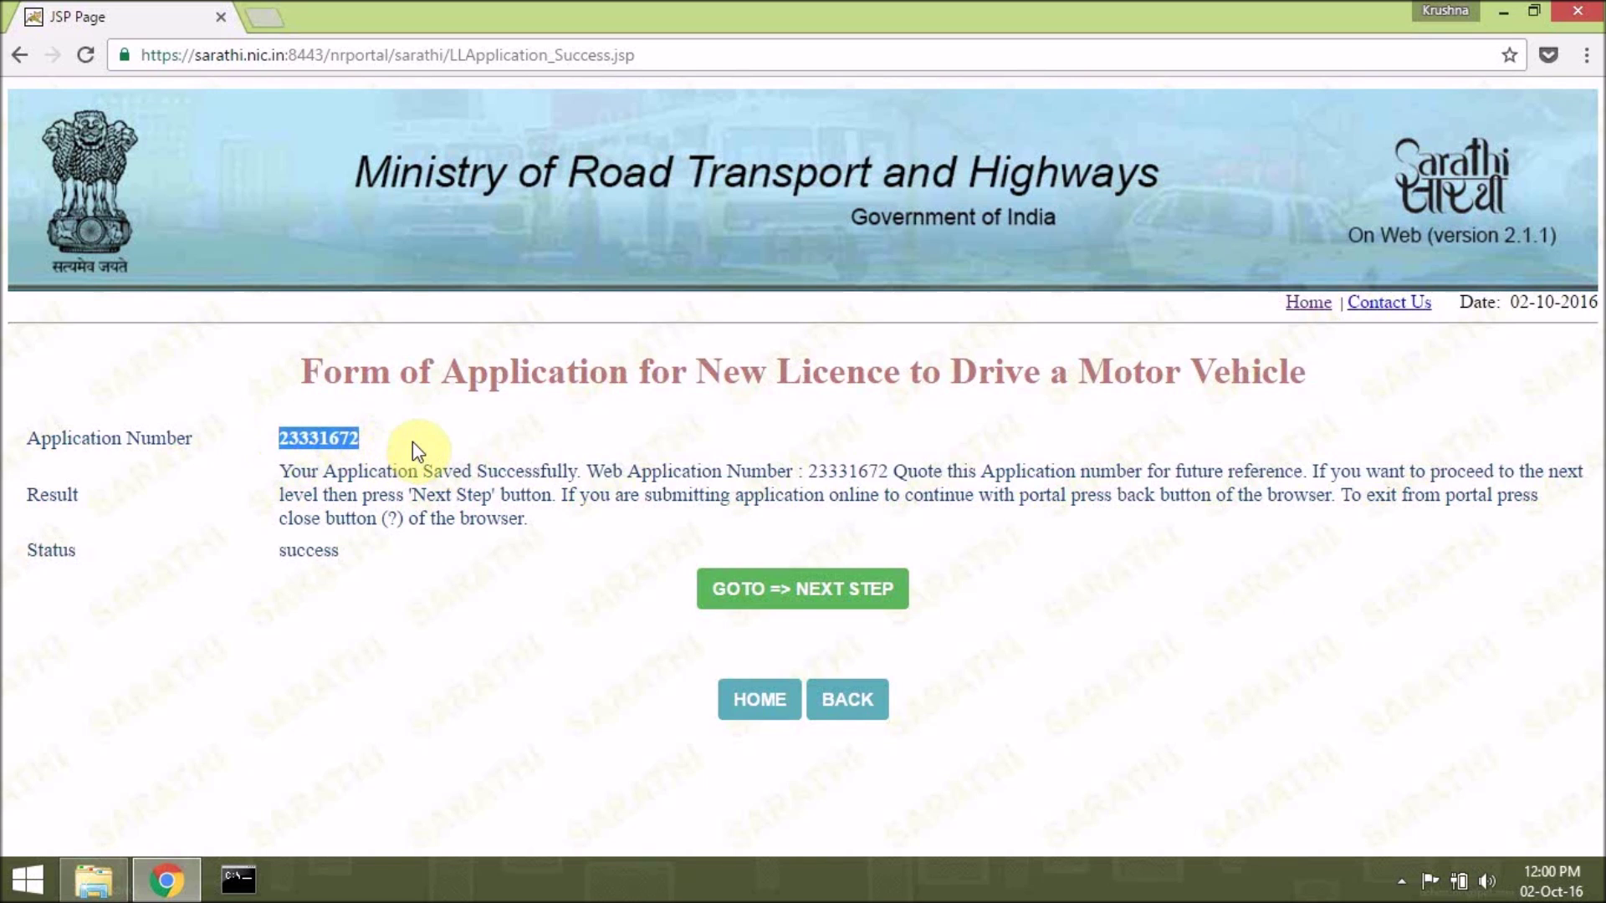
Paste the application number into a new Sticky Note, then continue to the next step in Chrome.
{"action": "key", "text": "super+s"}
{"action": "type", "text": "sticky Notes"}
{"action": "key", "text": "Return"}
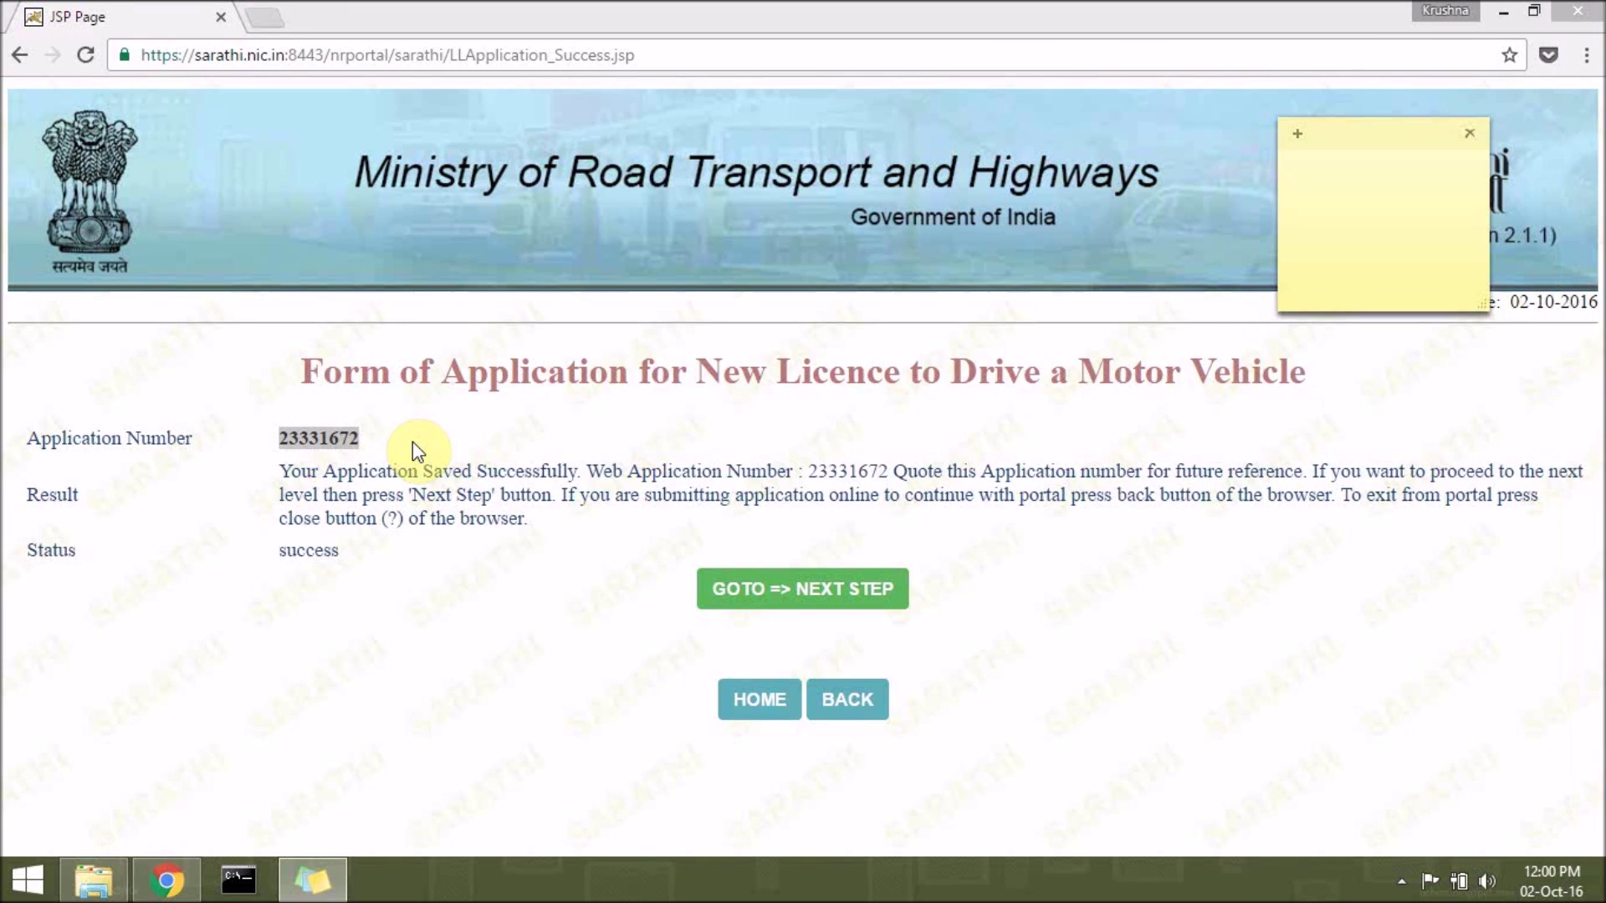
{"action": "key", "text": "ctrl+v"}
{"action": "left_click", "coordinate": [1211, 10]}
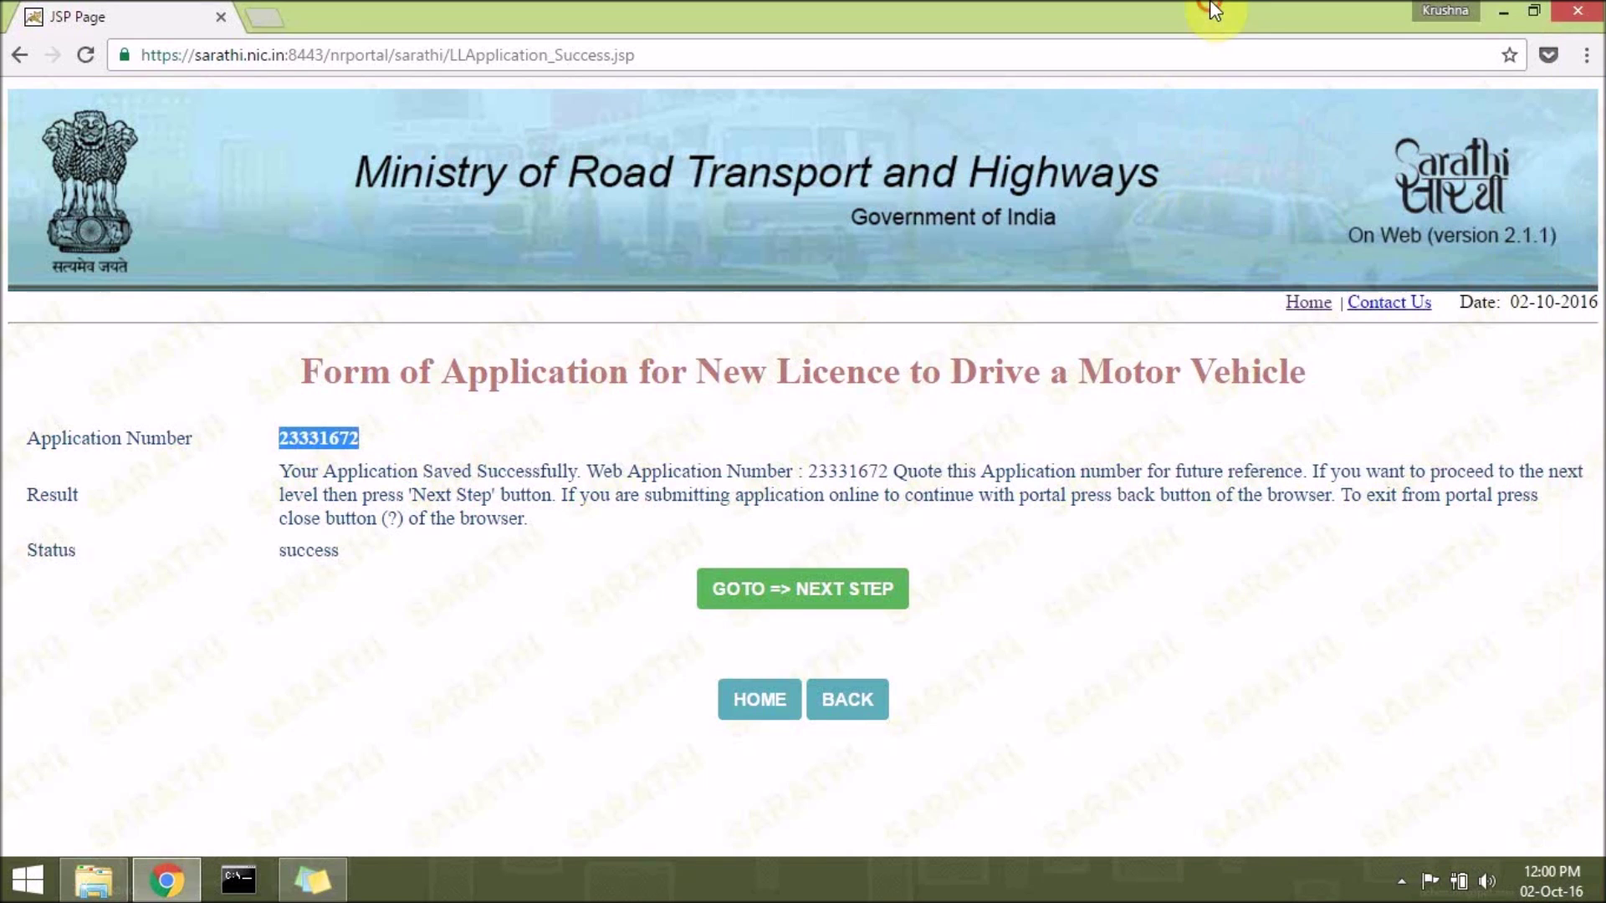
{"action": "left_click", "coordinate": [776, 590]}
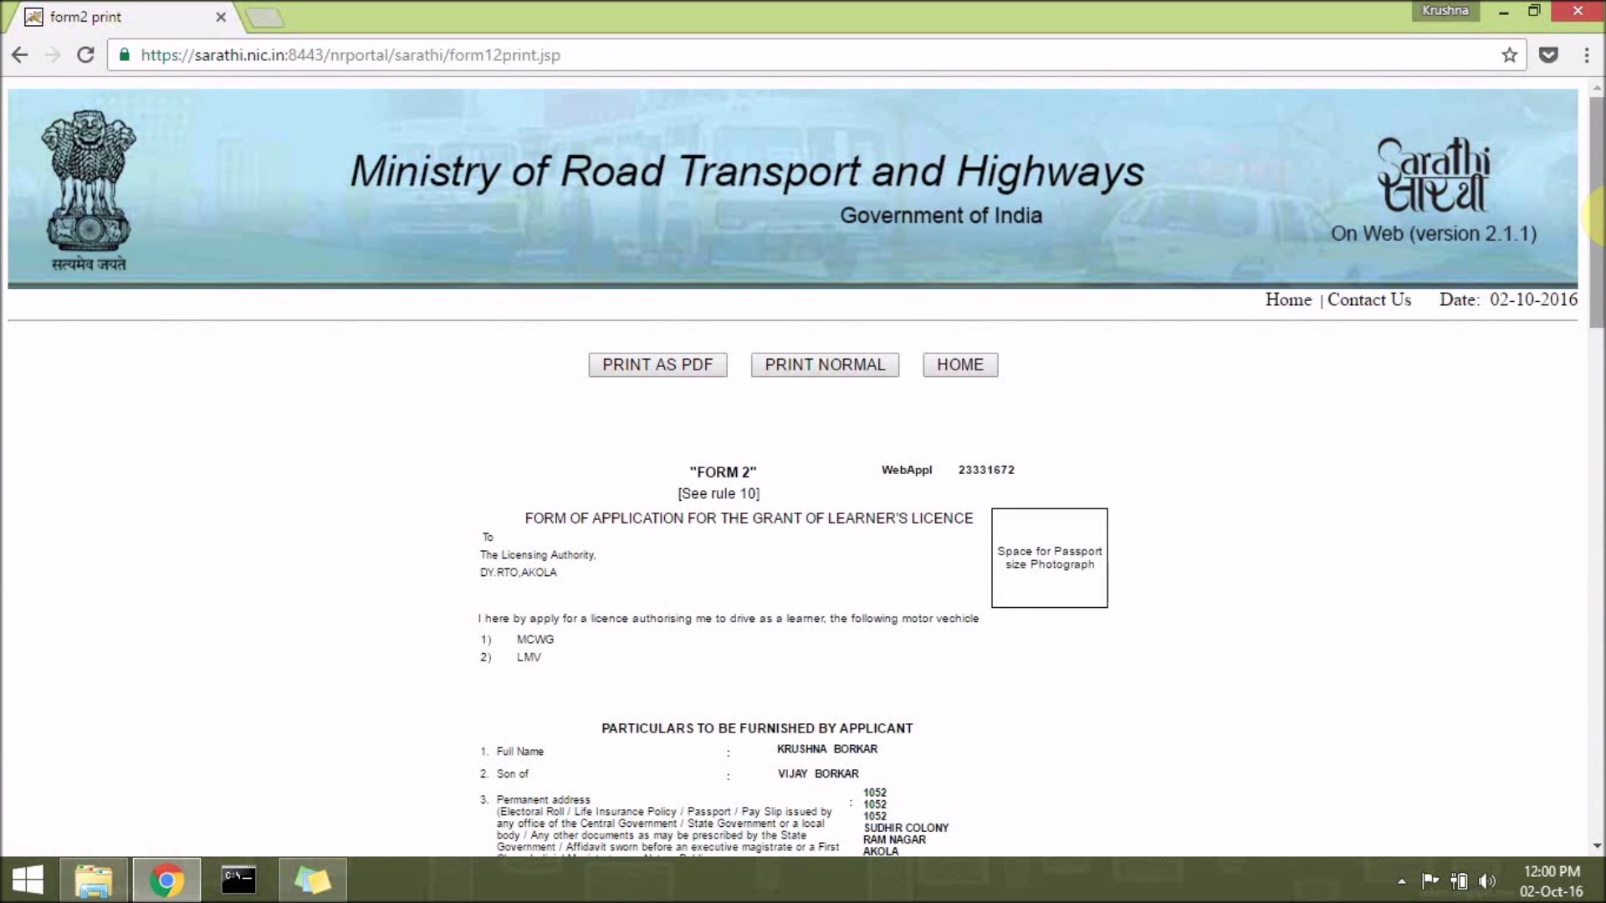
Scroll through the Form 2 print page, then return to the Sarathi home page via HOME.
{"action": "left_click_drag", "start_coordinate": [1597, 180], "coordinate": [1556, 107]}
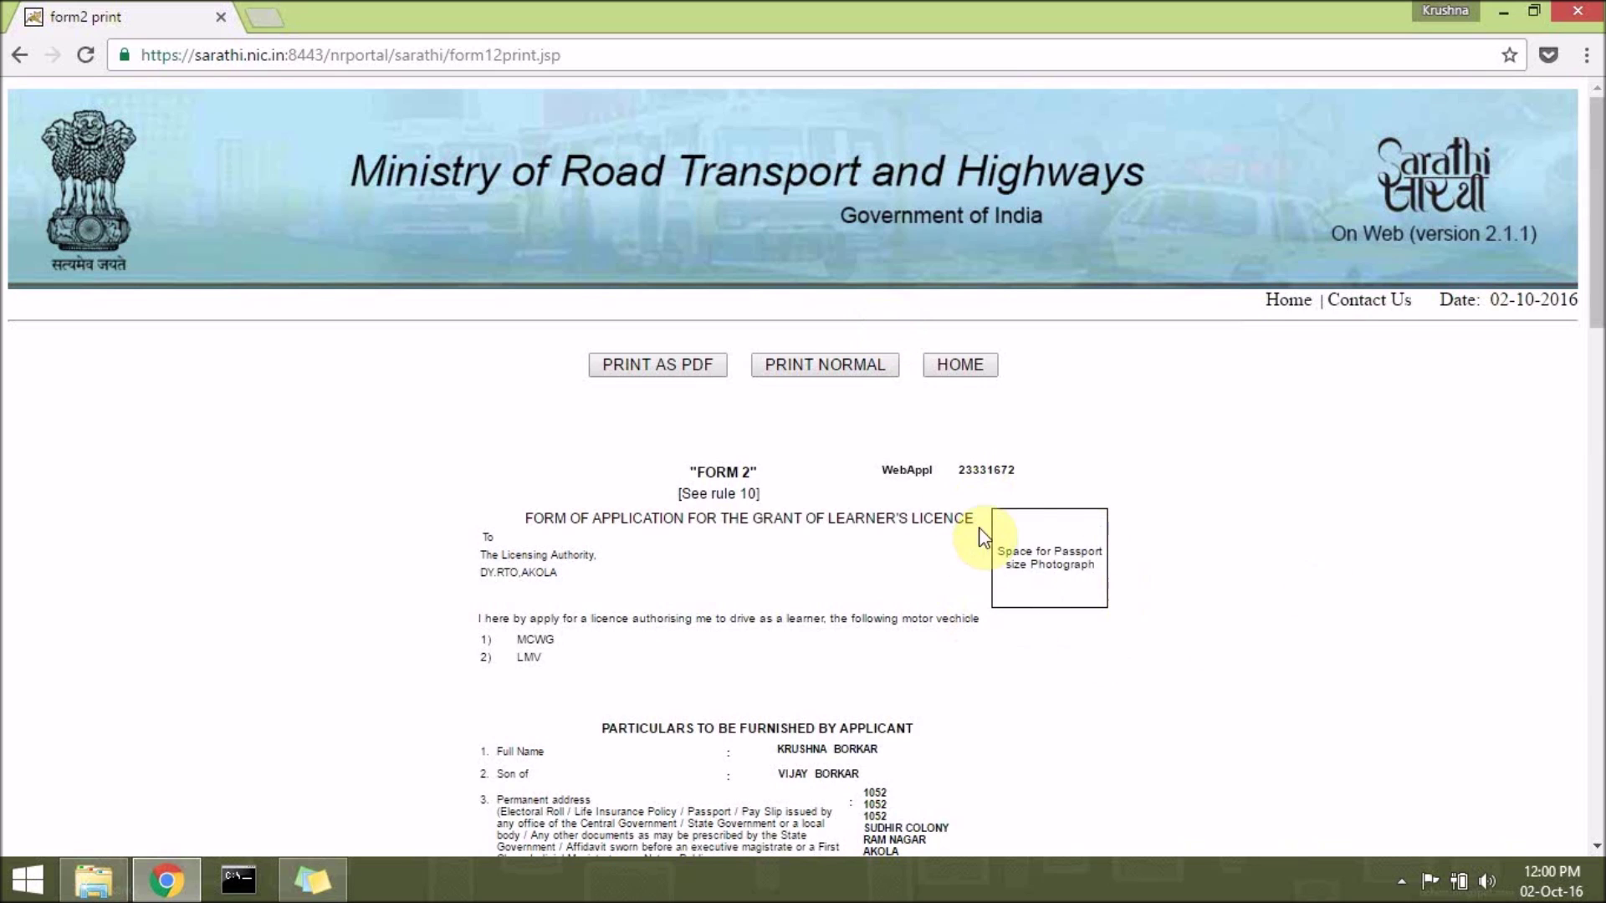
{"action": "left_click", "coordinate": [985, 374]}
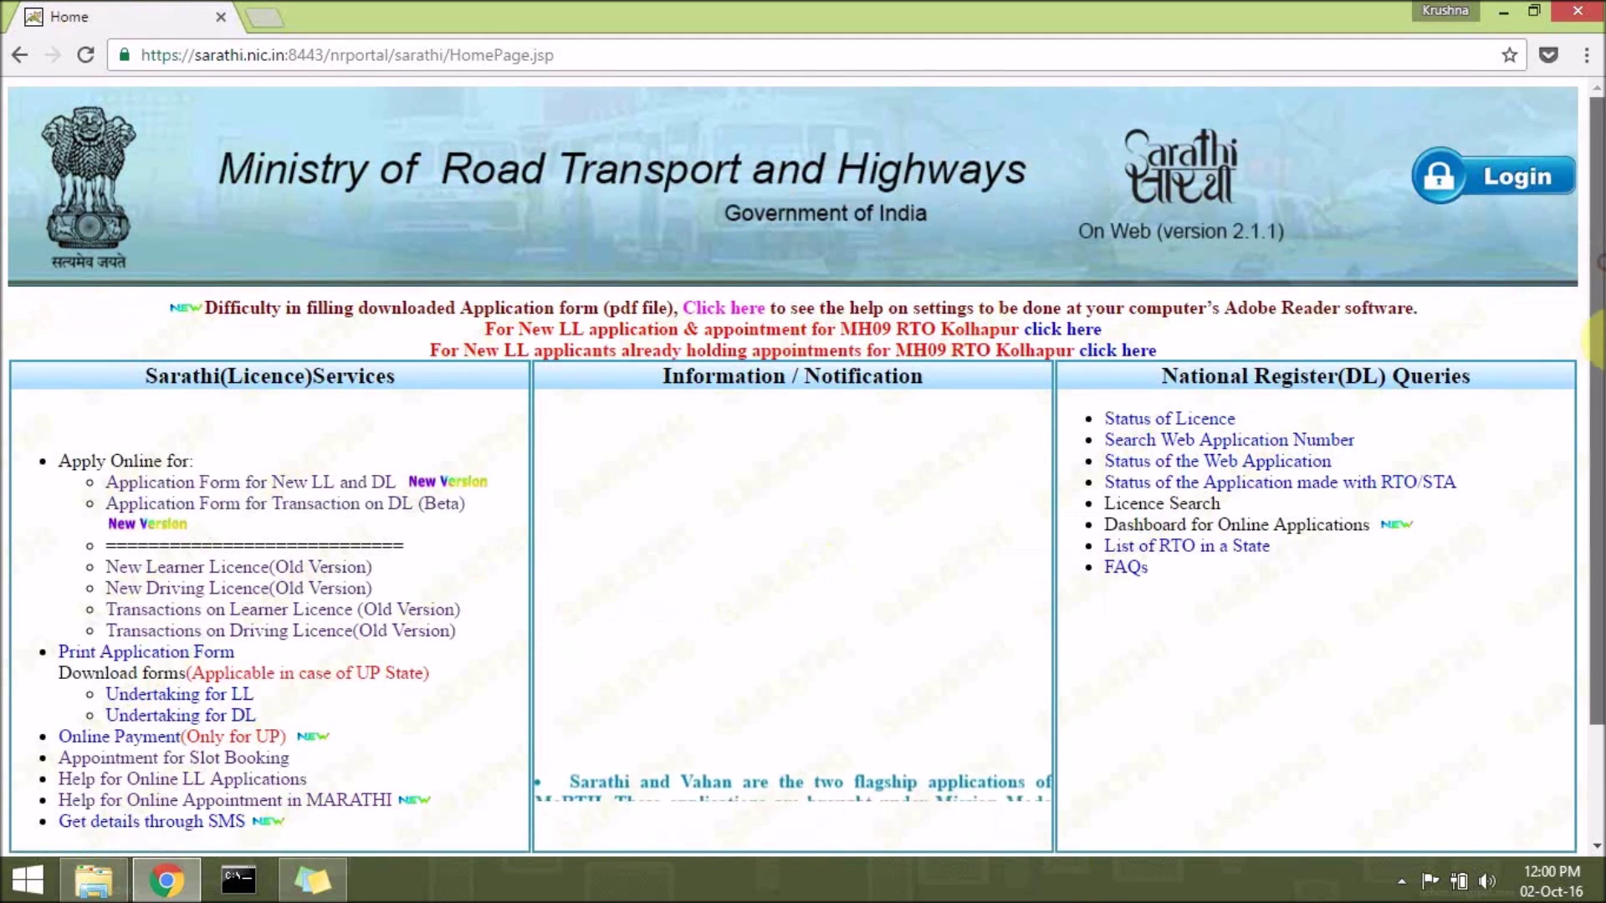
Go to 'Appointment for Slot Booking' under Sarathi(Licence)Services on the home page.
{"action": "scroll", "coordinate": [1599, 299], "scroll_direction": "down", "scroll_amount": 3}
{"action": "scroll", "coordinate": [1599, 225], "scroll_direction": "up", "scroll_amount": 3}
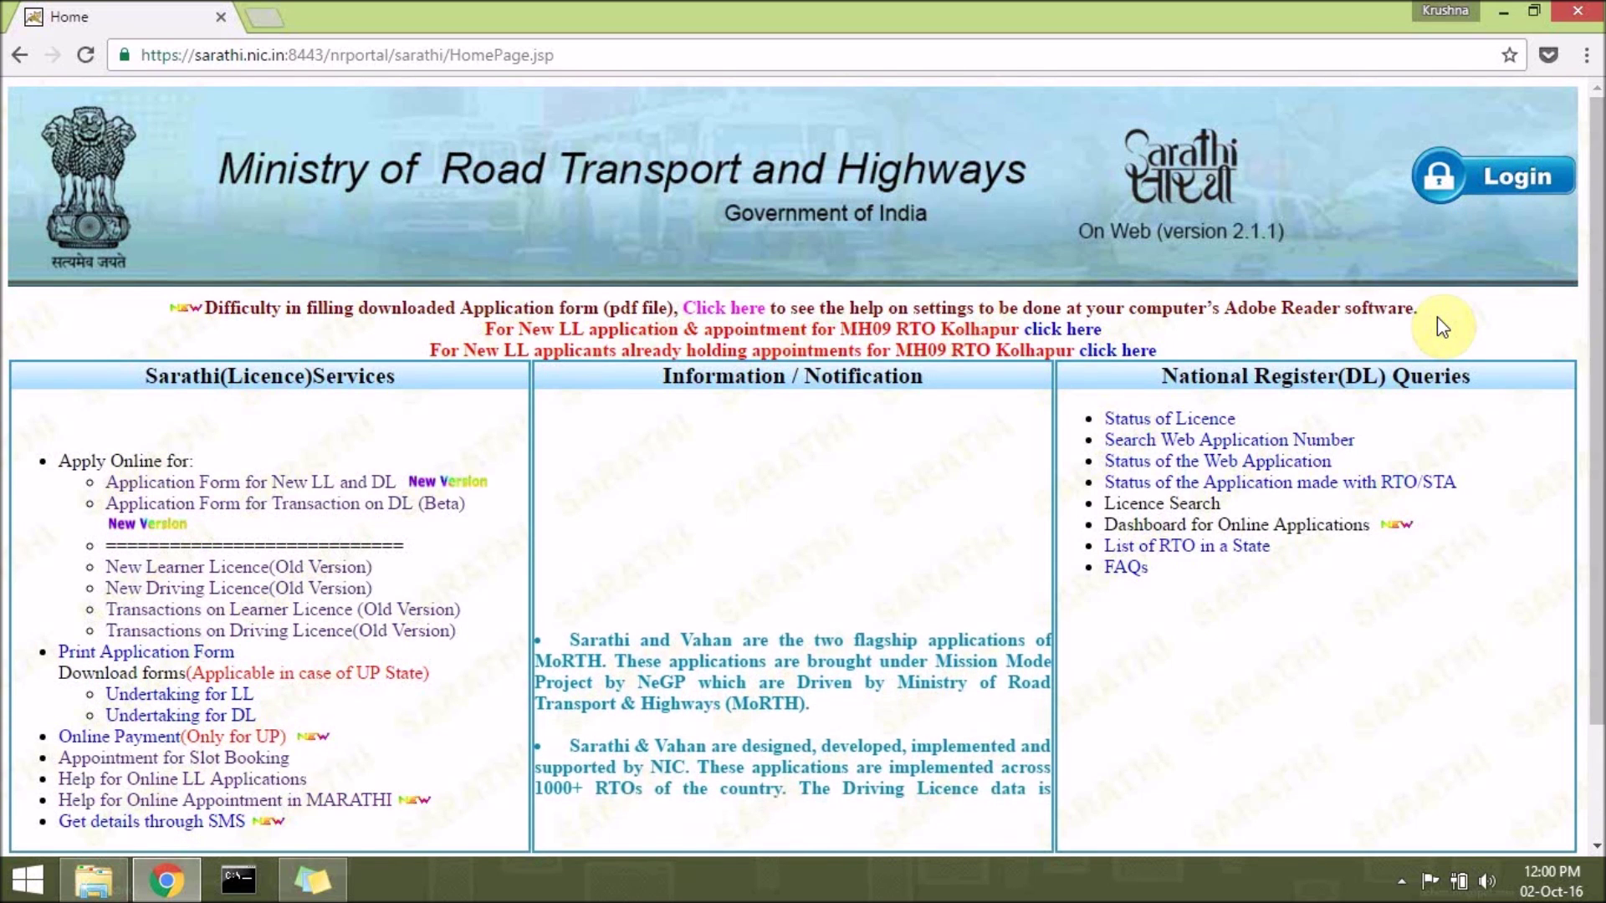
{"action": "left_click_drag", "start_coordinate": [1596, 336], "coordinate": [1597, 577]}
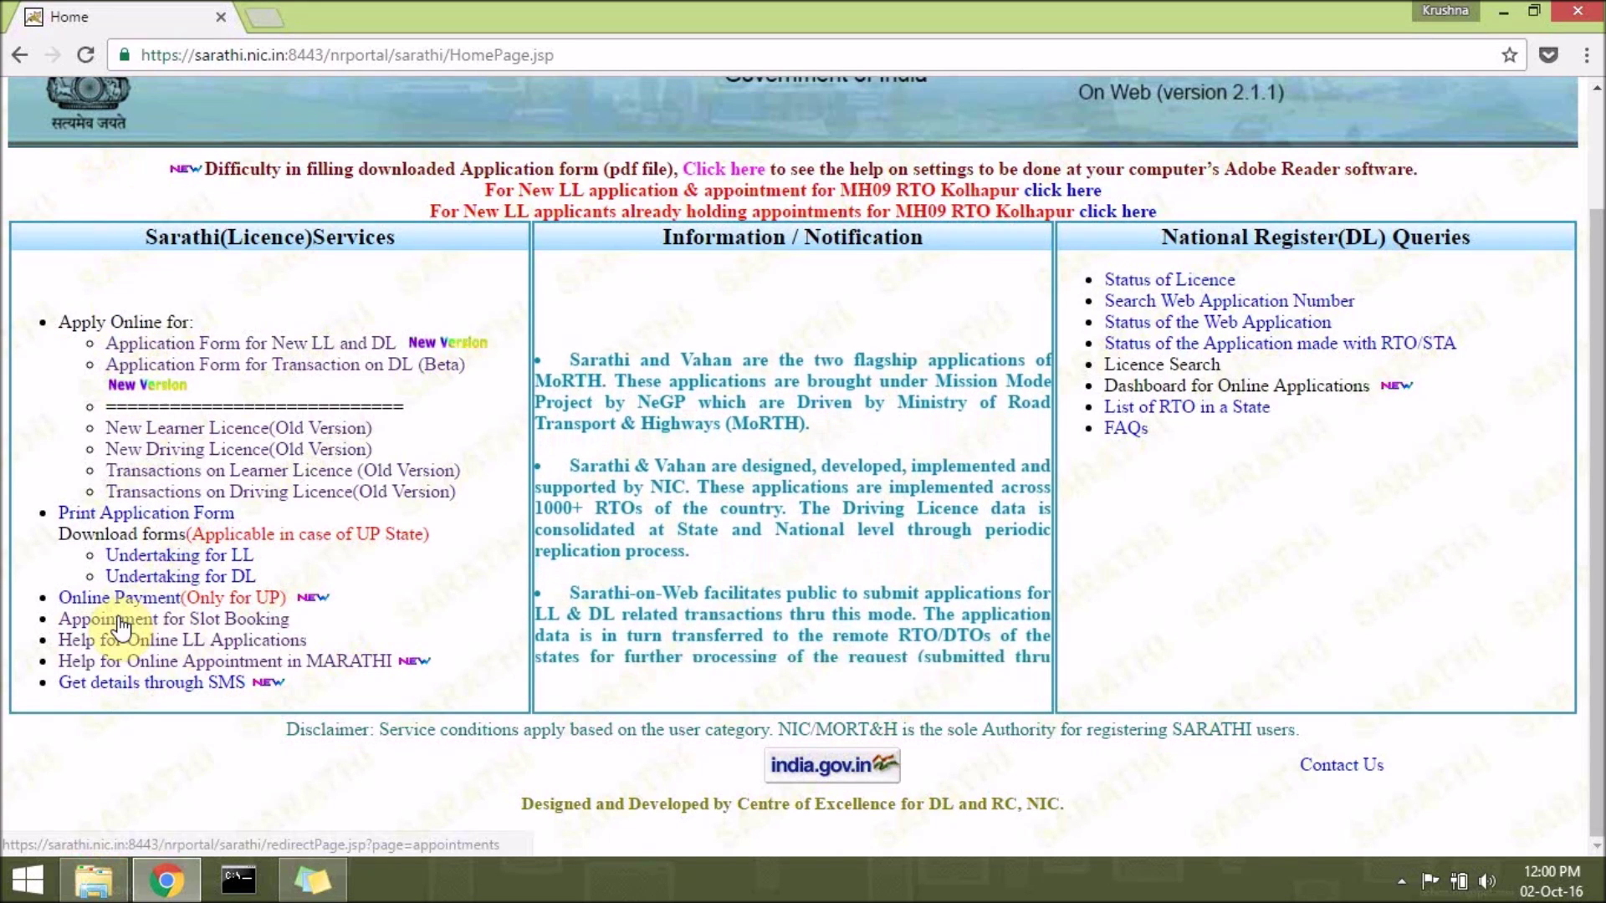
{"action": "left_click", "coordinate": [204, 626]}
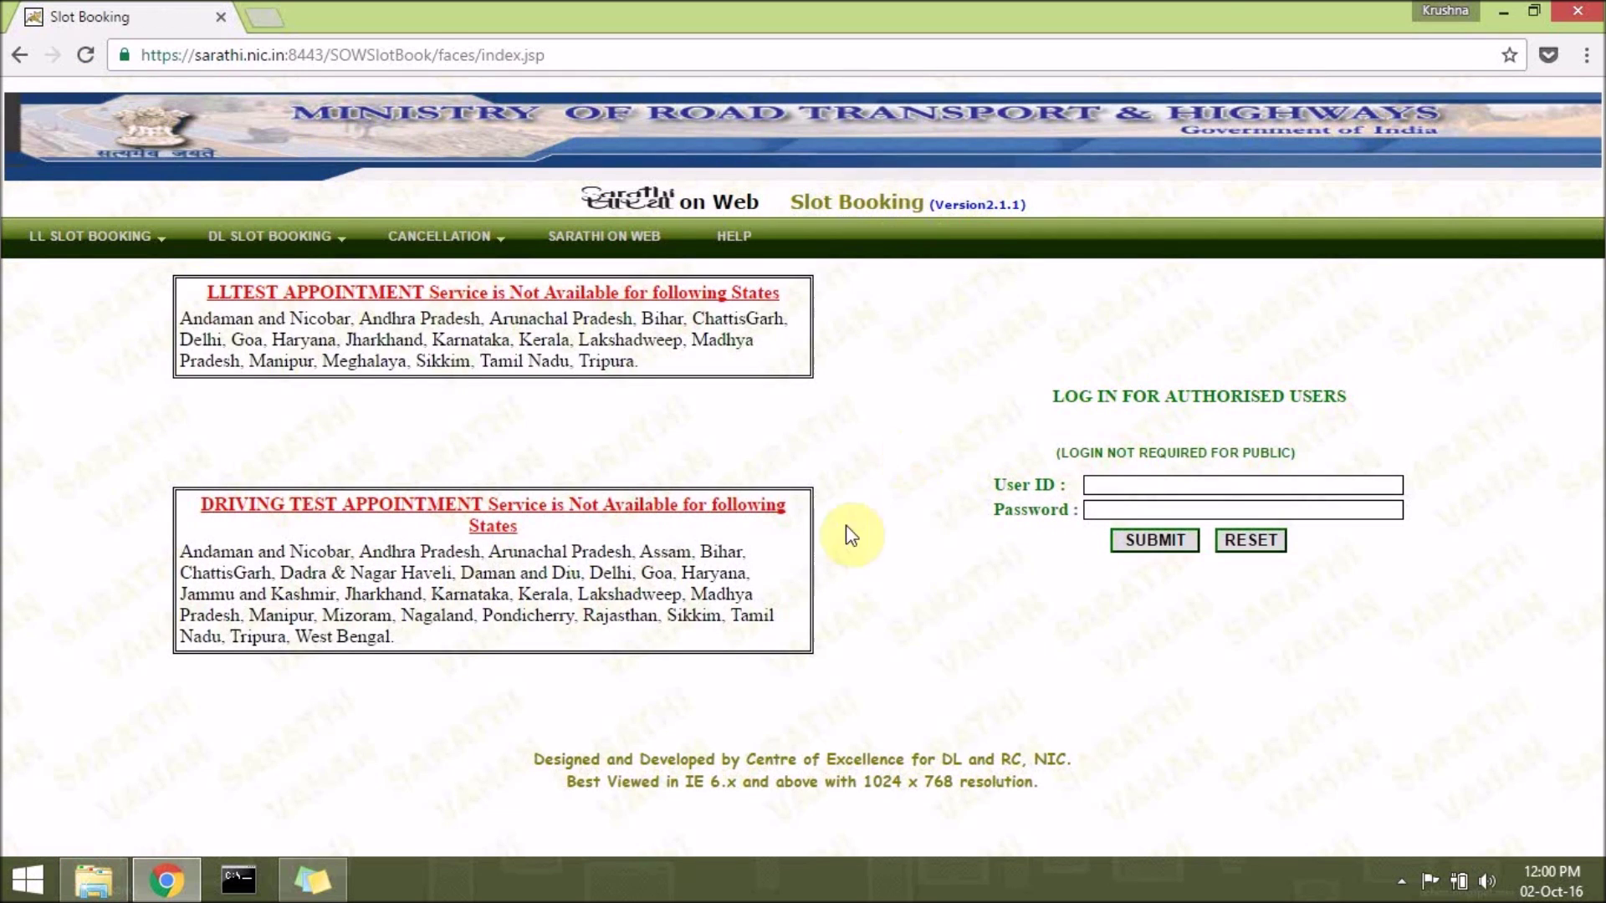
Choose LL TEST FOR ONLINE APPLICATIONS from the LL SLOT BOOKING menu.
{"action": "mouse_move", "coordinate": [62, 265]}
{"action": "mouse_move", "coordinate": [469, 252]}
{"action": "mouse_move", "coordinate": [28, 239]}
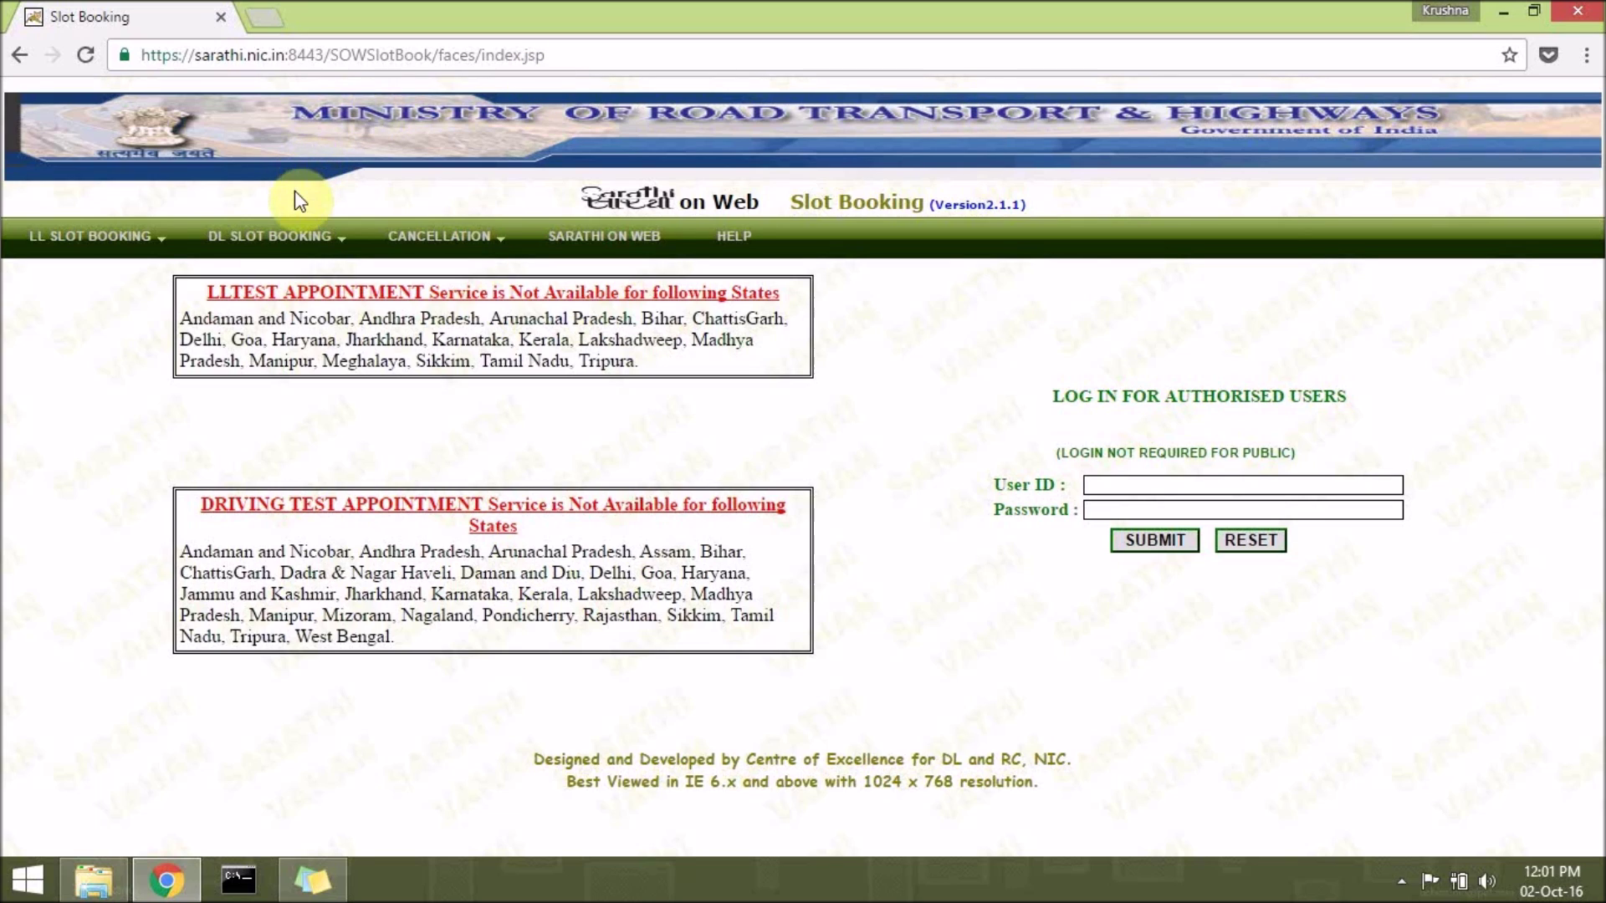
{"action": "mouse_move", "coordinate": [300, 241]}
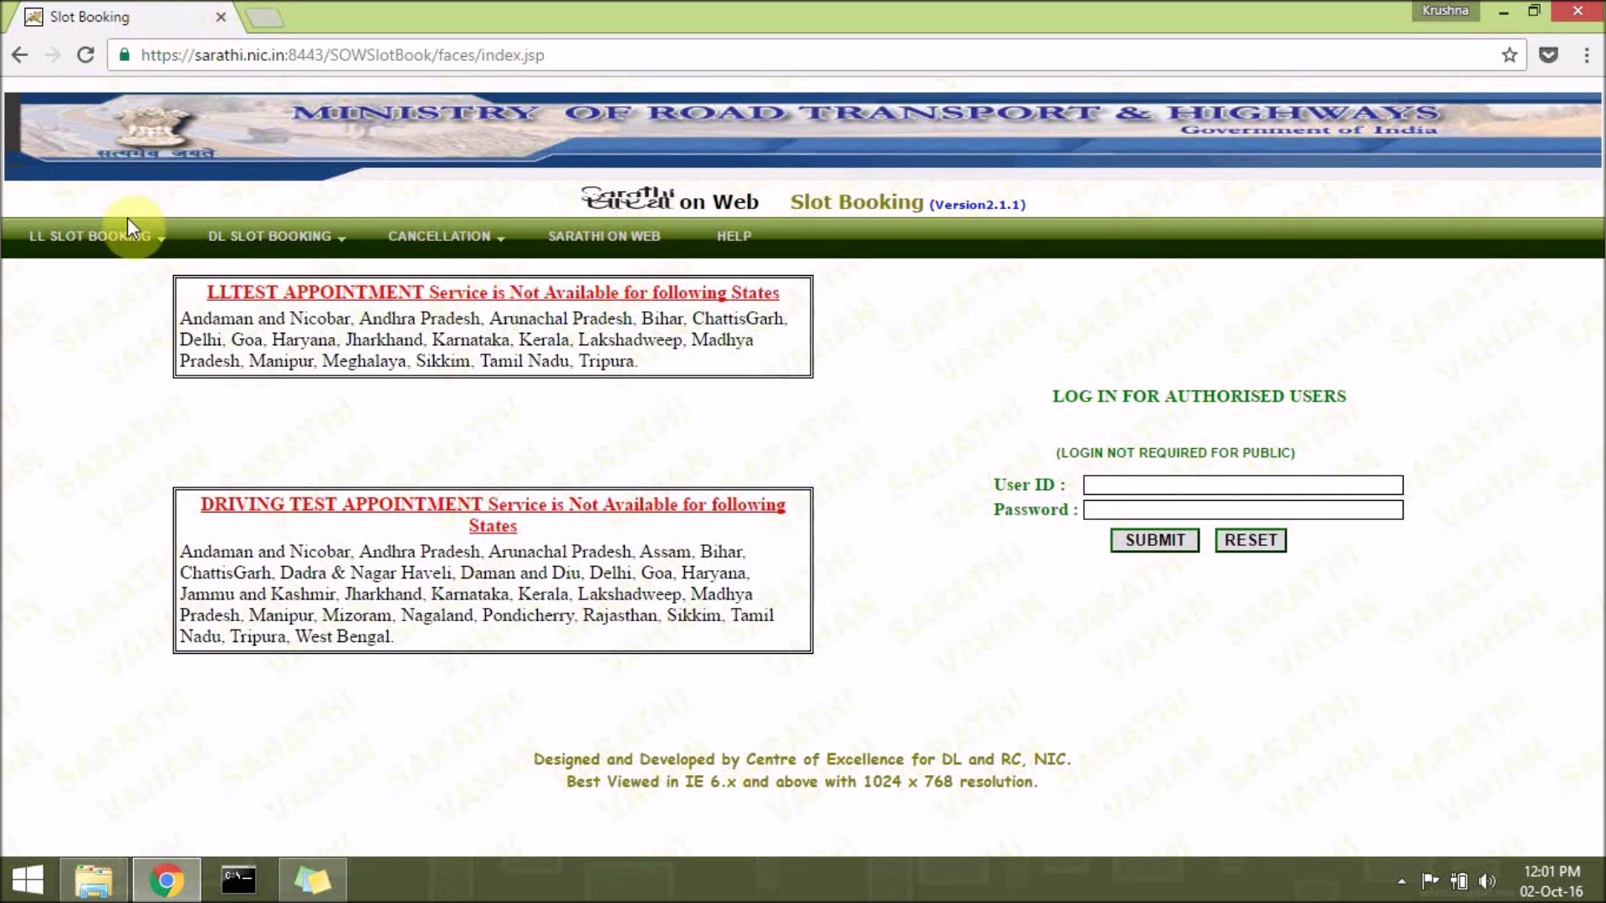
{"action": "mouse_move", "coordinate": [120, 248]}
{"action": "left_click", "coordinate": [112, 276]}
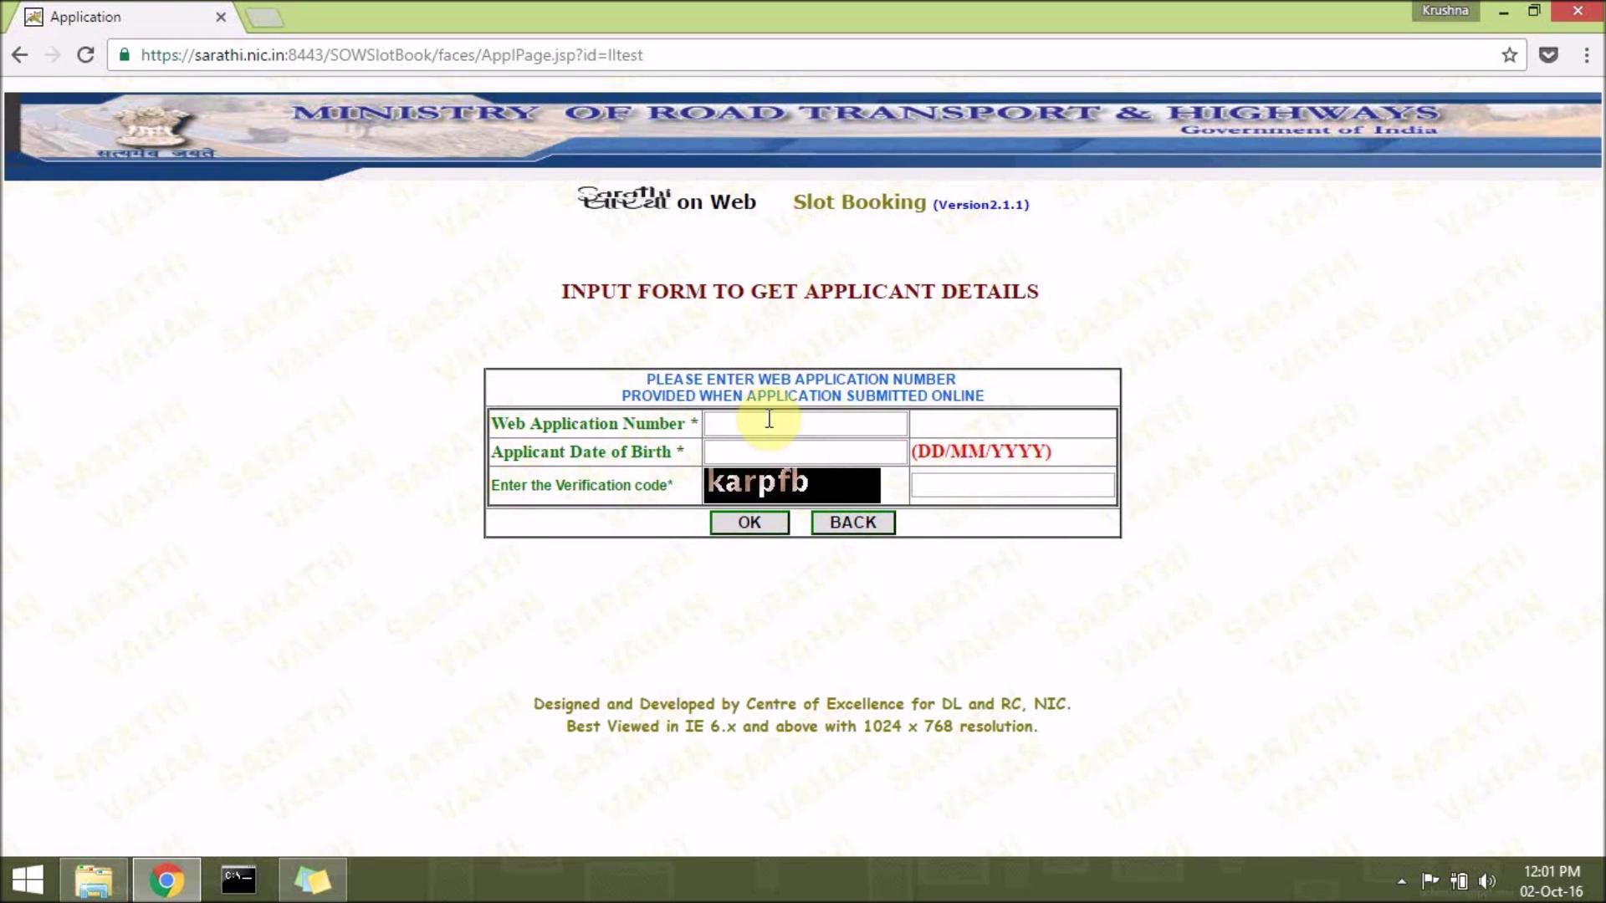
Copy the saved web application number from the note into the booking form.
{"action": "left_click", "coordinate": [312, 880]}
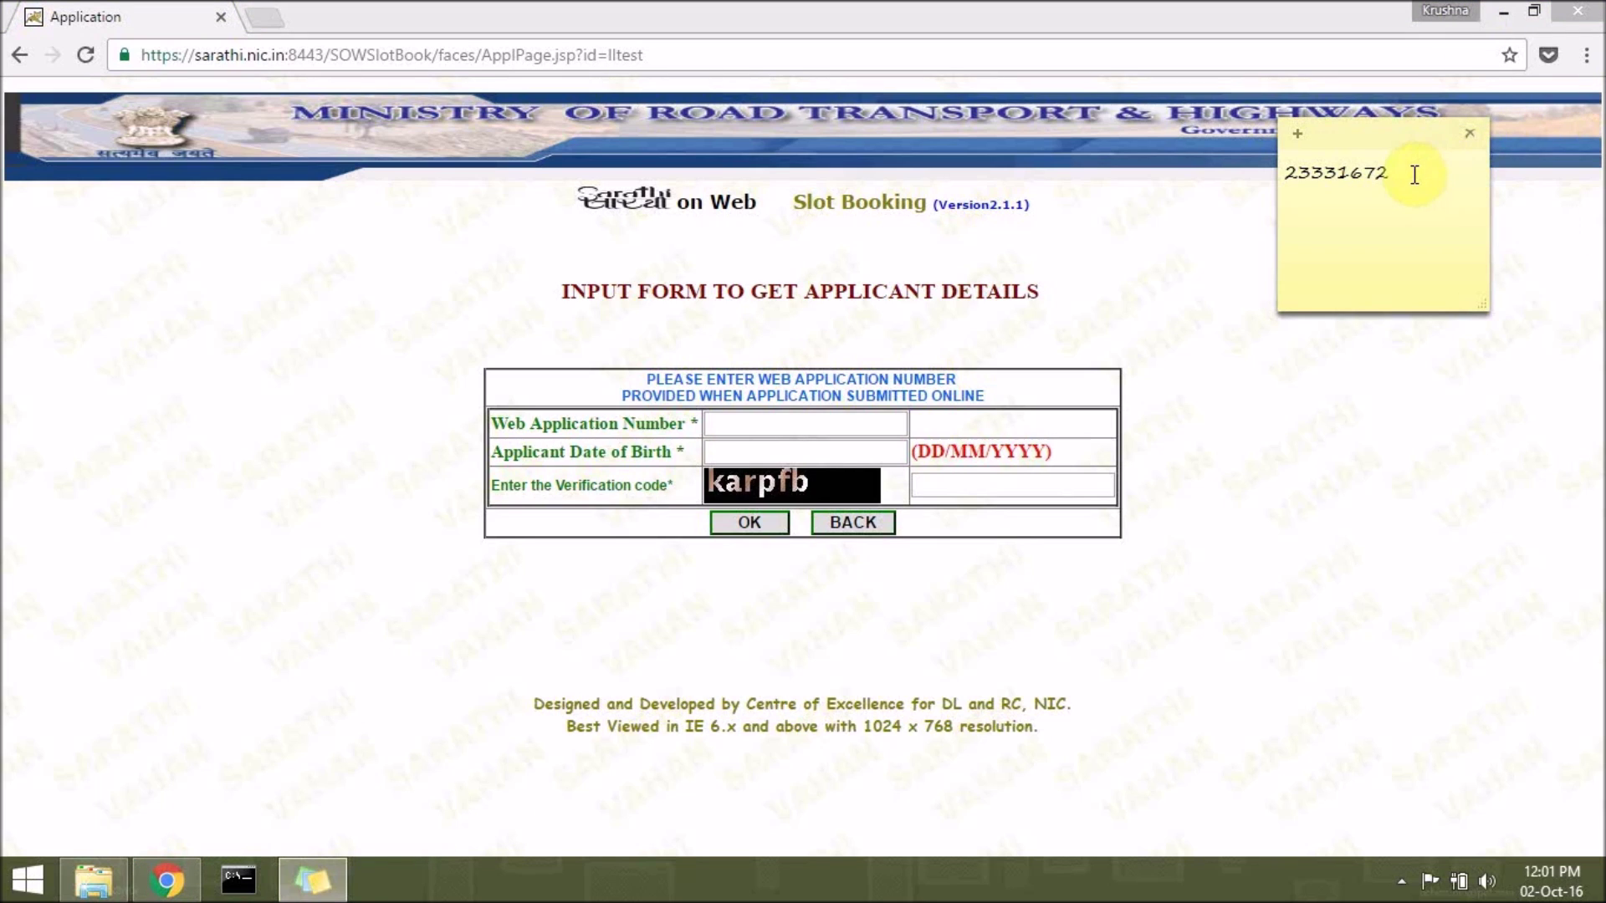
{"action": "left_click_drag", "start_coordinate": [1412, 171], "coordinate": [1229, 216]}
{"action": "key", "text": "ctrl+c"}
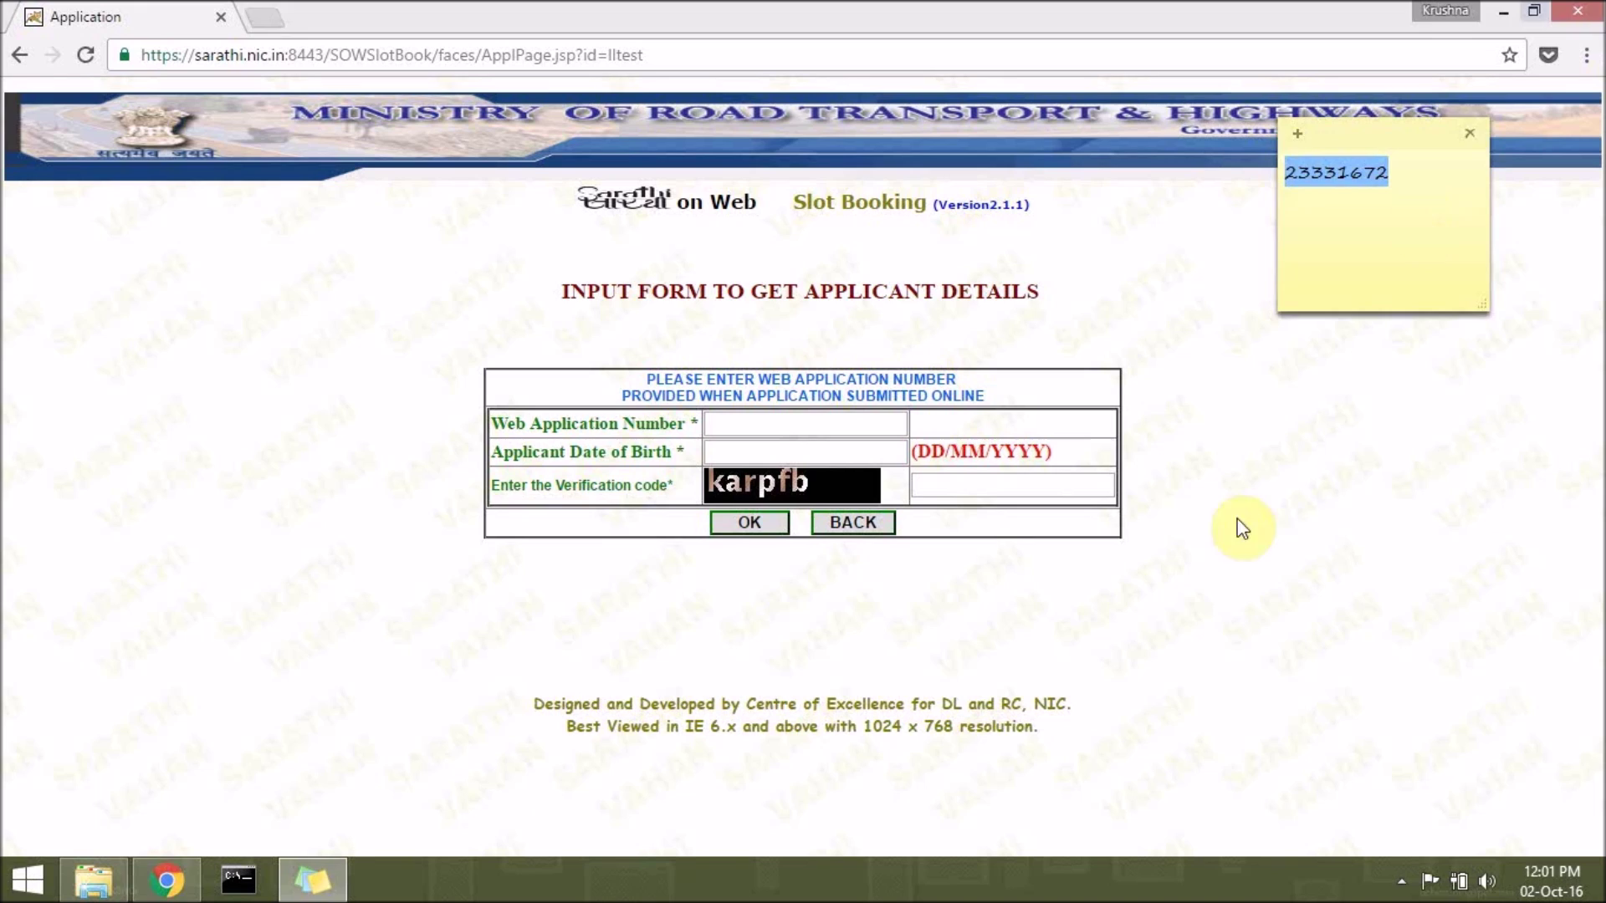
{"action": "left_click", "coordinate": [1246, 533]}
{"action": "left_click", "coordinate": [786, 423]}
{"action": "key", "text": "ctrl+v"}
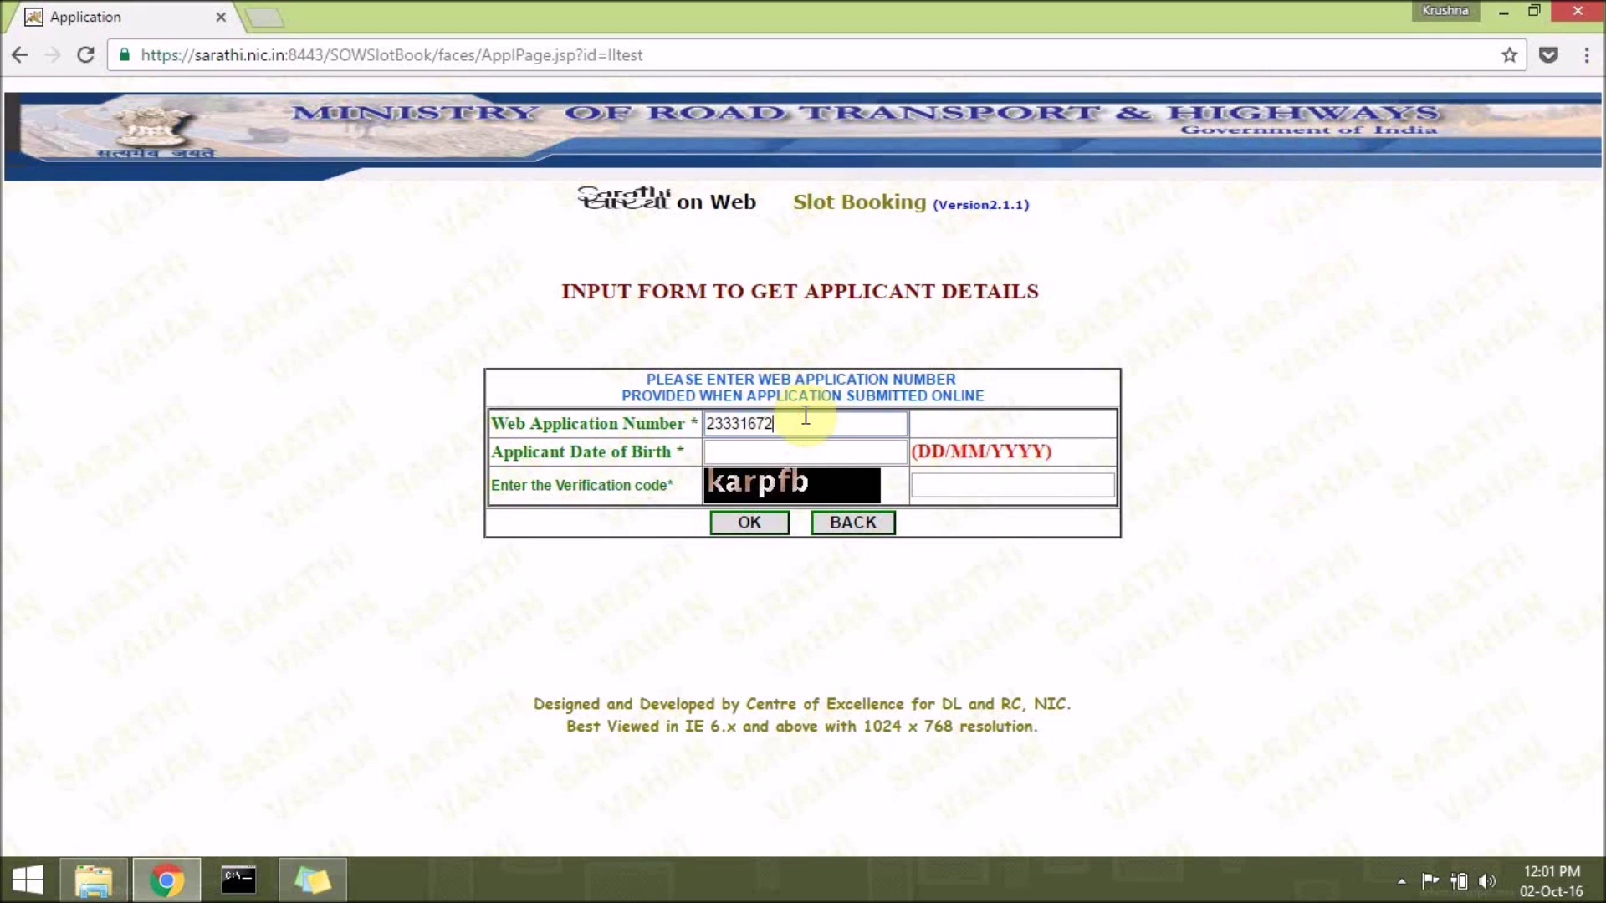
Enter the applicant's date of birth and the verification code, then submit with OK.
{"action": "left_click", "coordinate": [786, 452]}
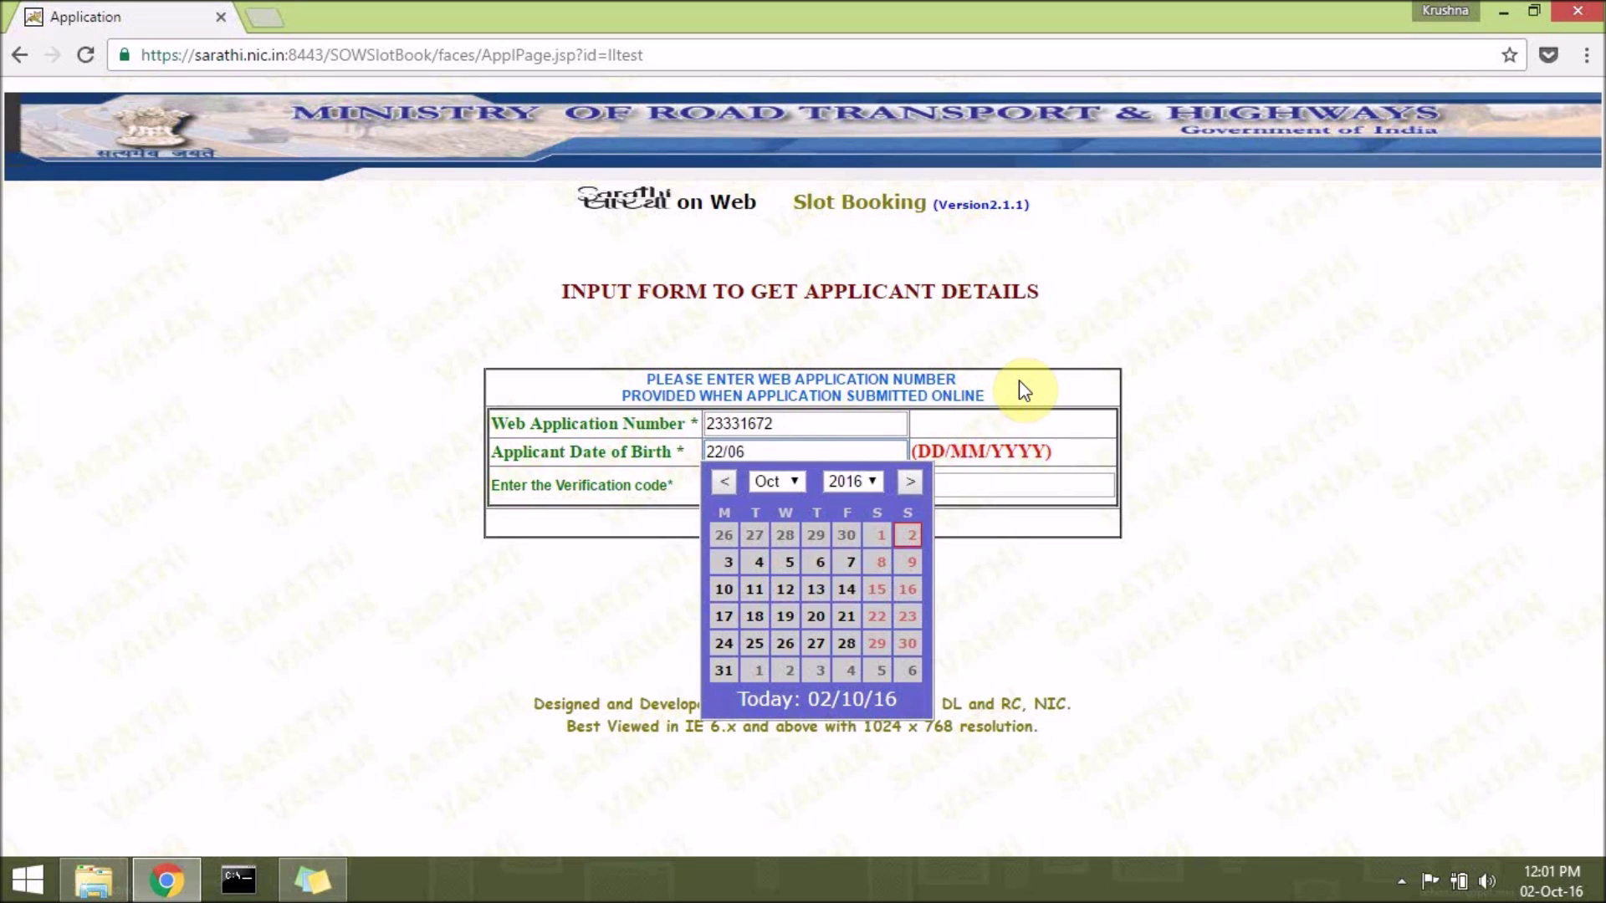
{"action": "type", "text": "996"}
{"action": "left_click", "coordinate": [1259, 555]}
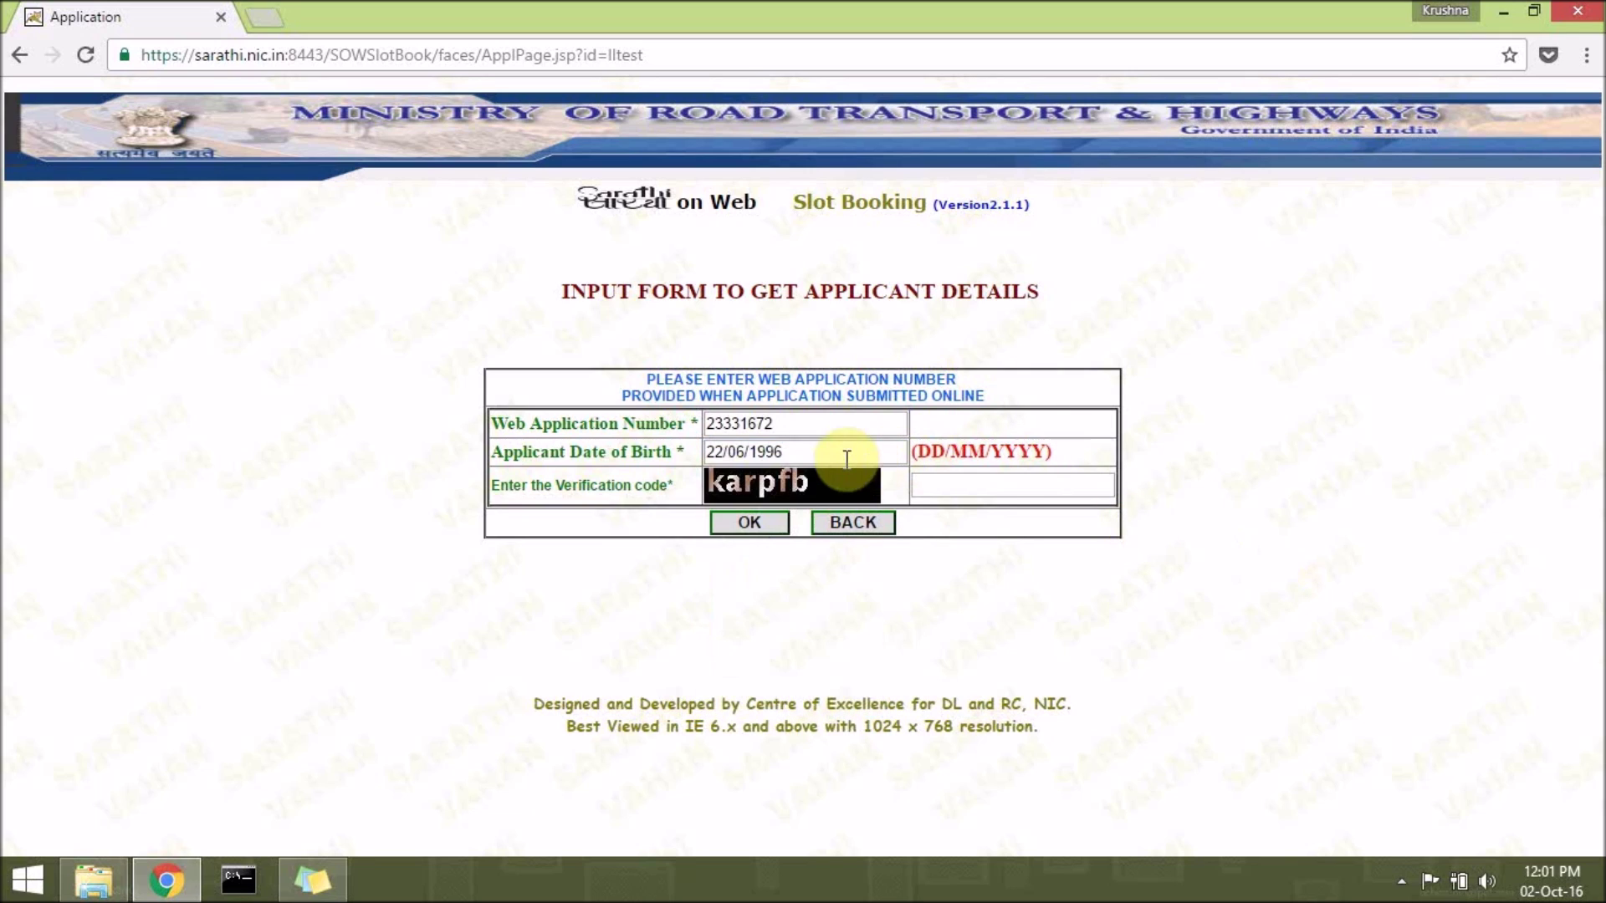
{"action": "left_click", "coordinate": [946, 483]}
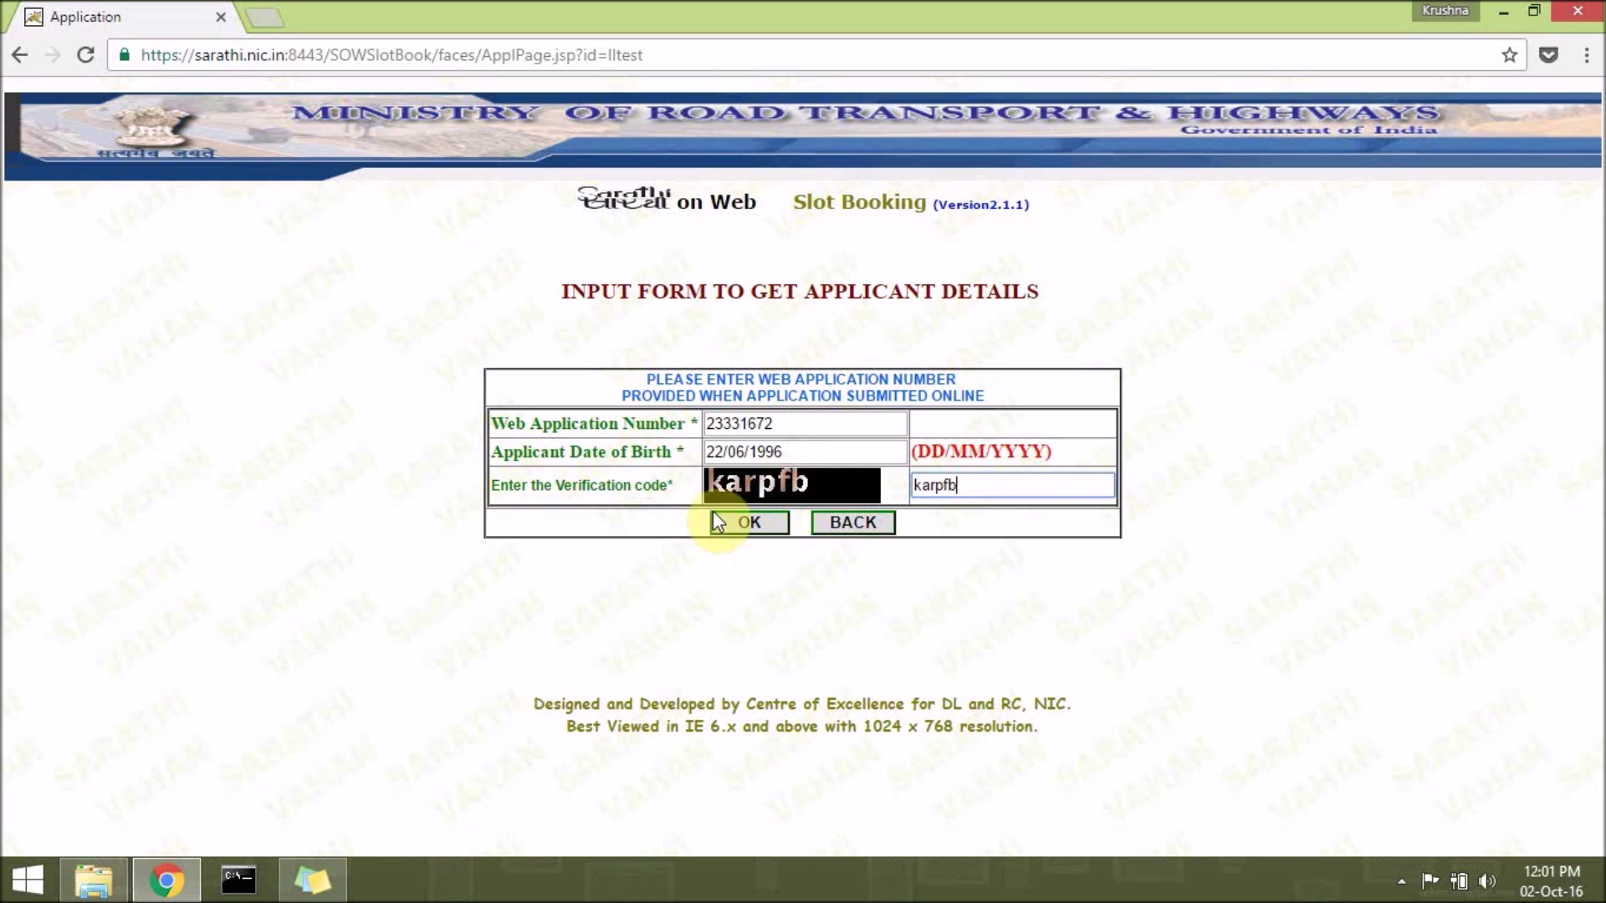
{"action": "left_click", "coordinate": [746, 522]}
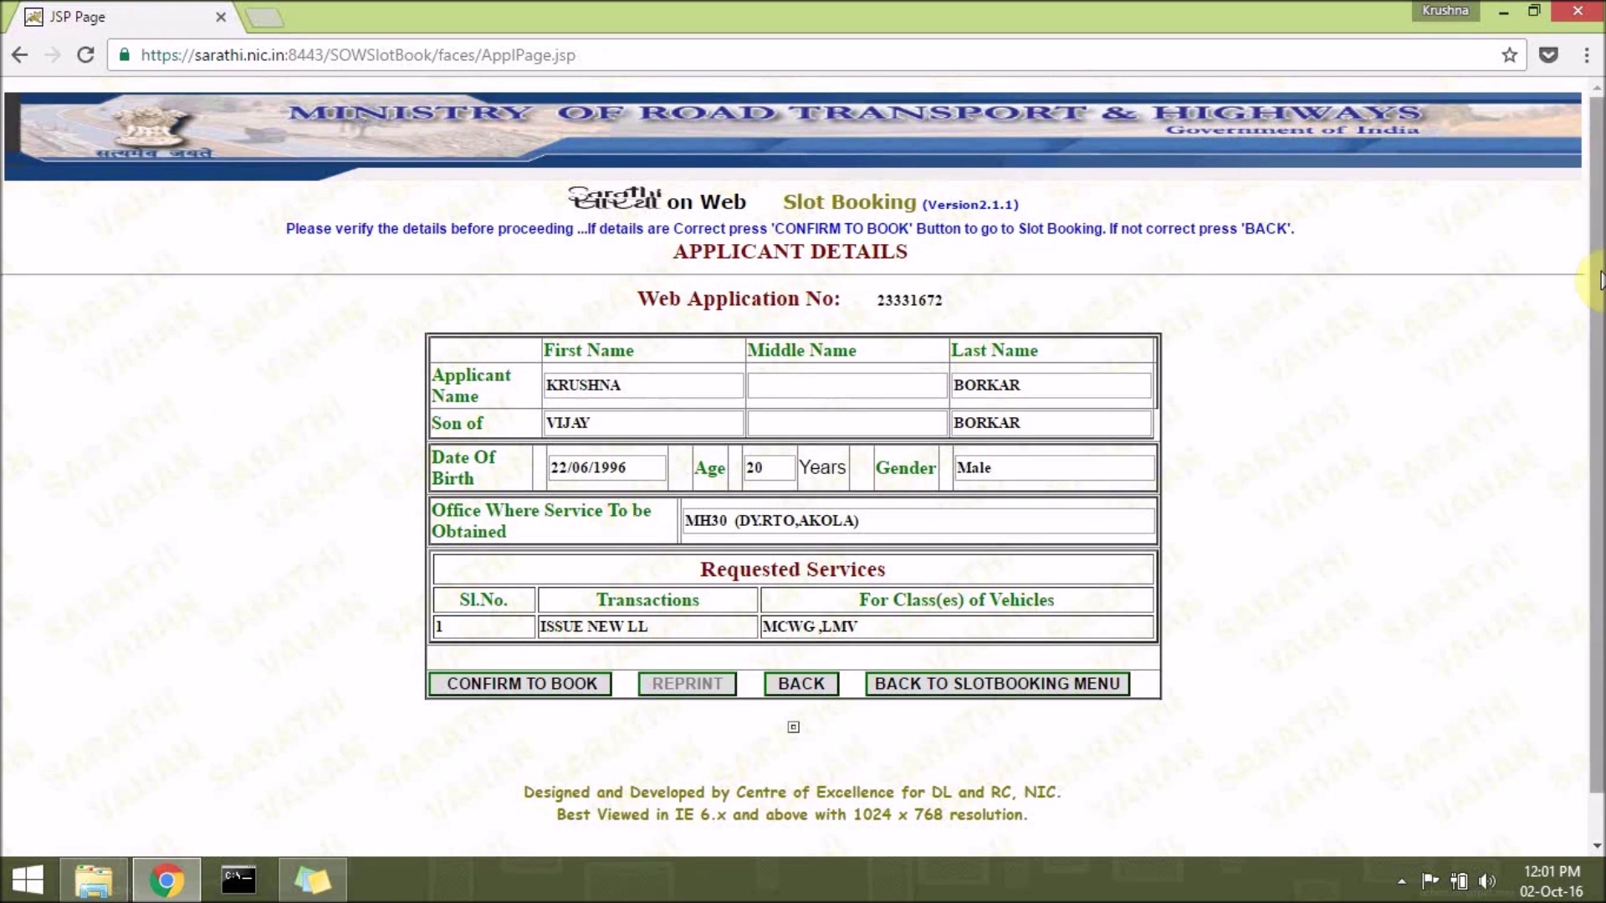
Review the MH30 Akola, Issue New LL (MCWG, LMV) details and confirm to book.
{"action": "scroll", "coordinate": [1593, 180], "scroll_direction": "down", "scroll_amount": 1}
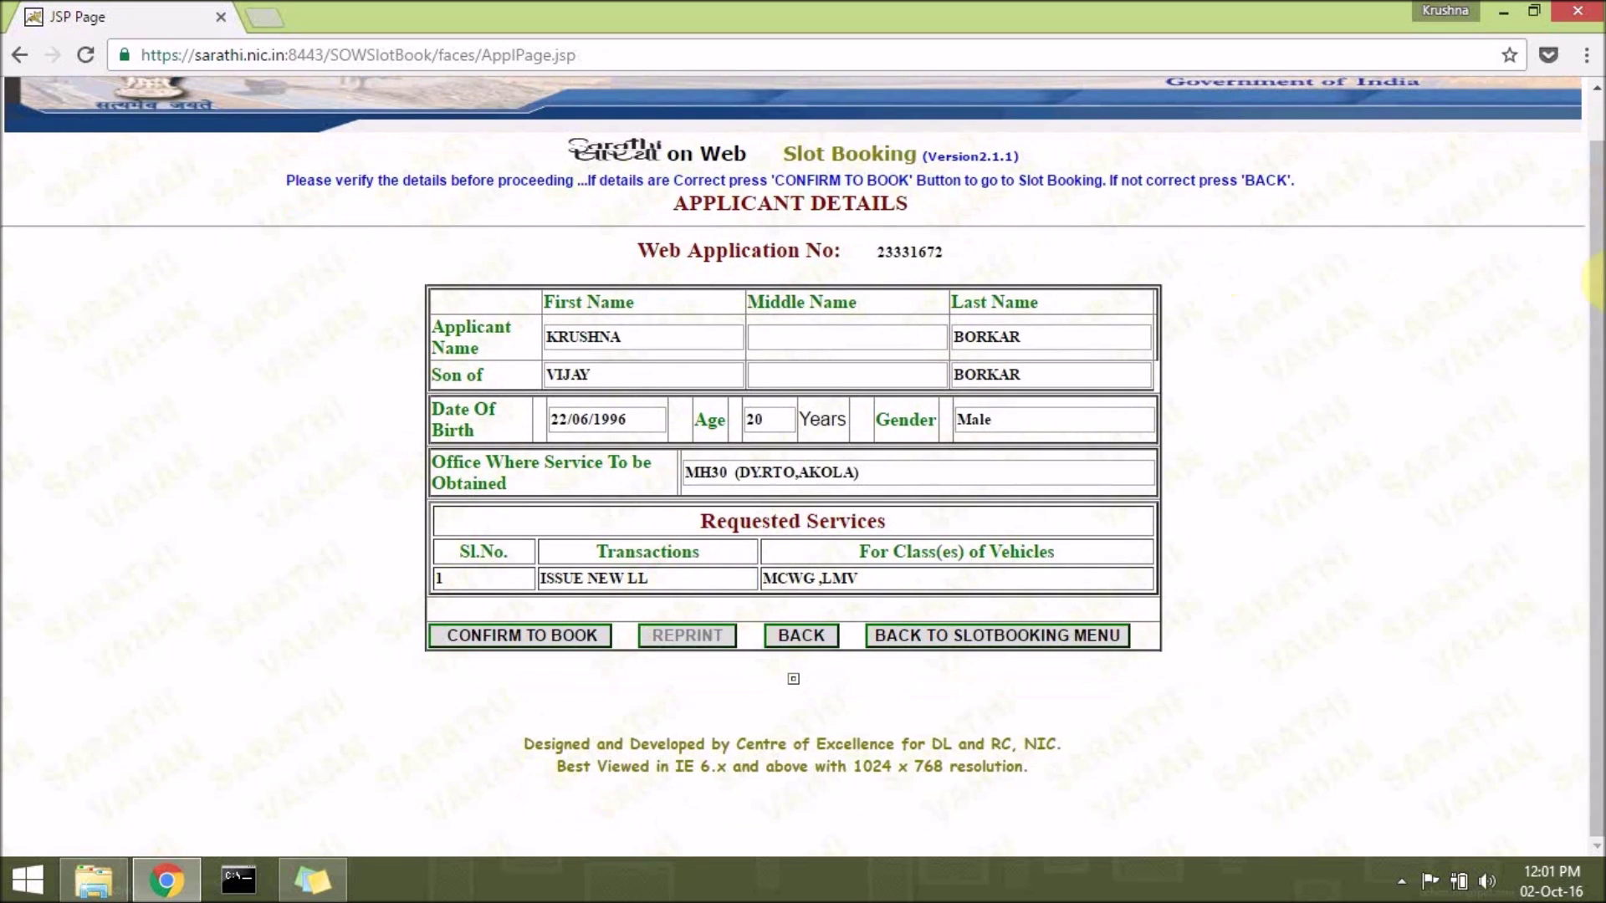
{"action": "scroll", "coordinate": [1596, 239], "scroll_direction": "up", "scroll_amount": 1}
{"action": "scroll", "coordinate": [1595, 238], "scroll_direction": "down", "scroll_amount": 1}
{"action": "left_click", "coordinate": [586, 638]}
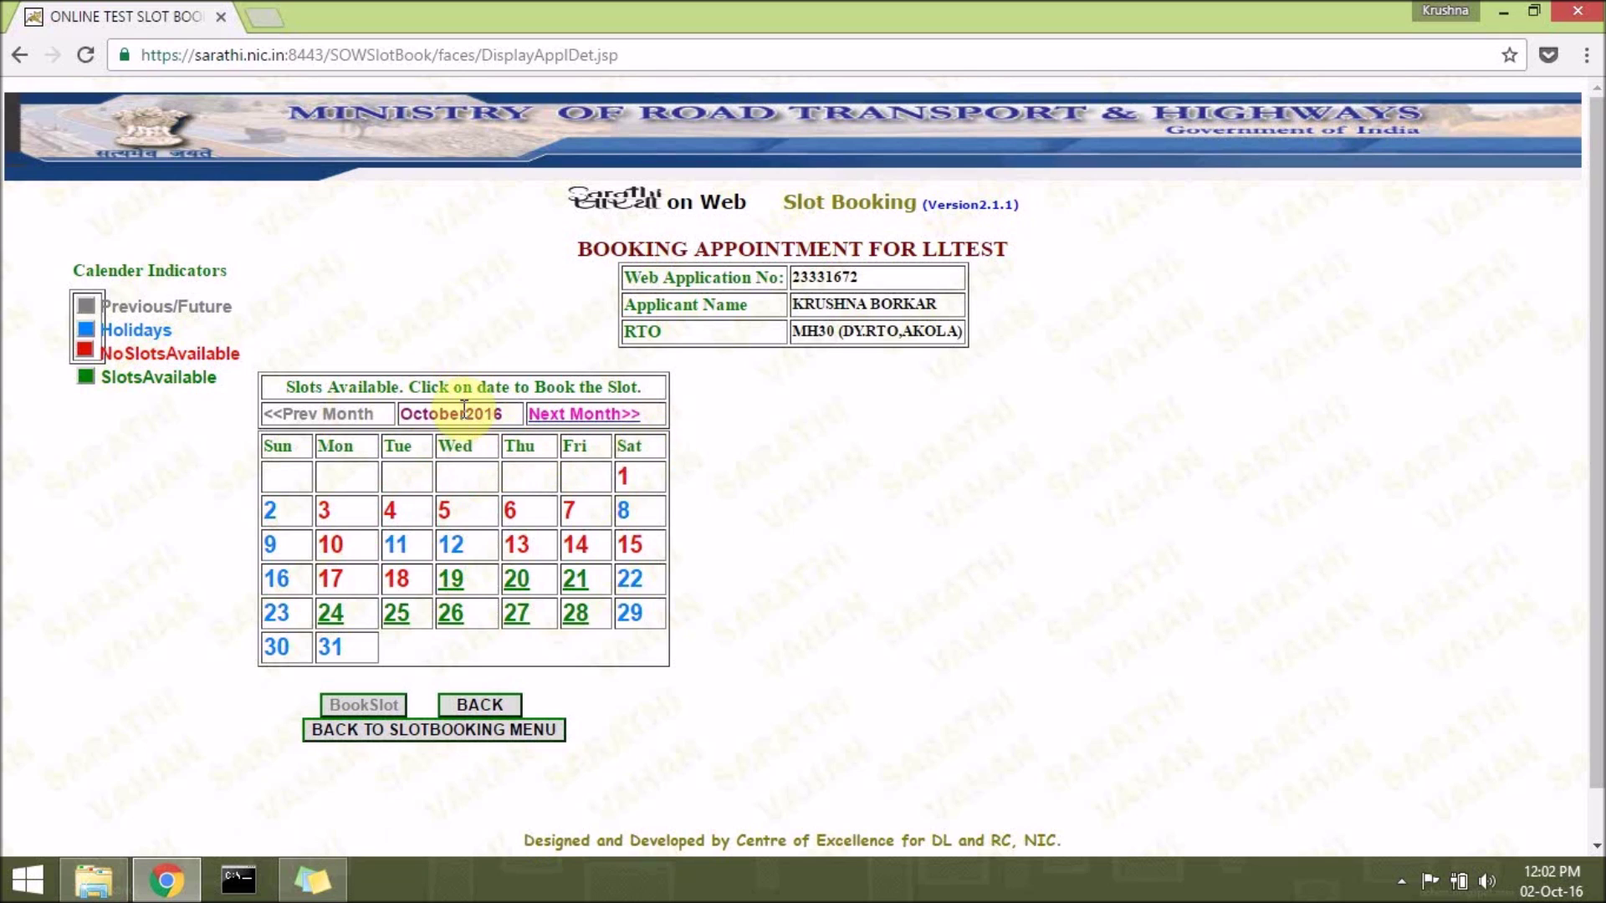
Book the LL test for 19 October 2016 in the 11.00AM-12.00PM slot.
{"action": "left_click", "coordinate": [462, 579]}
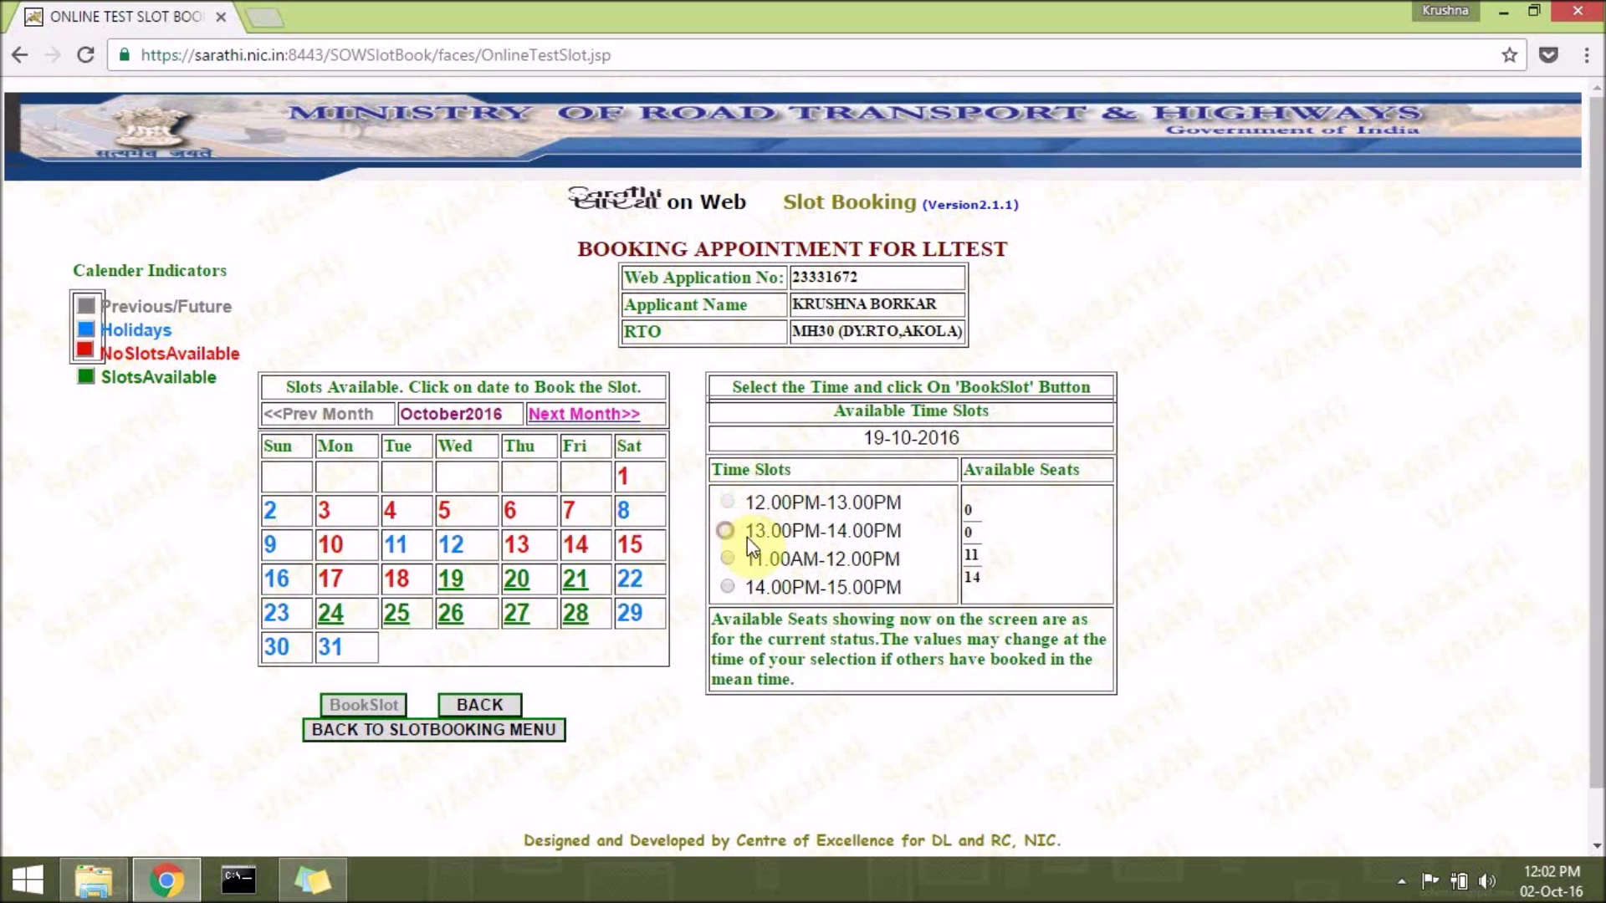
{"action": "left_click", "coordinate": [752, 470]}
{"action": "left_click", "coordinate": [726, 559]}
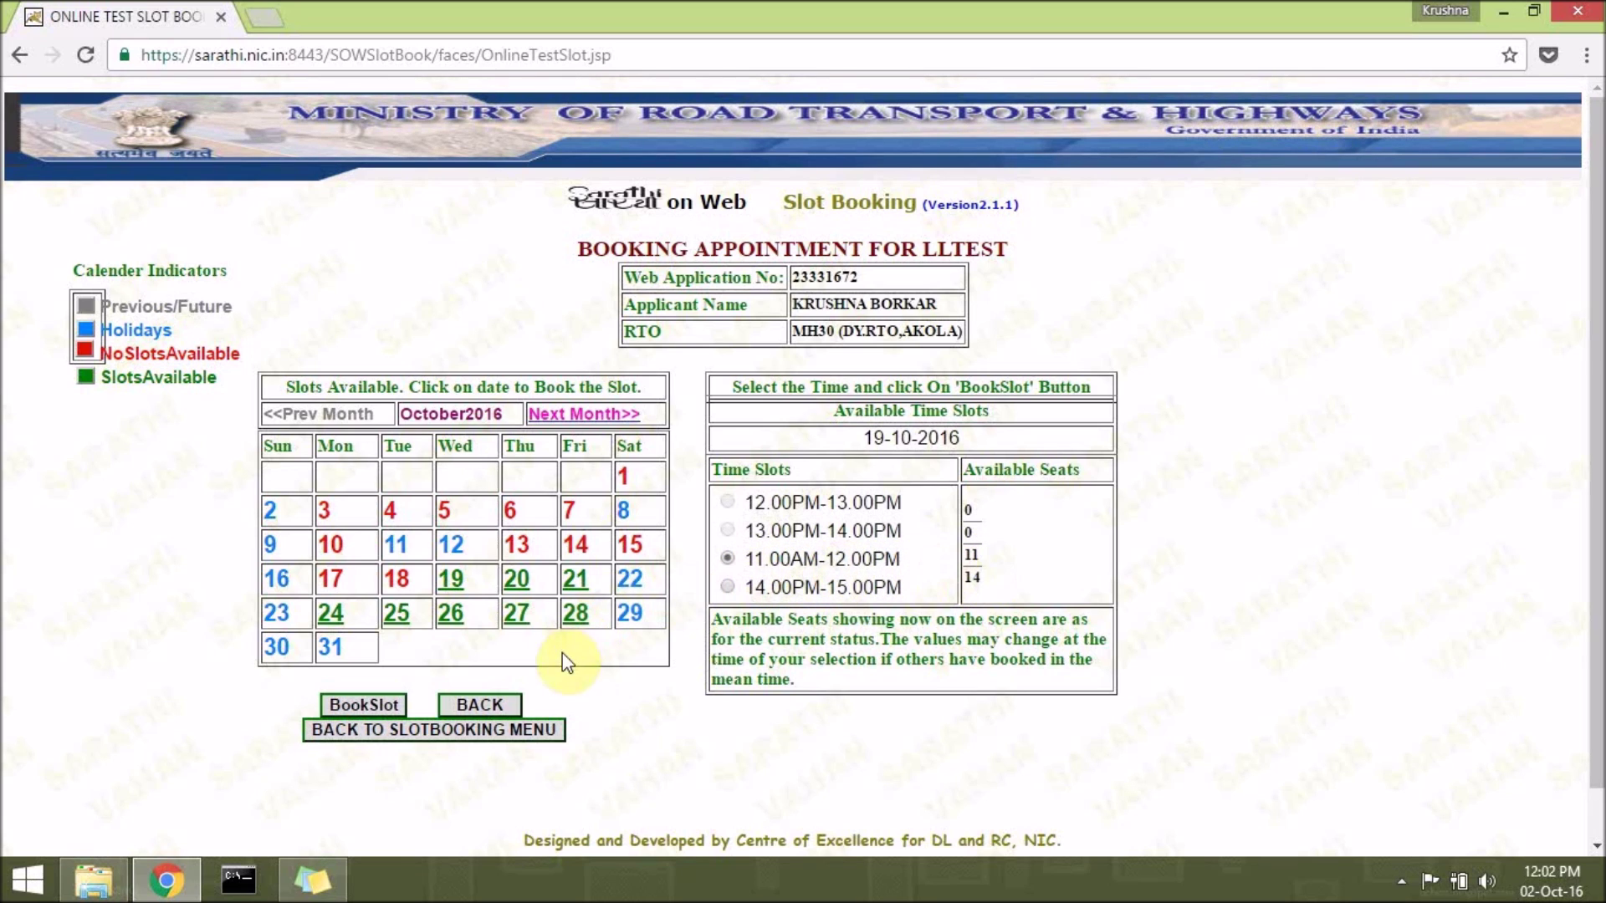
{"action": "left_click", "coordinate": [389, 704]}
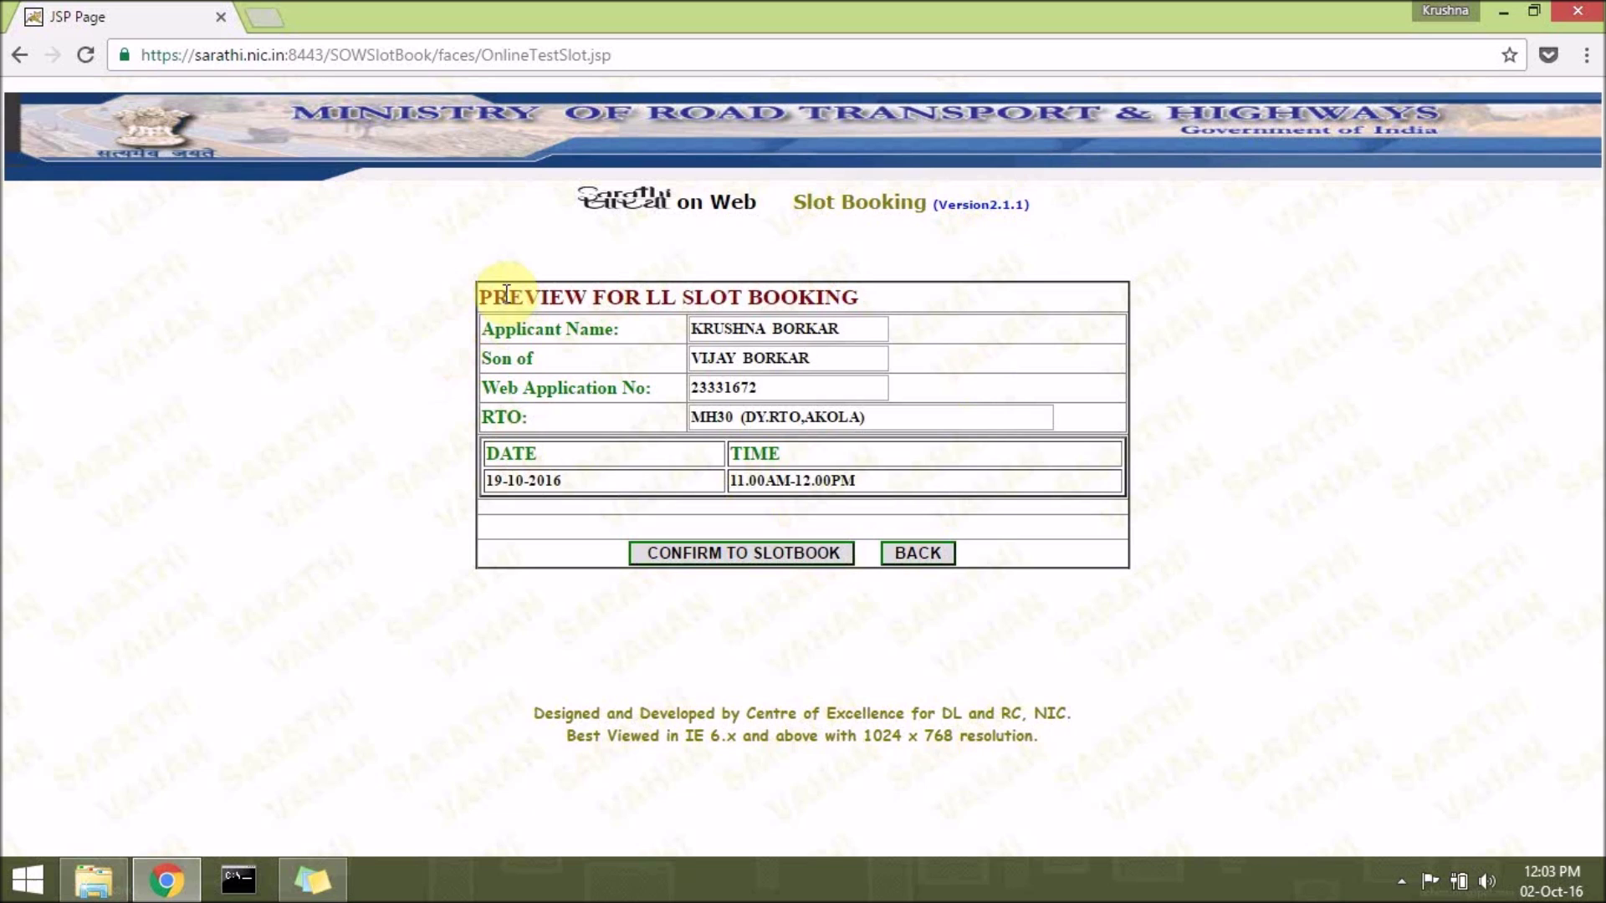
Confirm the previewed LL test slot of 19-10-2016, 11.00AM-12.00PM.
{"action": "left_click", "coordinate": [881, 328]}
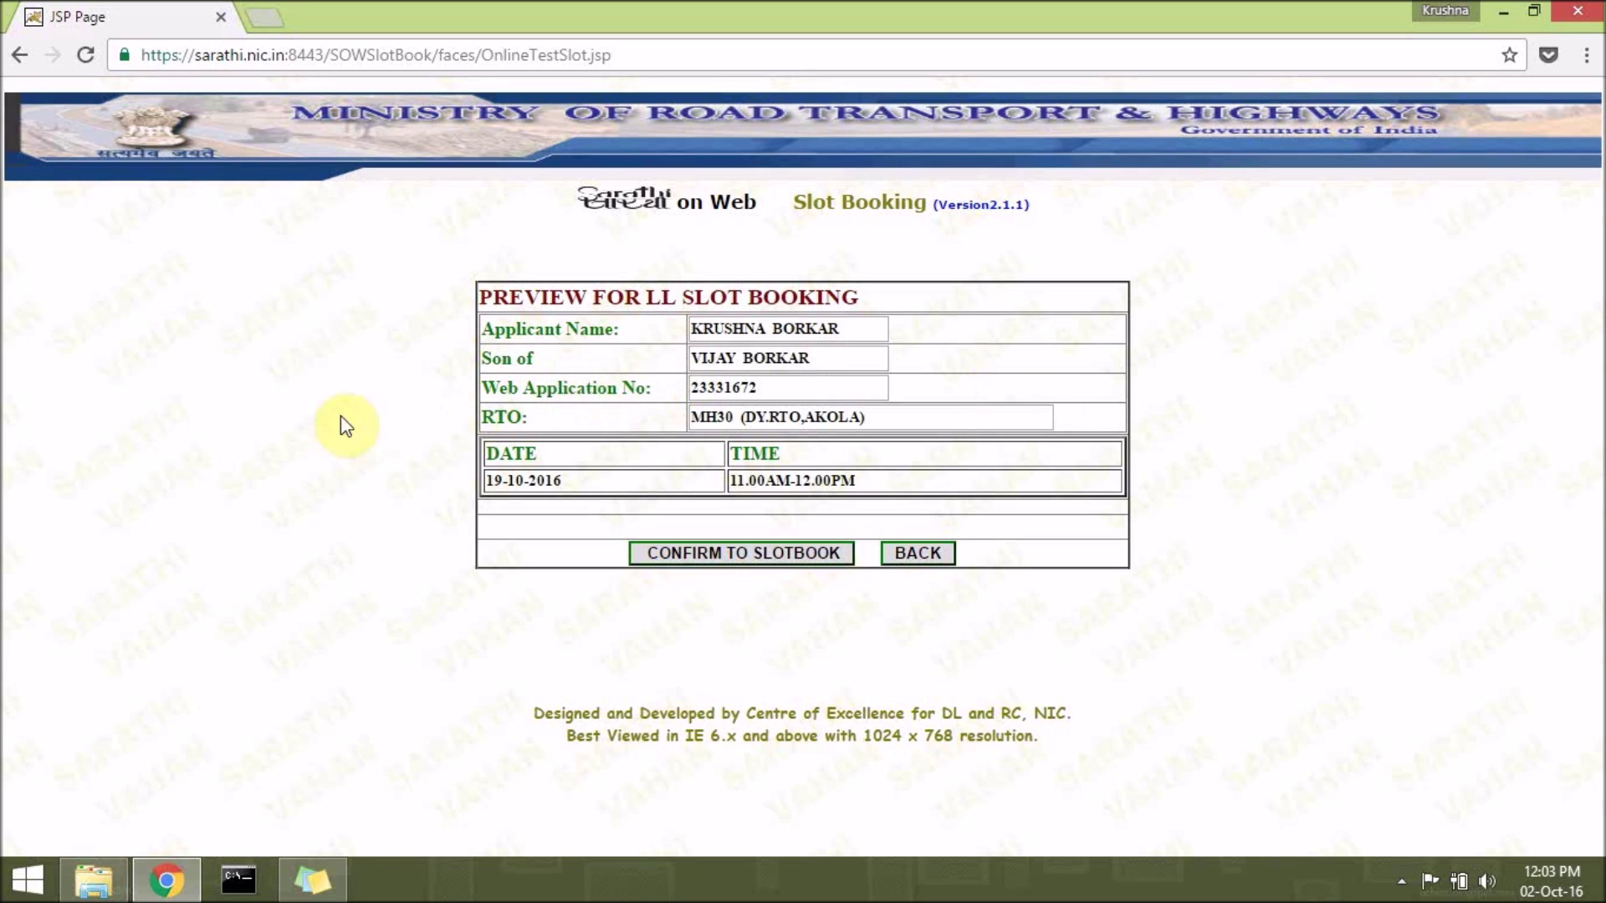
{"action": "left_click", "coordinate": [766, 559]}
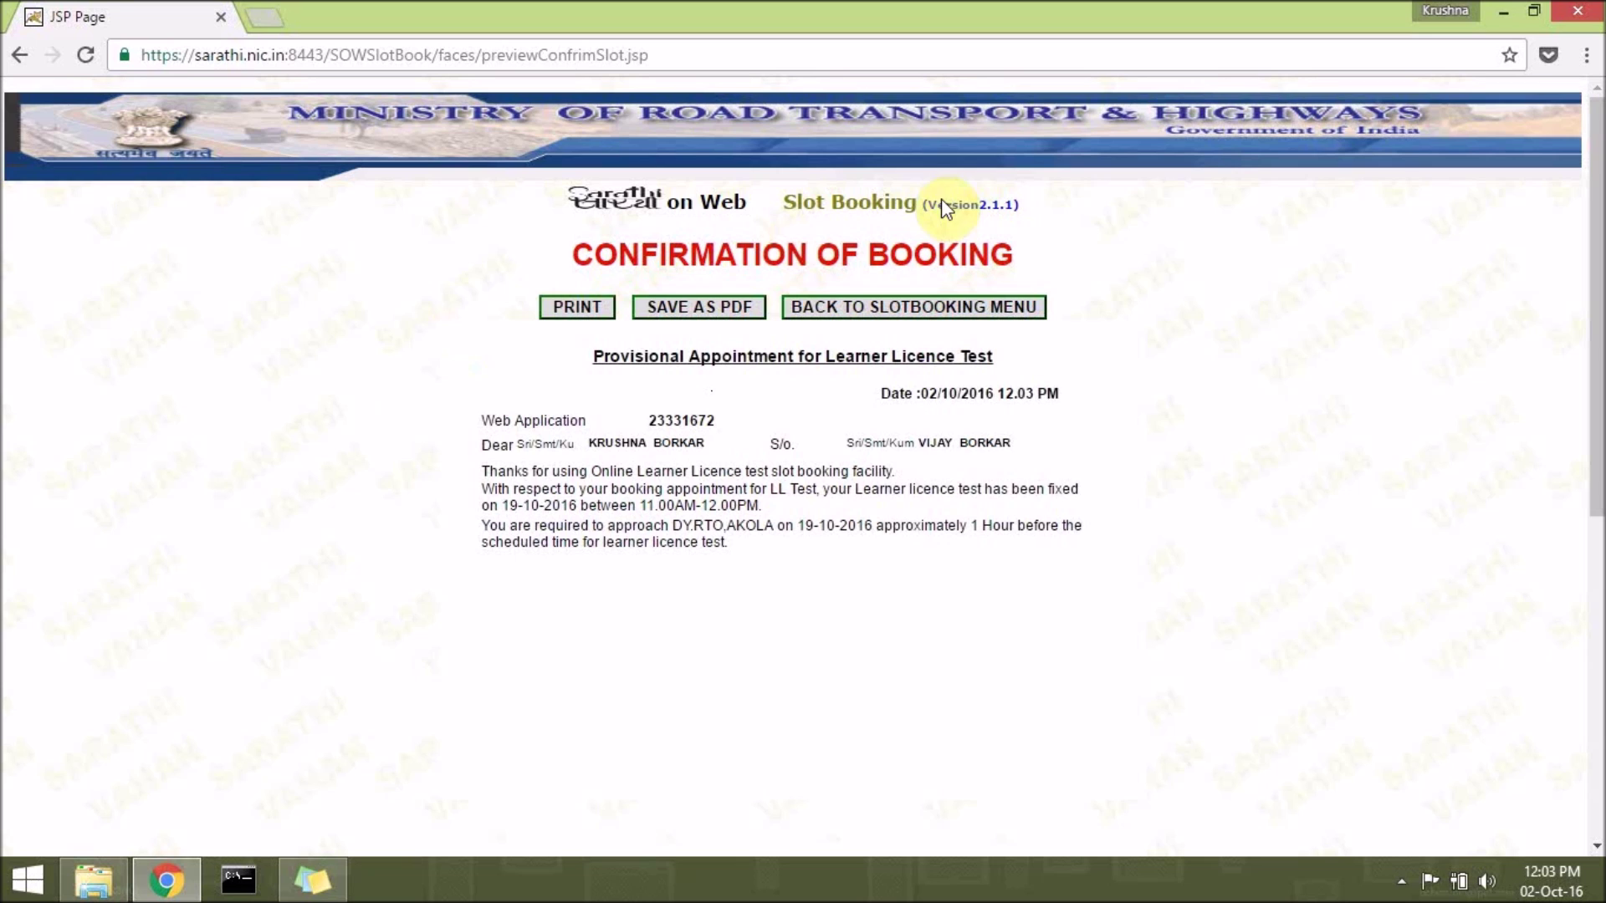
Save the booking confirmation as a PDF and go back to the Slot Booking menu.
{"action": "left_click", "coordinate": [674, 306]}
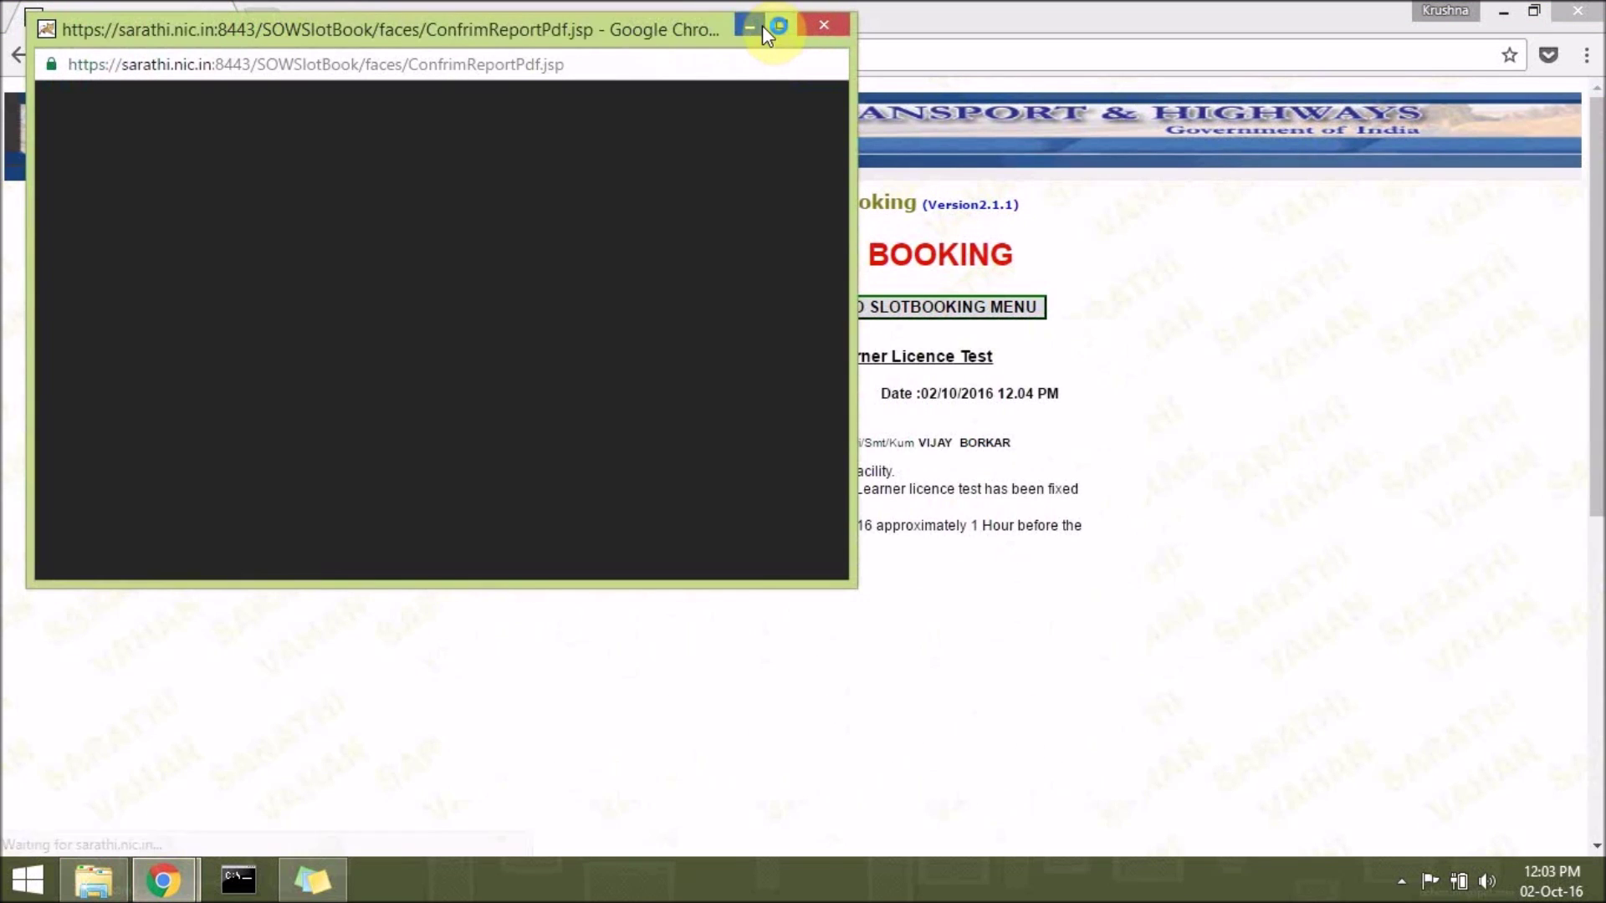
{"action": "left_click", "coordinate": [759, 26]}
{"action": "left_click", "coordinate": [852, 308]}
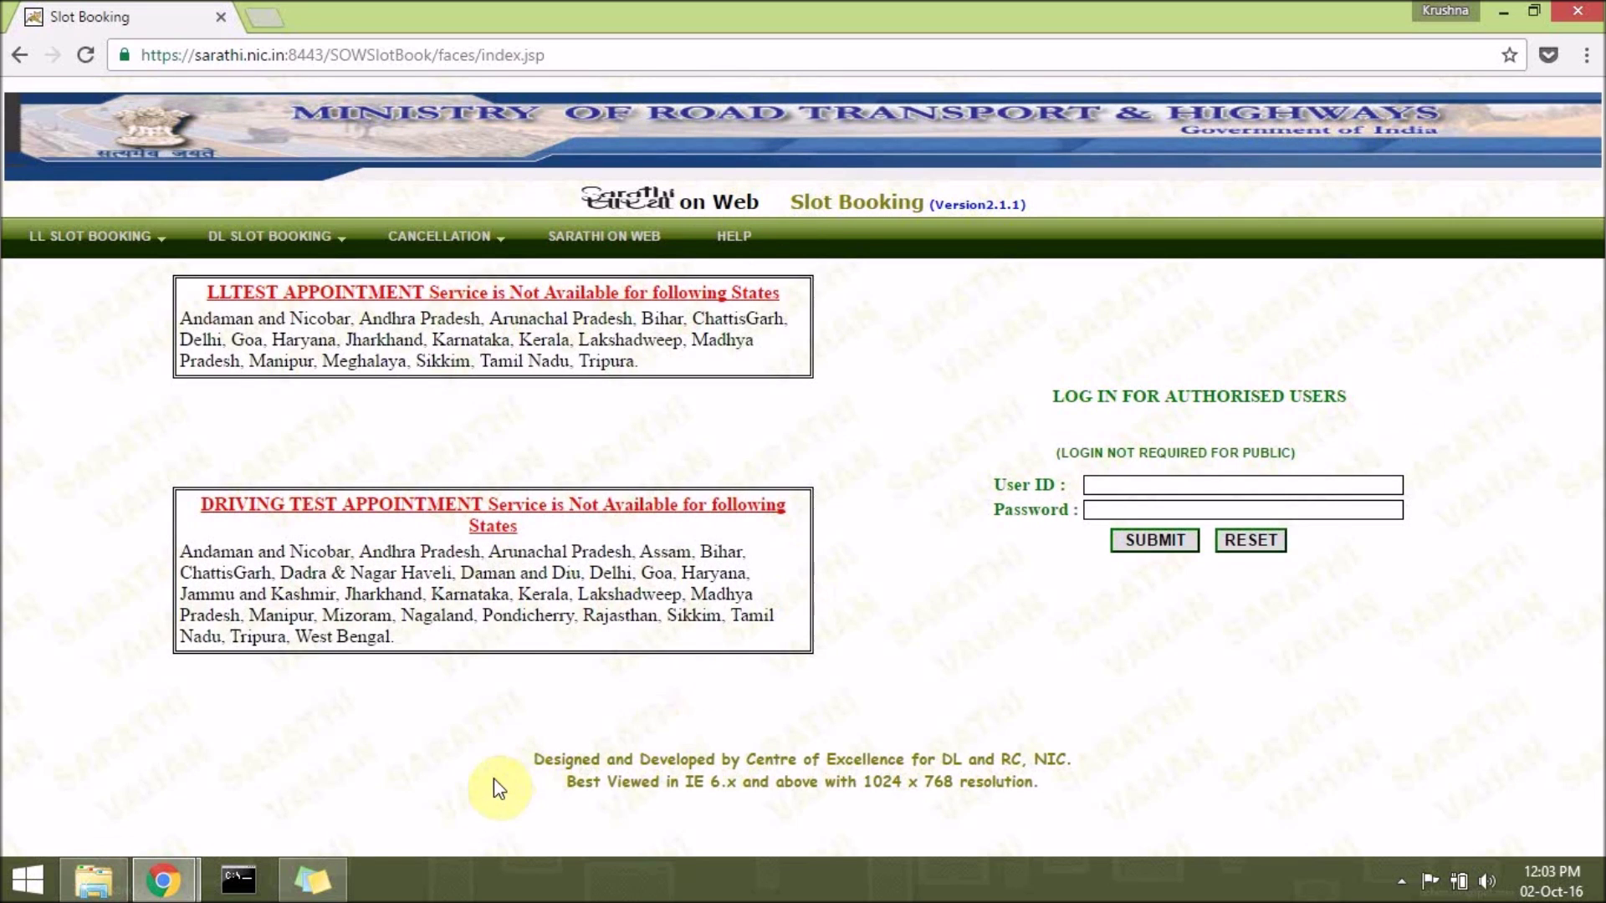
{"action": "left_click_drag", "start_coordinate": [544, 763], "coordinate": [1014, 796]}
{"action": "left_click", "coordinate": [1158, 796]}
{"action": "left_click", "coordinate": [331, 874]}
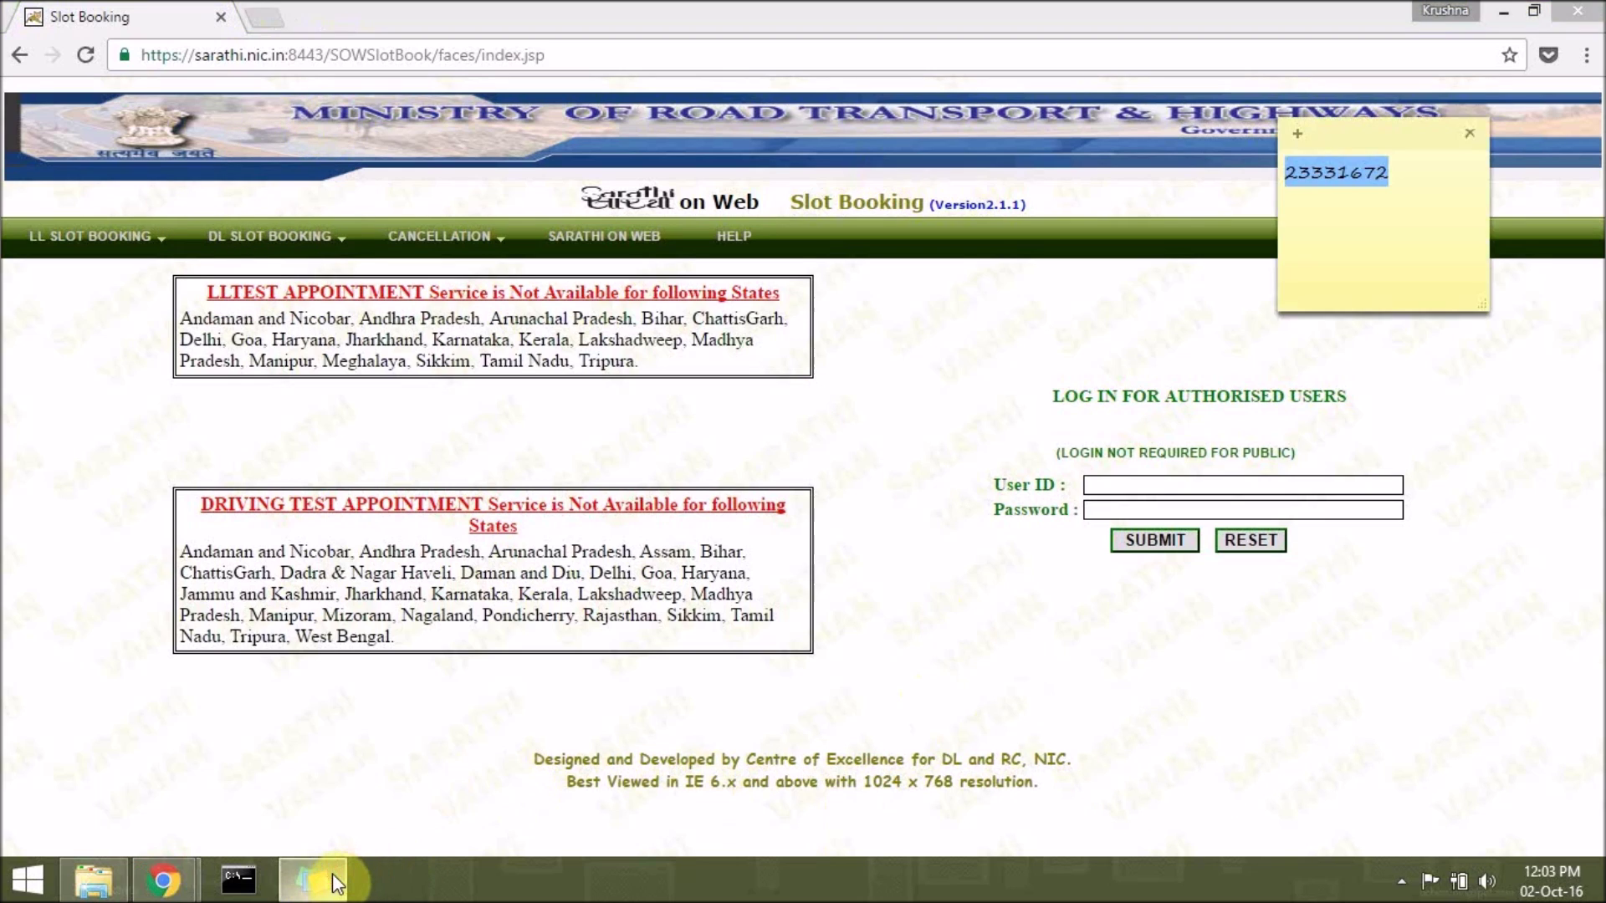
{"action": "left_click", "coordinate": [333, 873]}
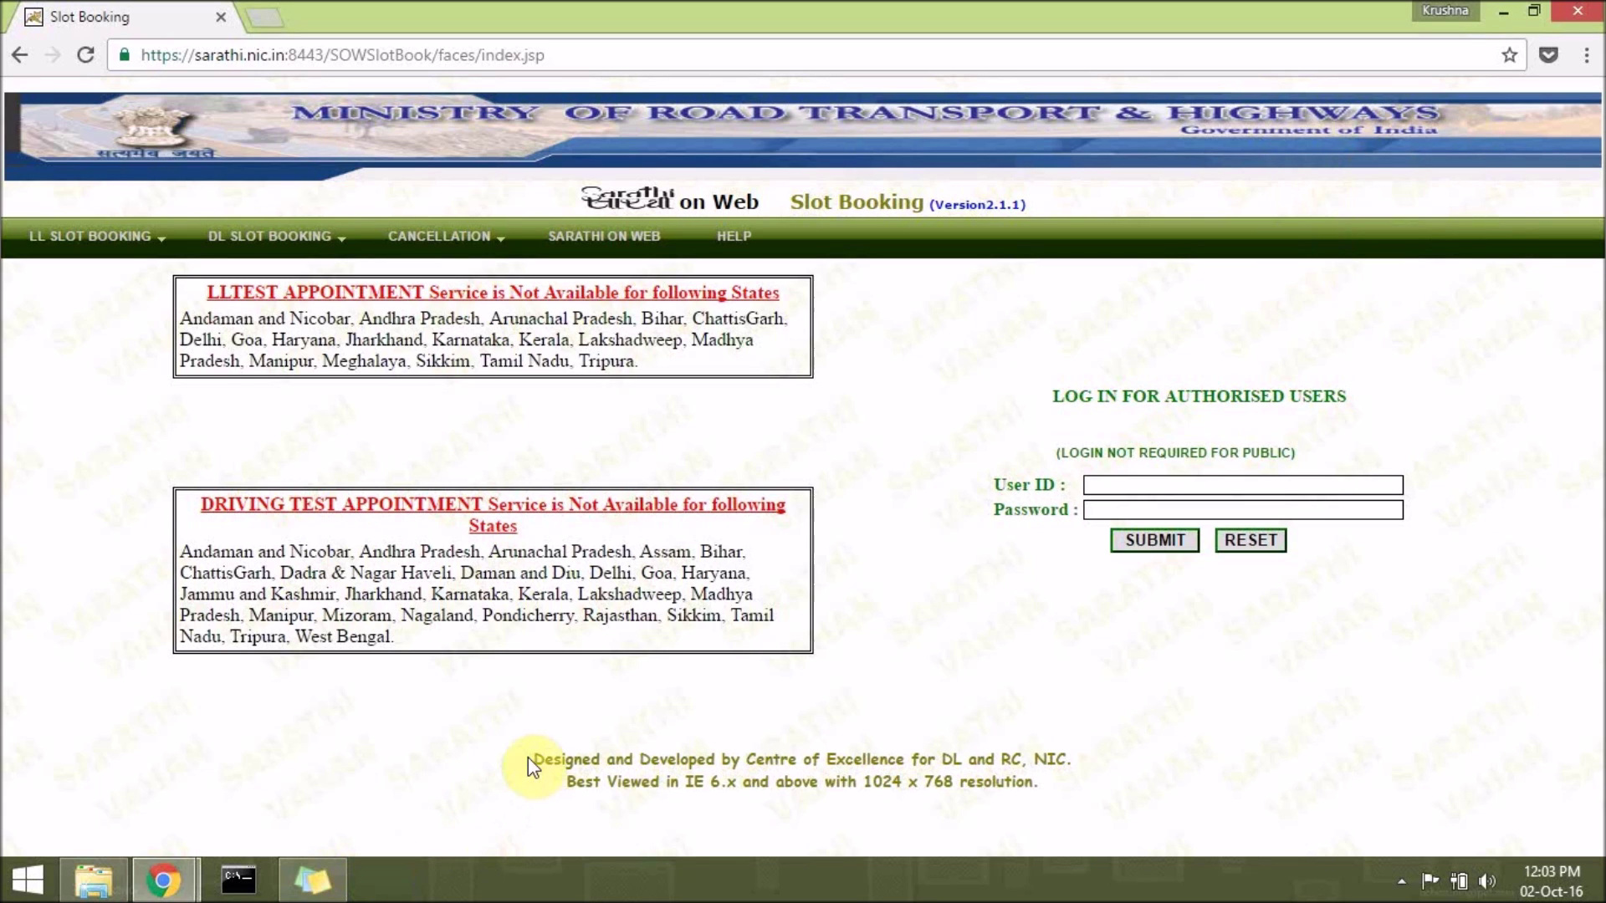
{"action": "left_click_drag", "start_coordinate": [541, 754], "coordinate": [1097, 785]}
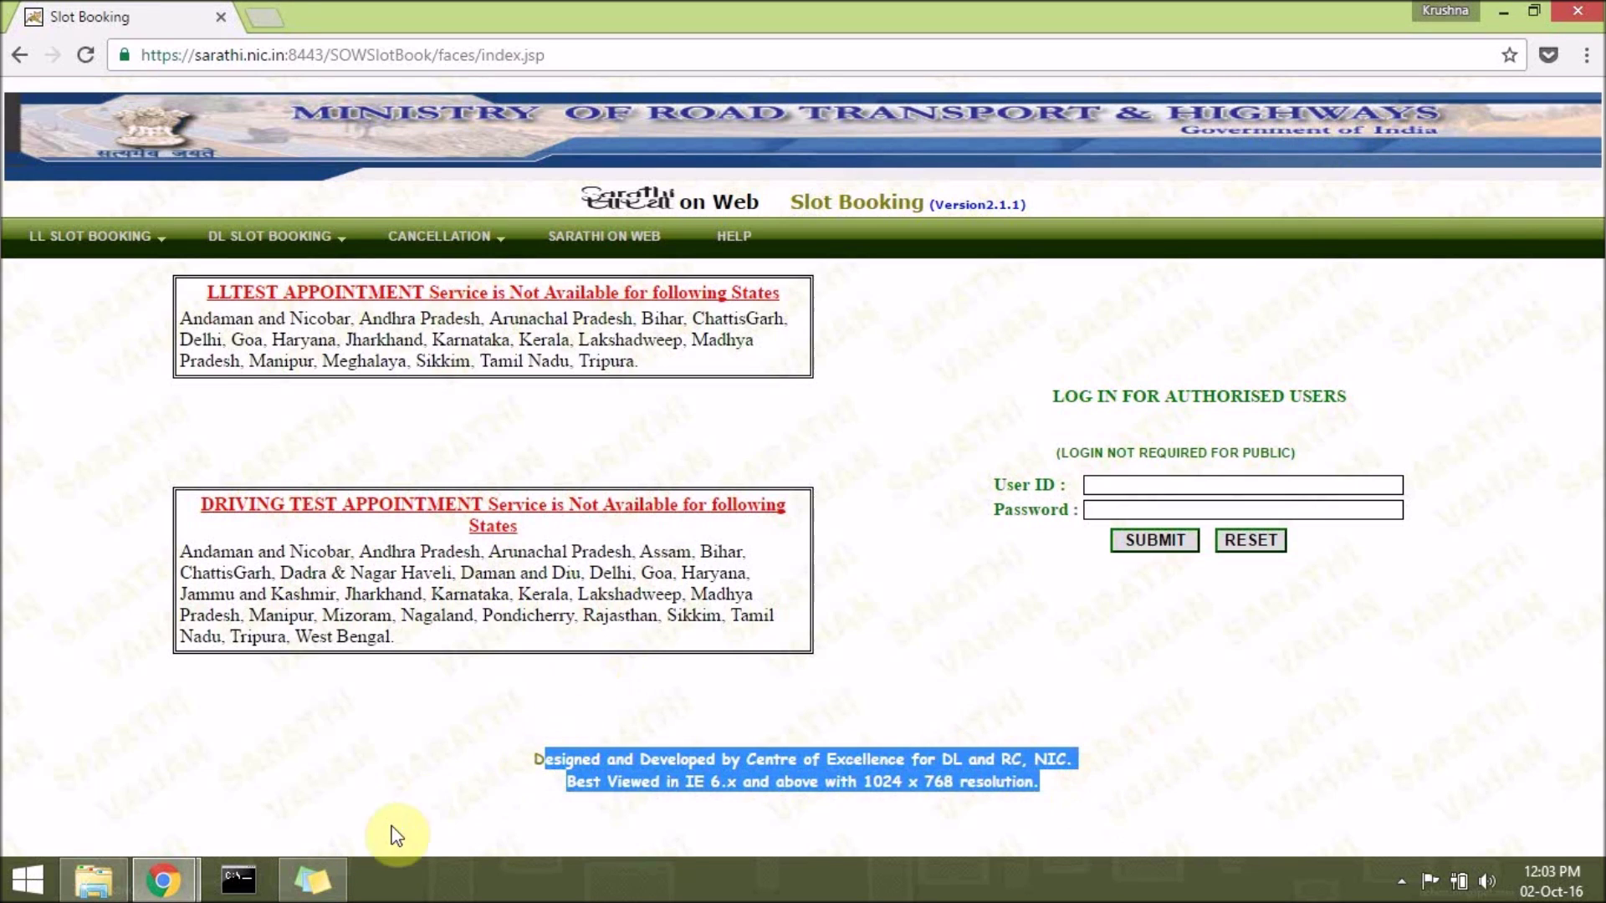